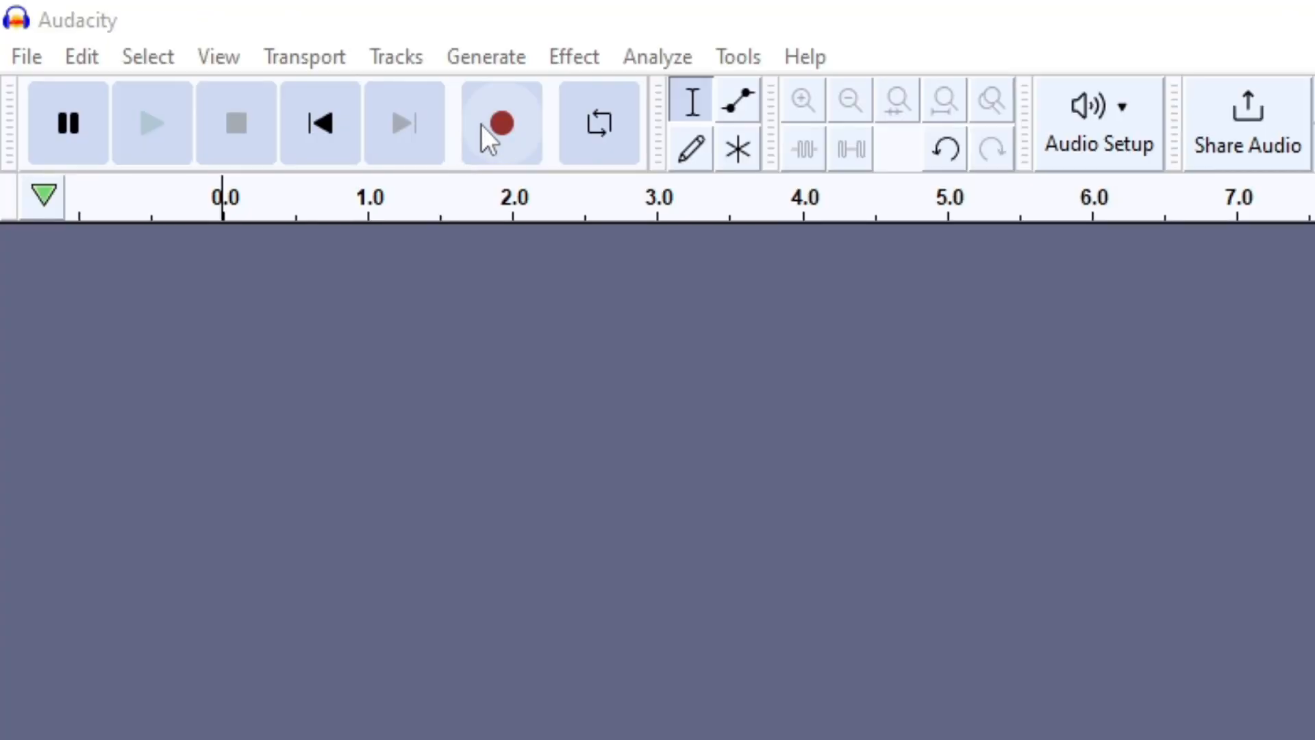
Record a short stereo voice clip and process it with audio effects to make it louder.
click(205, 50)
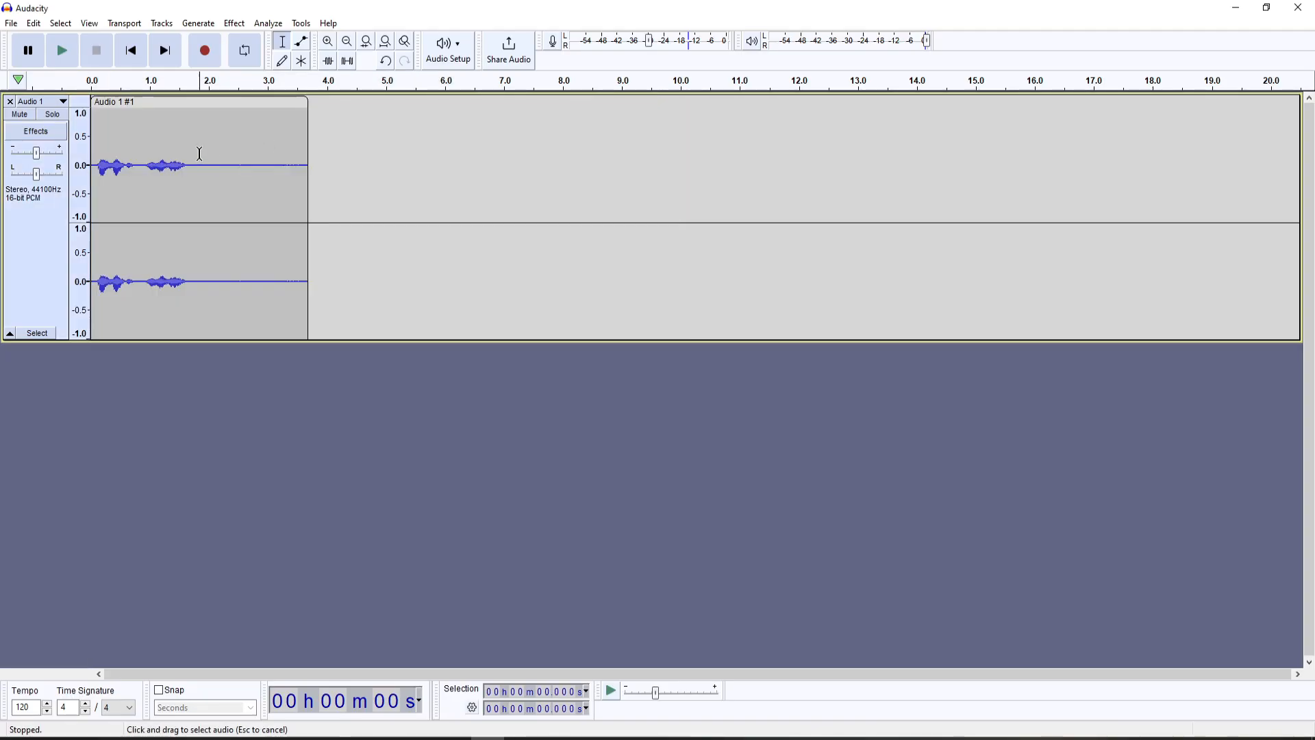
click(234, 23)
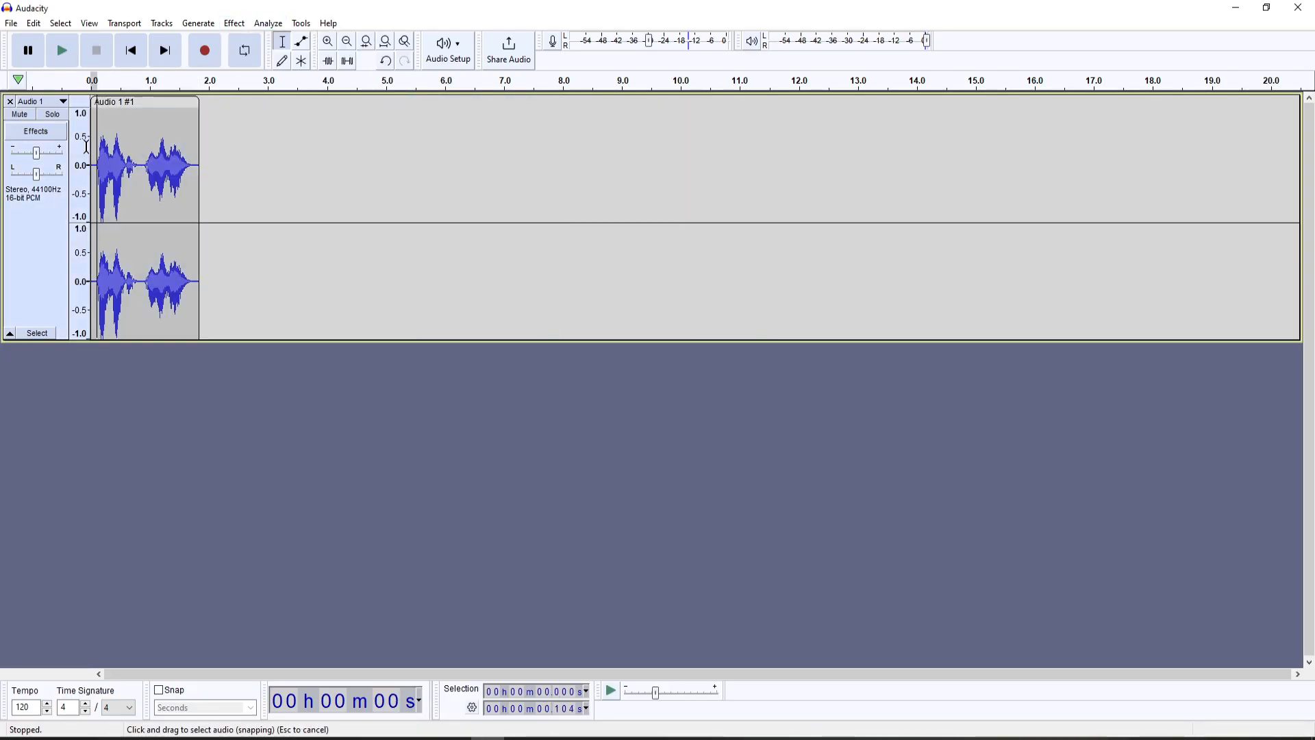
click(234, 23)
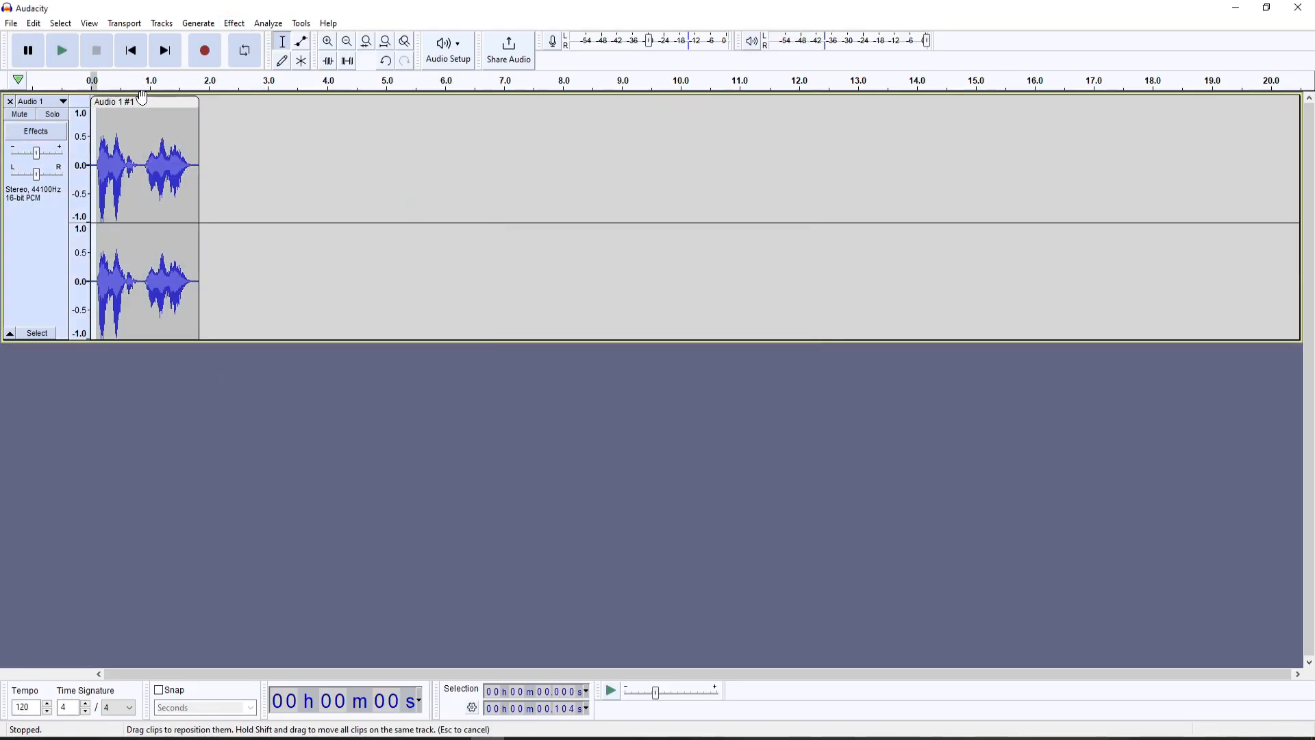
click(234, 24)
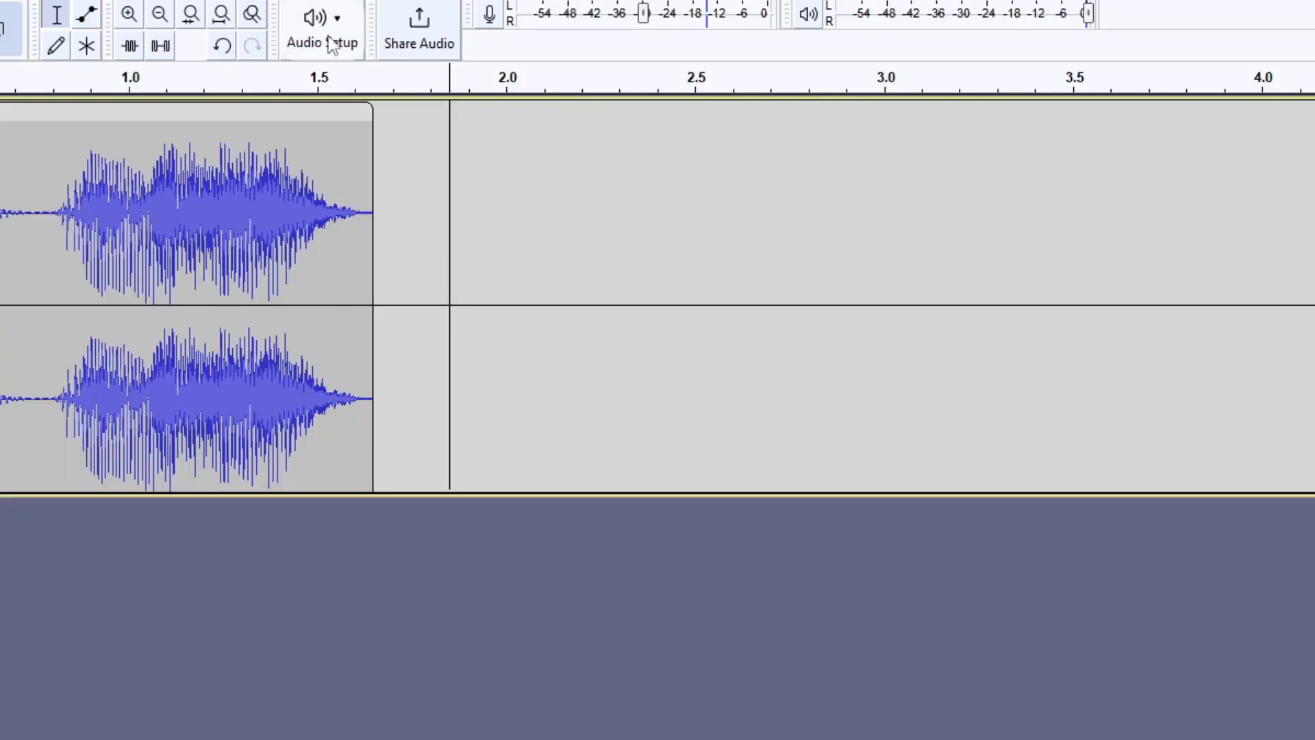
Open the audio settings and examine the project sample rate options.
click(330, 45)
click(369, 233)
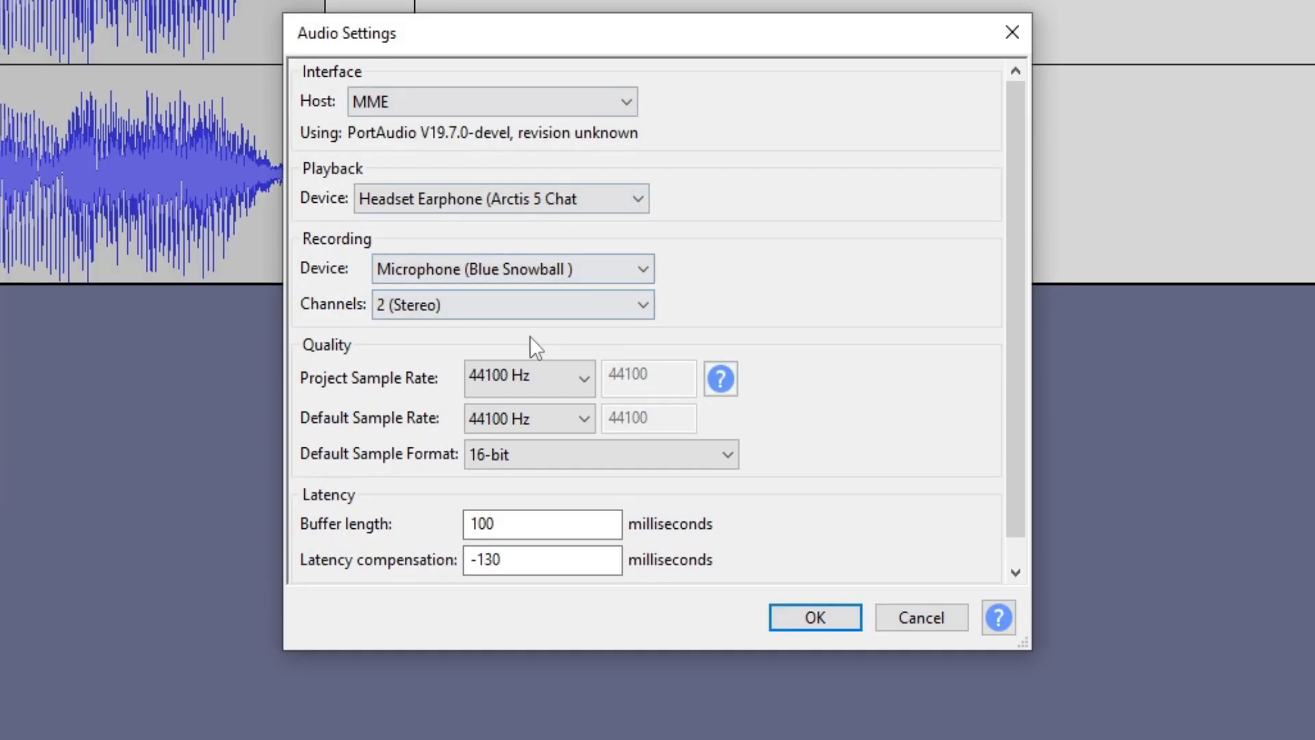
click(520, 376)
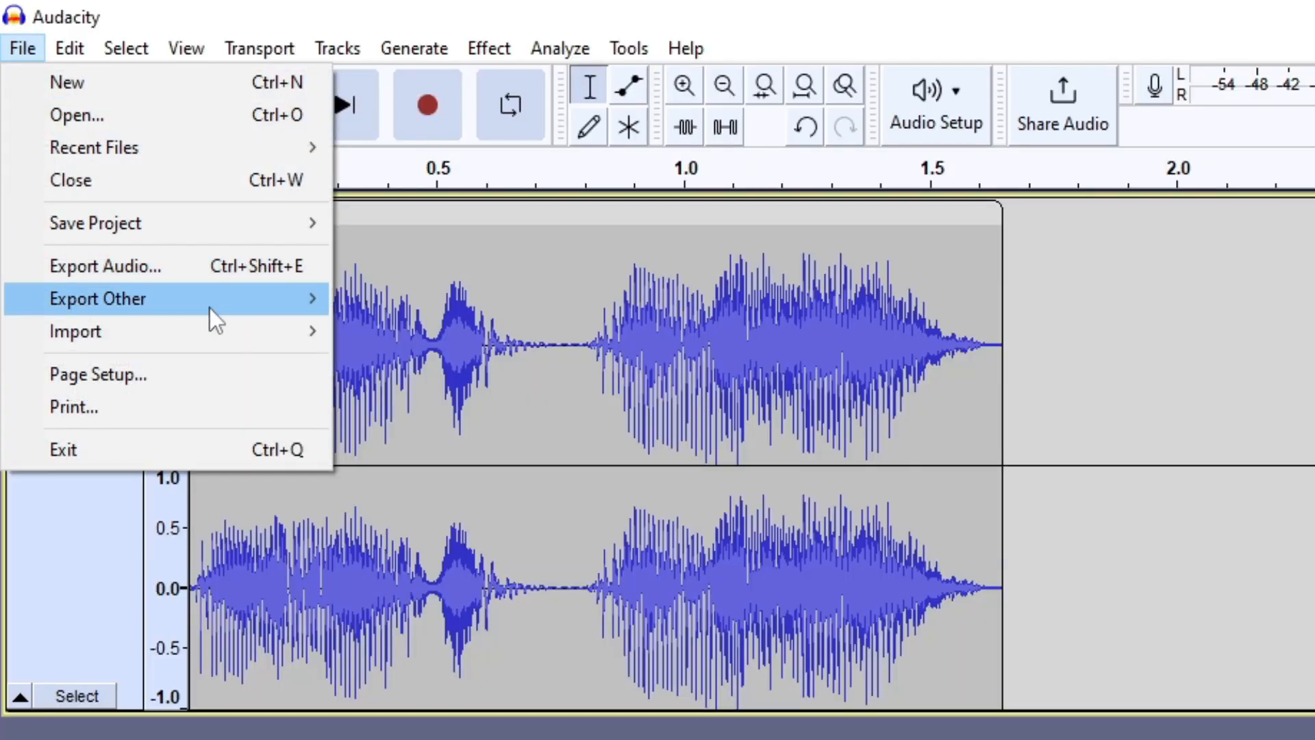
Start an audio export in WAV (Microsoft) format with Signed 16-bit PCM encoding.
click(233, 267)
click(311, 233)
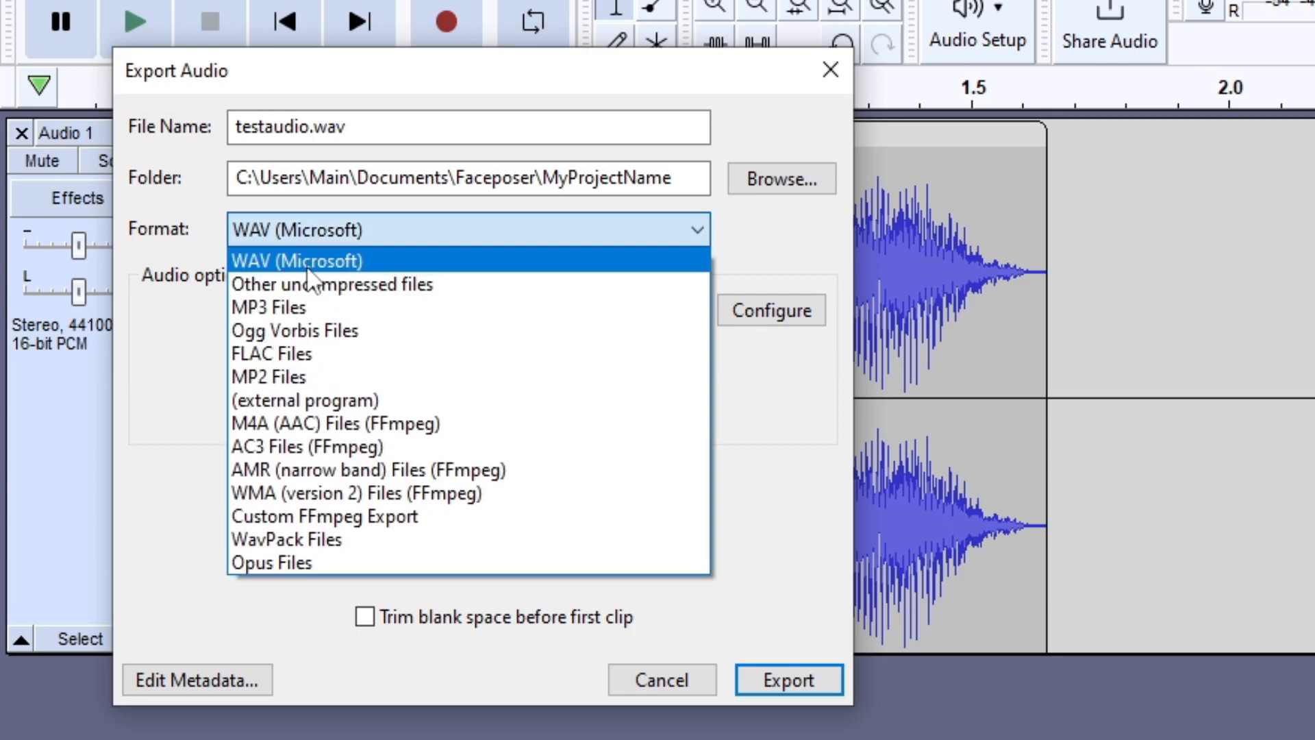
click(470, 258)
click(466, 411)
click(460, 407)
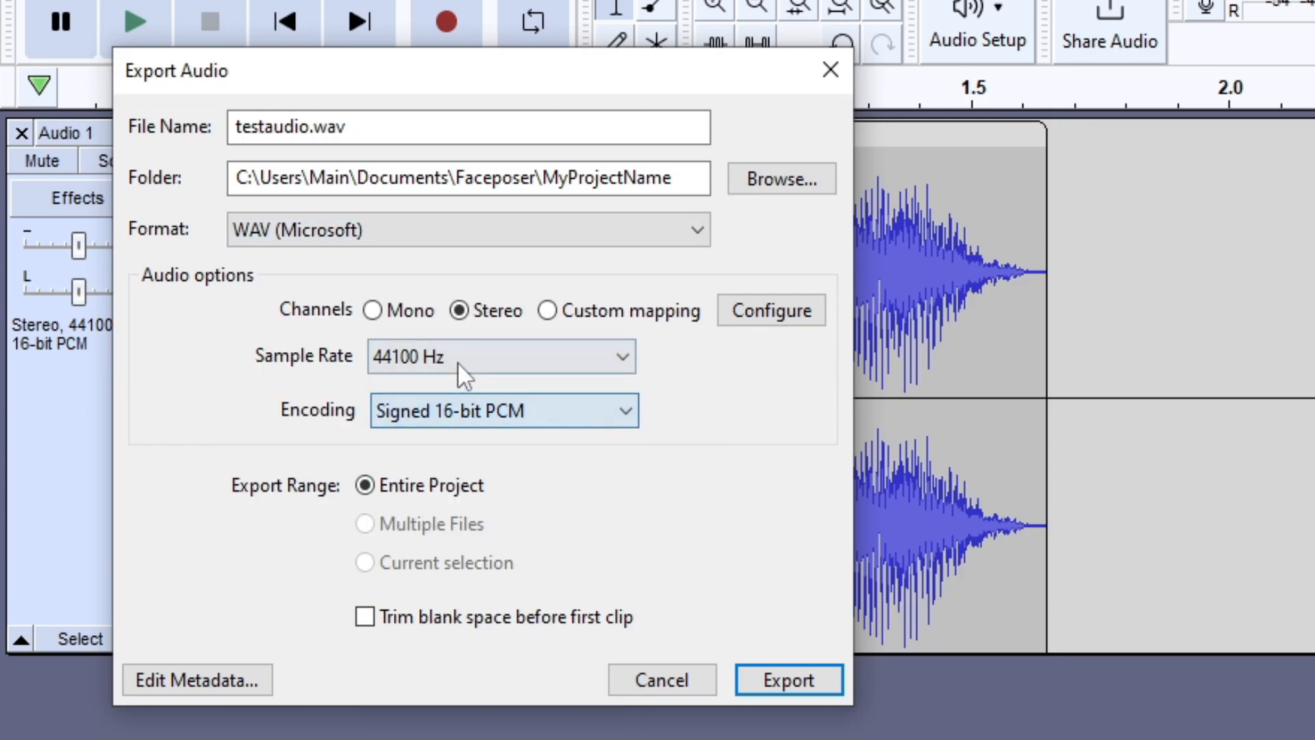
Try the 11025 Hz and 22050 Hz sample rates for the export.
click(458, 360)
click(442, 413)
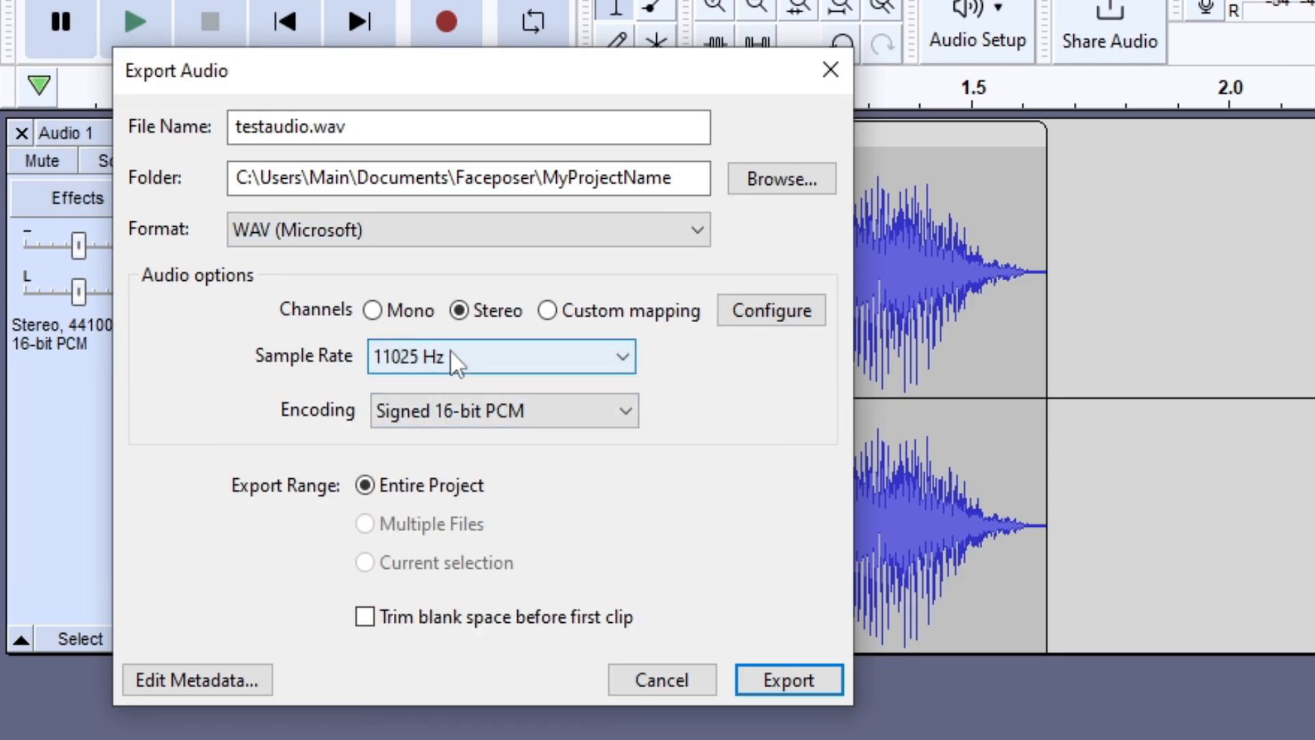
click(454, 361)
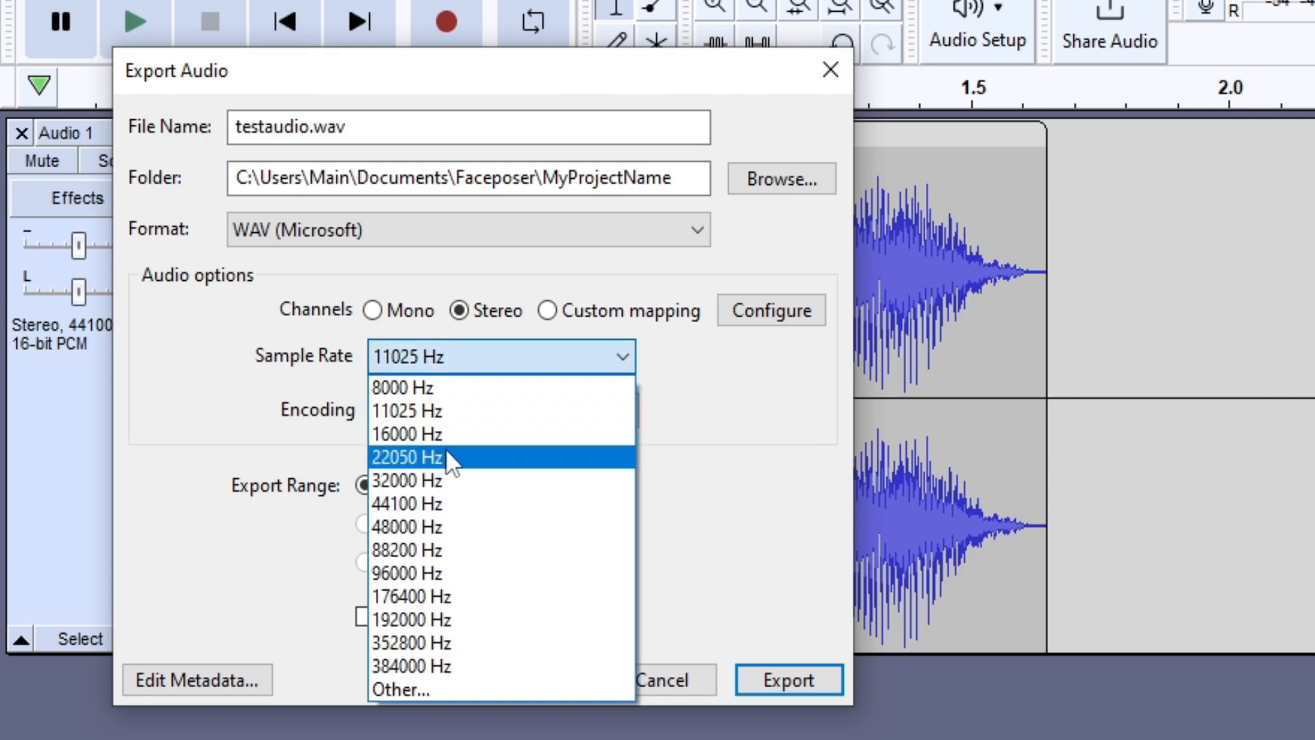
click(455, 458)
Set the export sample rate to 44100 Hz and export testaudio.wav.
click(449, 360)
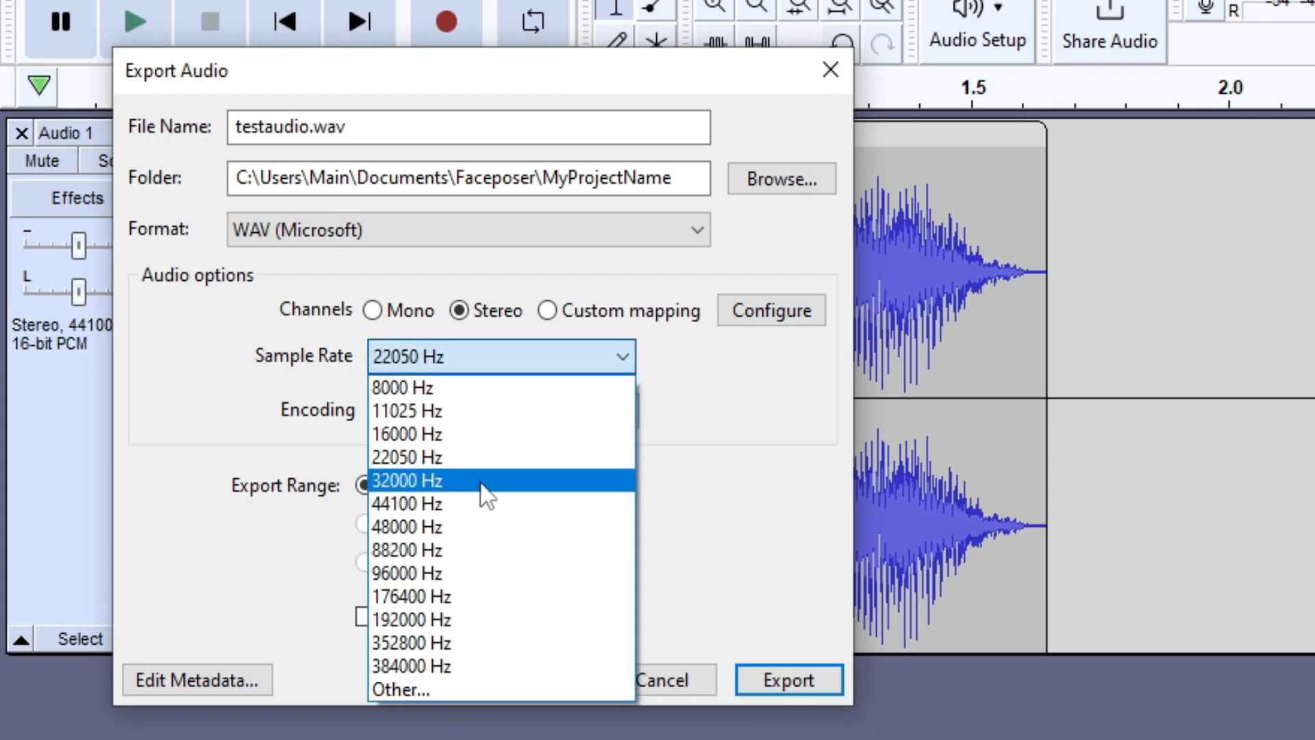
click(443, 490)
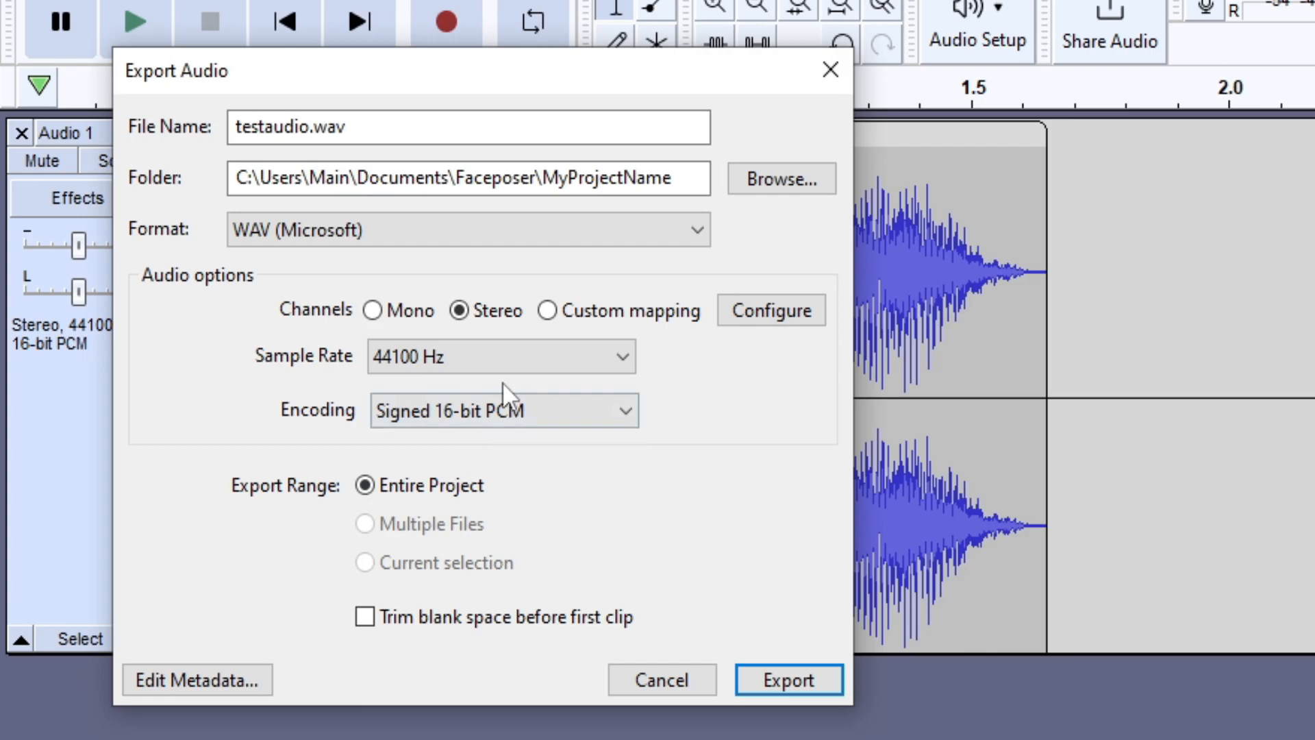
click(769, 674)
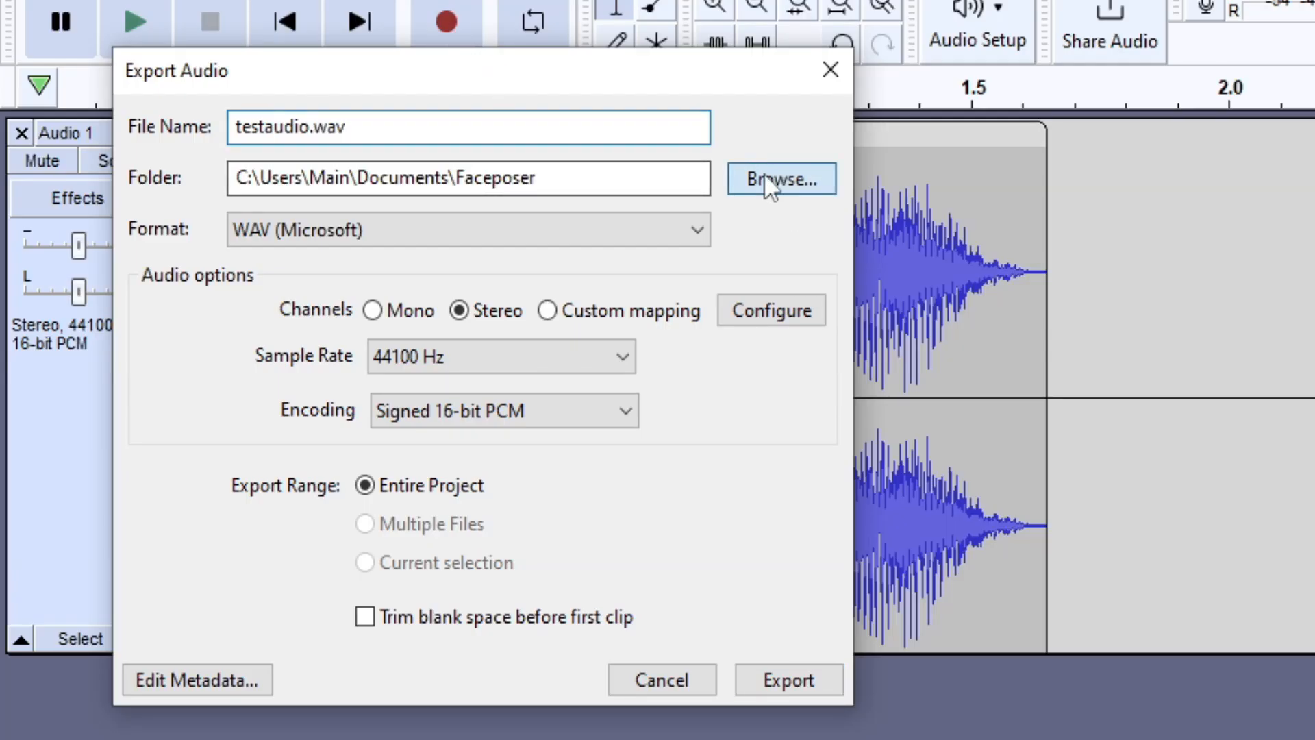
Create a folder named MyProjectName inside Documents\Faceposer and open it as the export location.
click(781, 177)
key(ctrl+shift+n)
text(My{P)
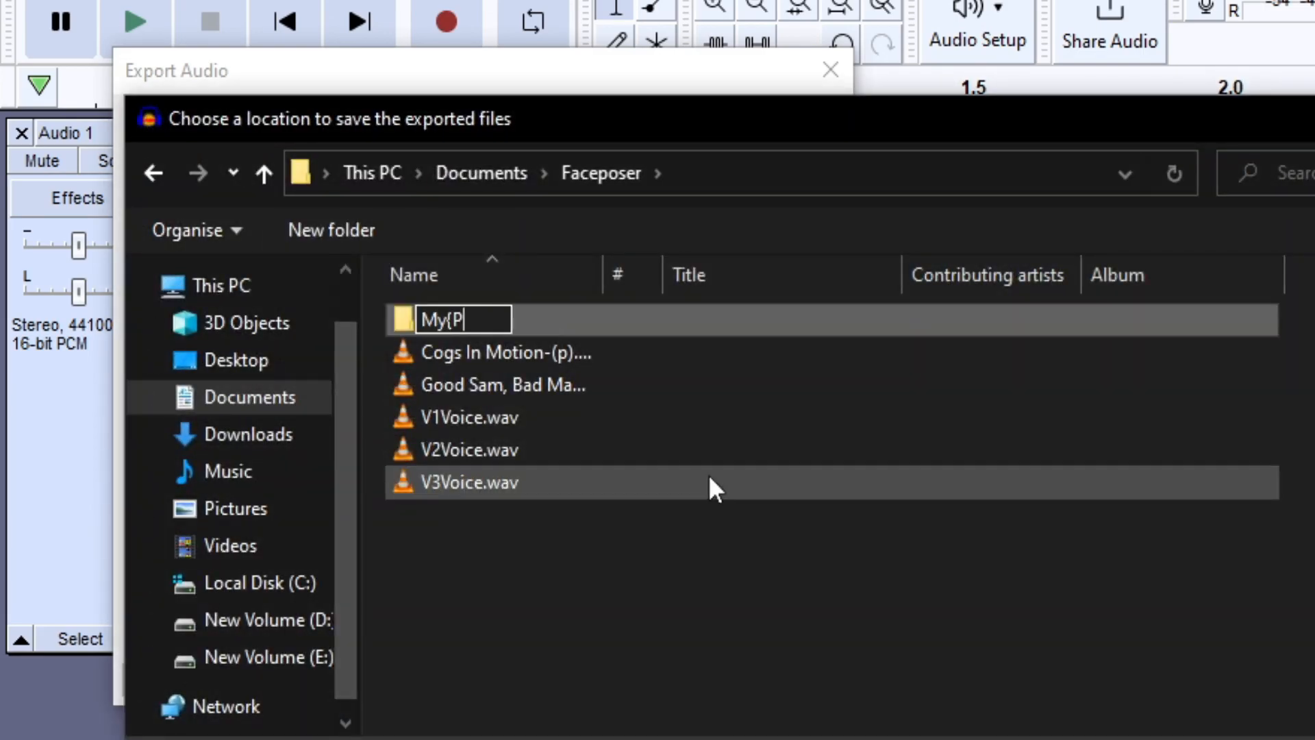
text(rojectName)
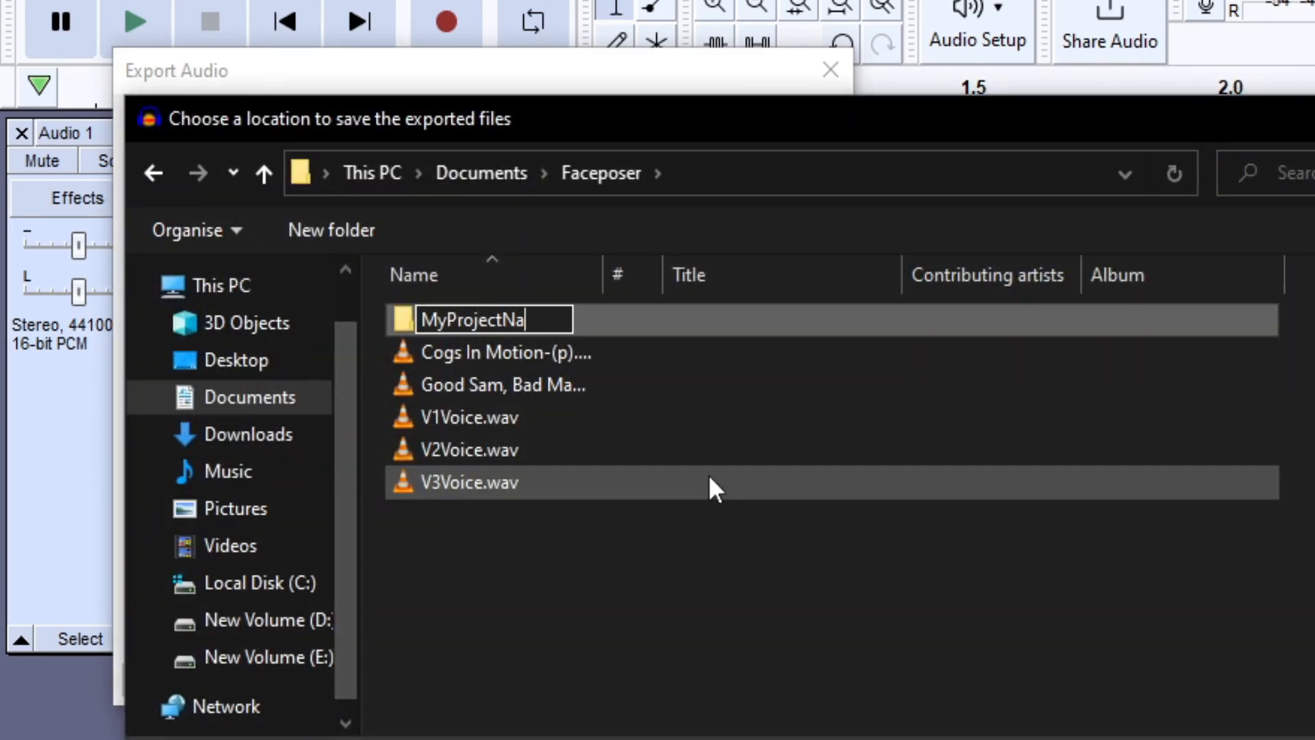
key(Return)
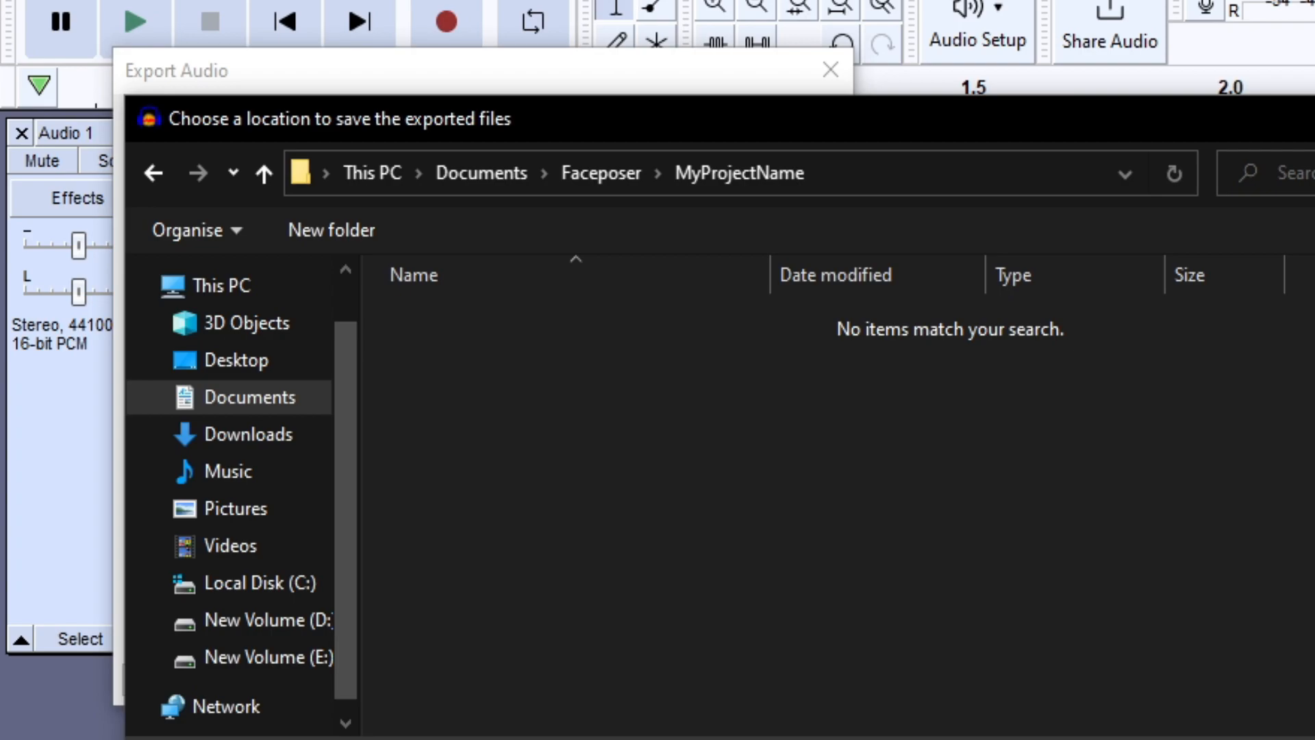
key(Return)
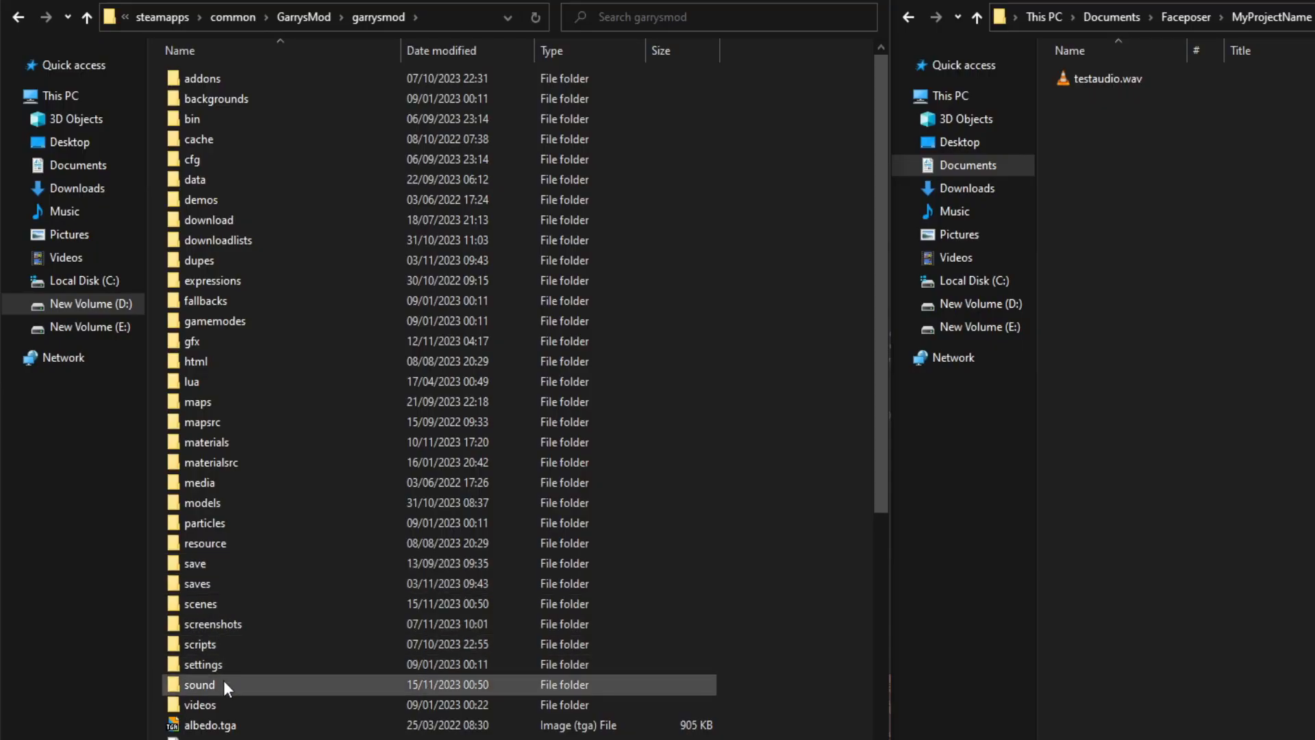
Create a folder named rmod8 inside the garrysmod sound folder and open it.
double_click(225, 685)
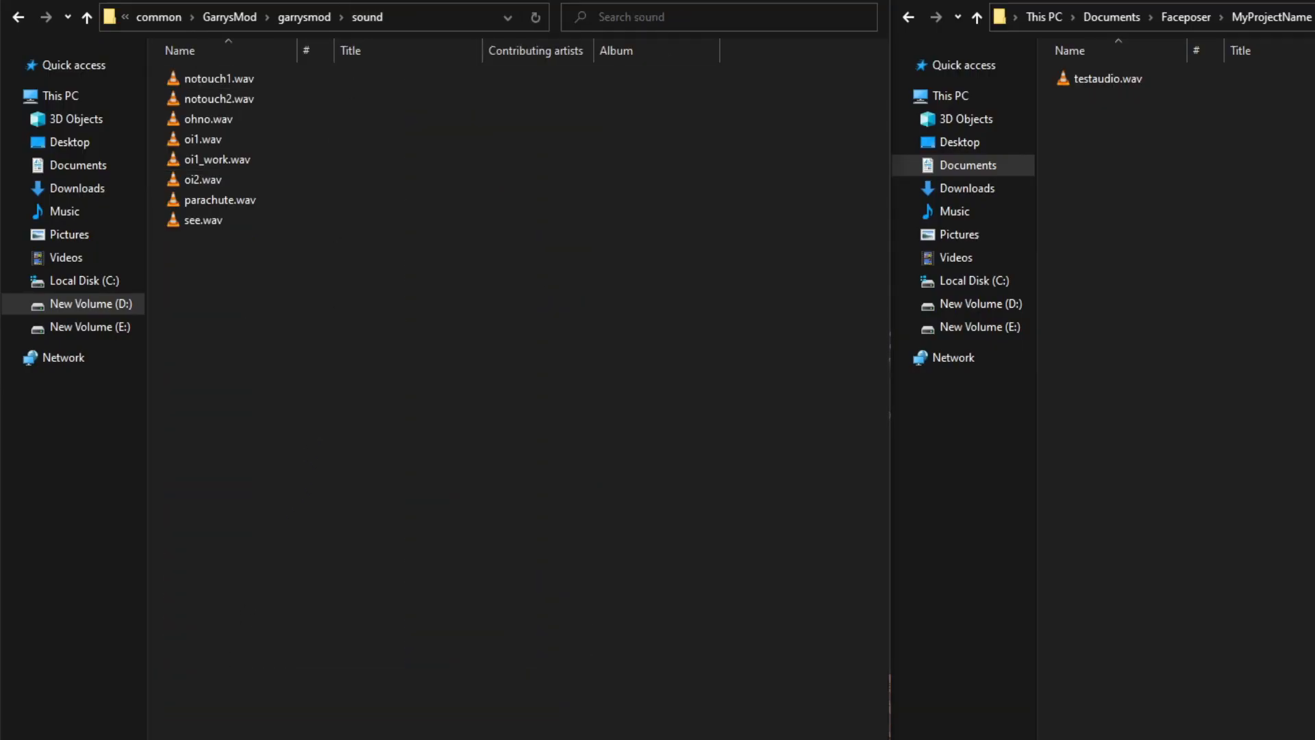
key(ctrl+shift+n)
text(rmod)
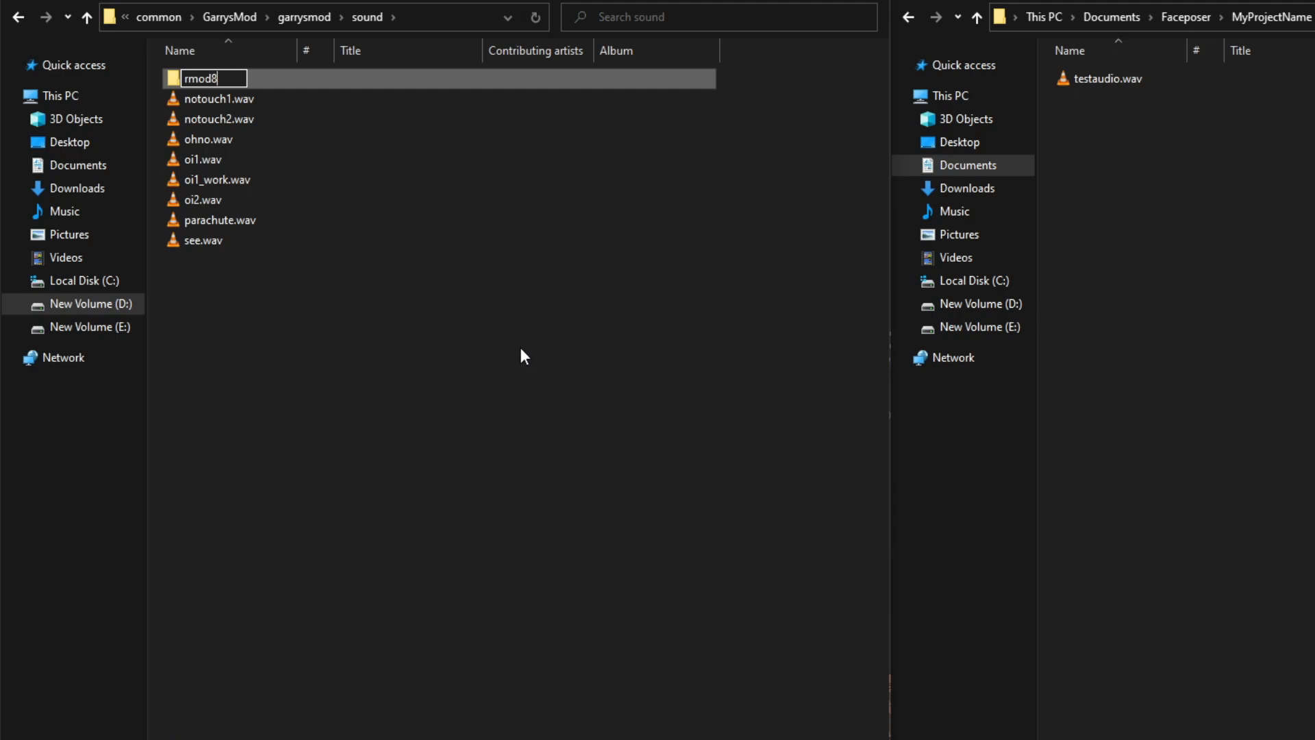
text(8)
key(Return)
key(Return)
Create a subfolder named projectname inside rmod8 and open it.
key(ctrl+shift+n)
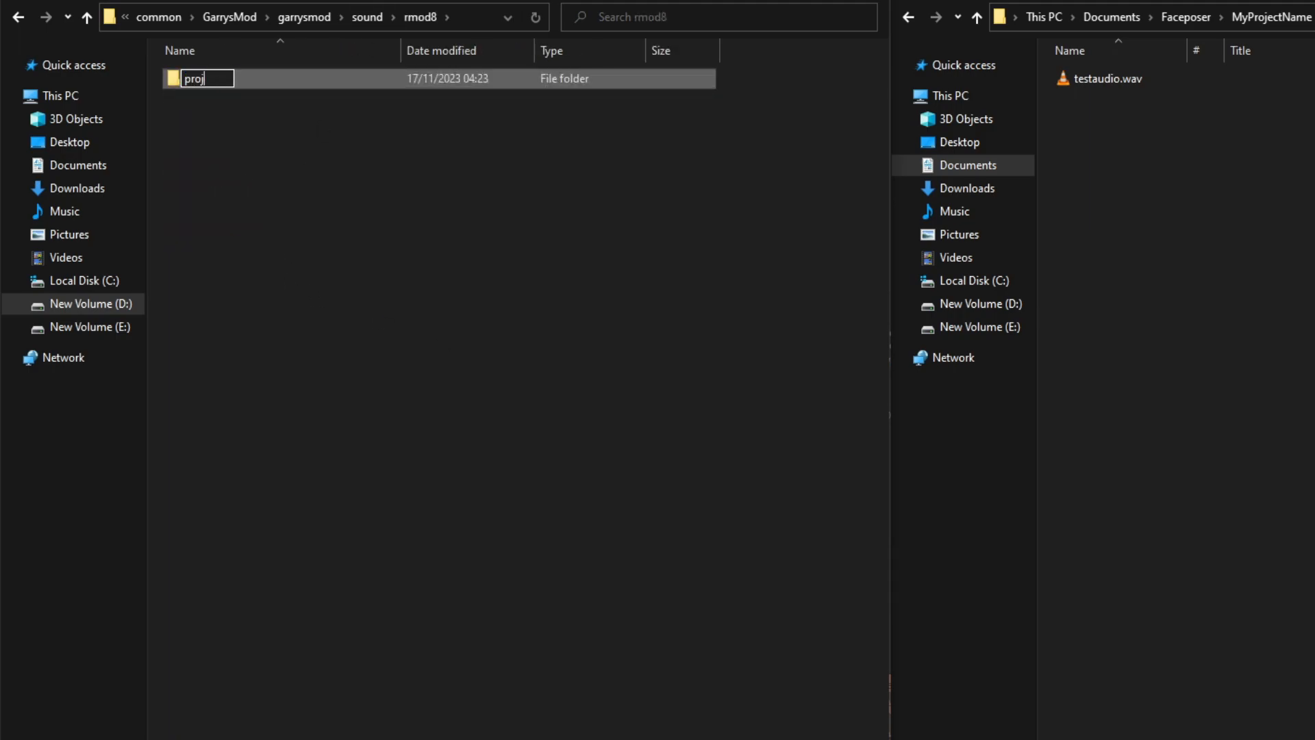
text(projectname)
key(Return)
key(Return)
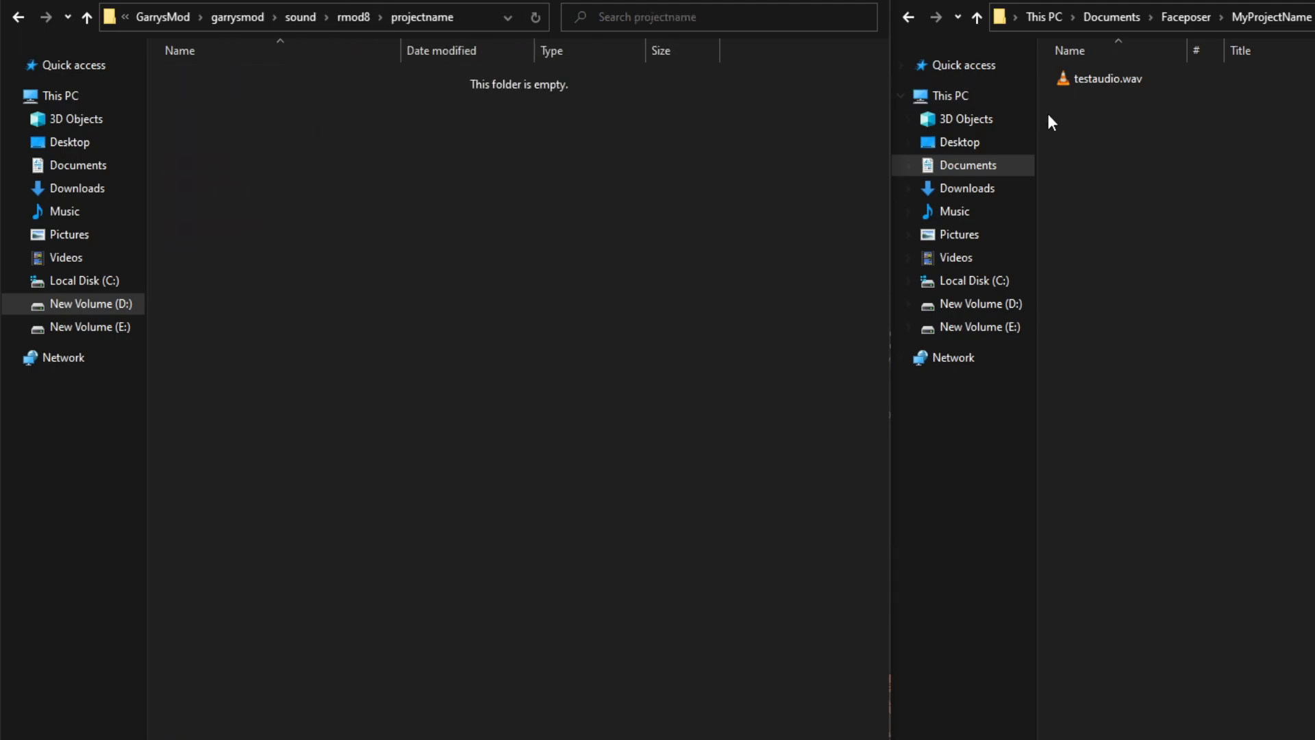
Copy testaudio.wav from MyProjectName into the sound\rmod8\projectname folder.
click(1131, 81)
drag(1133, 85, 536, 183)
click(536, 183)
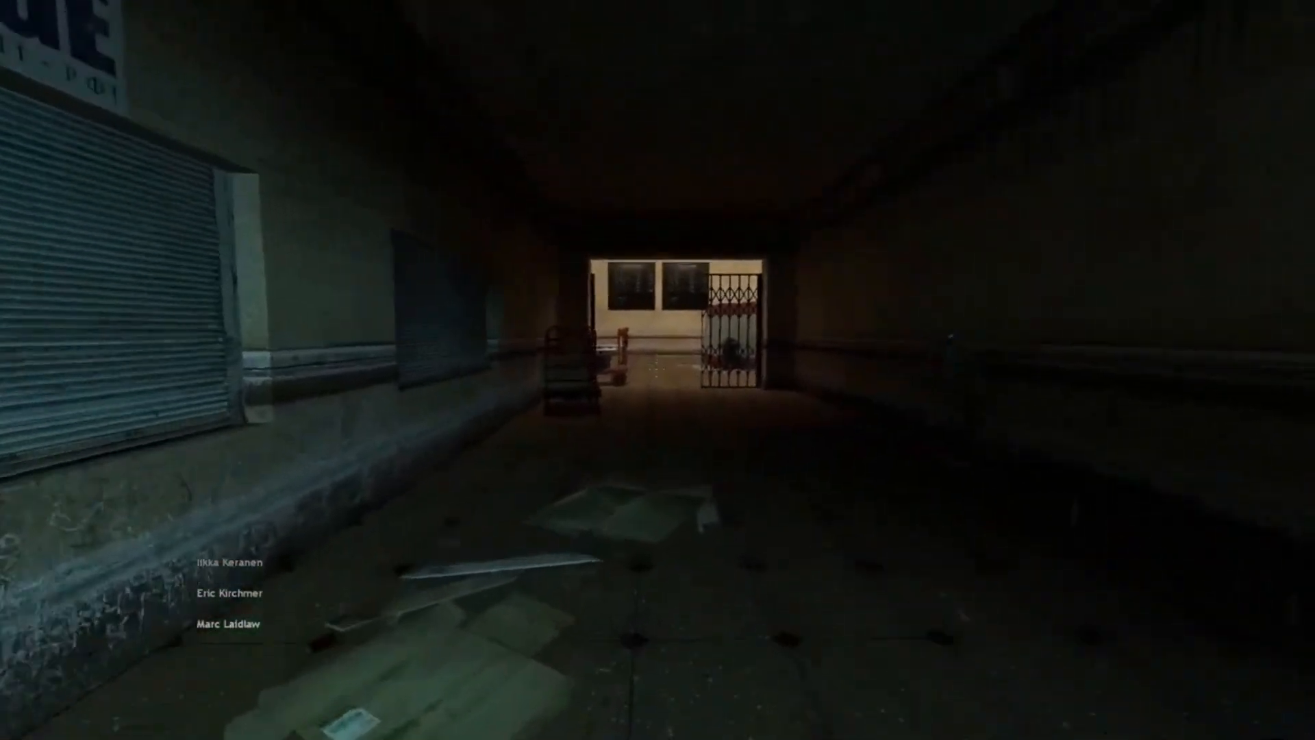
key(w)
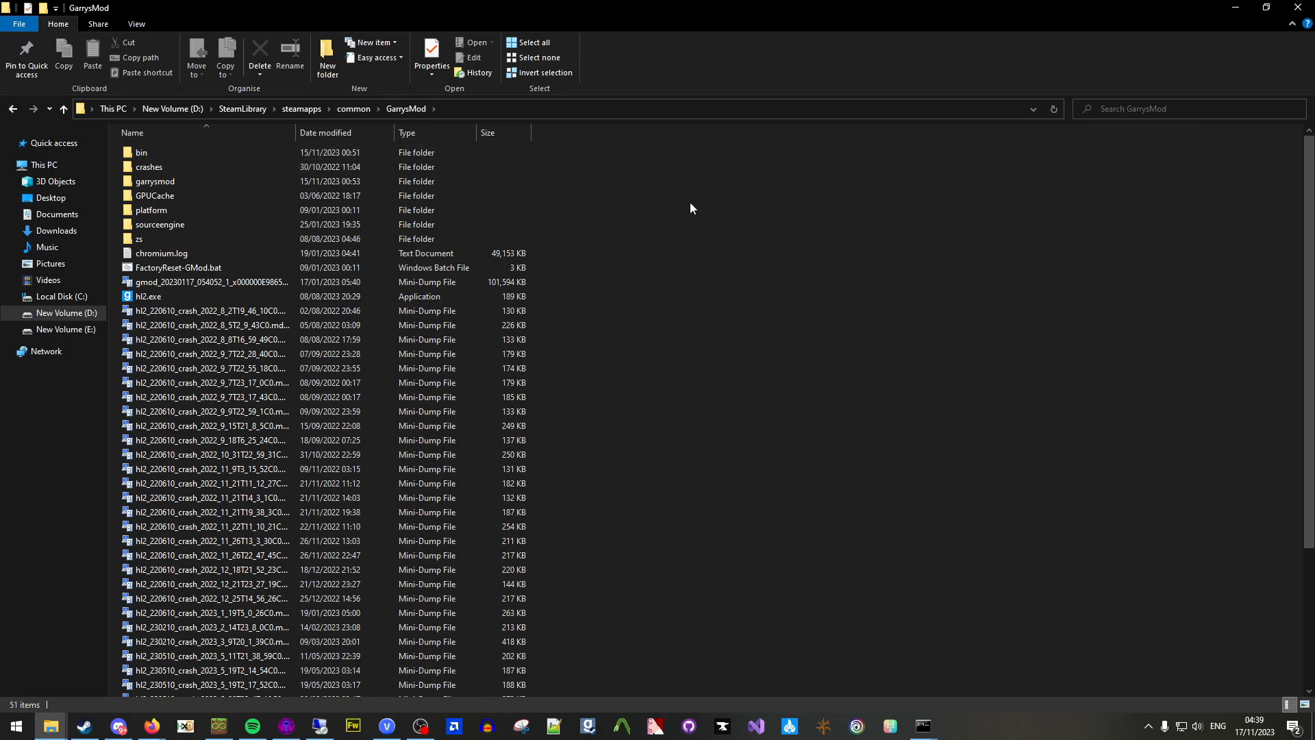
Open the GarrysMod bin folder and launch hlfaceposer.exe.
double_click(470, 152)
click(470, 162)
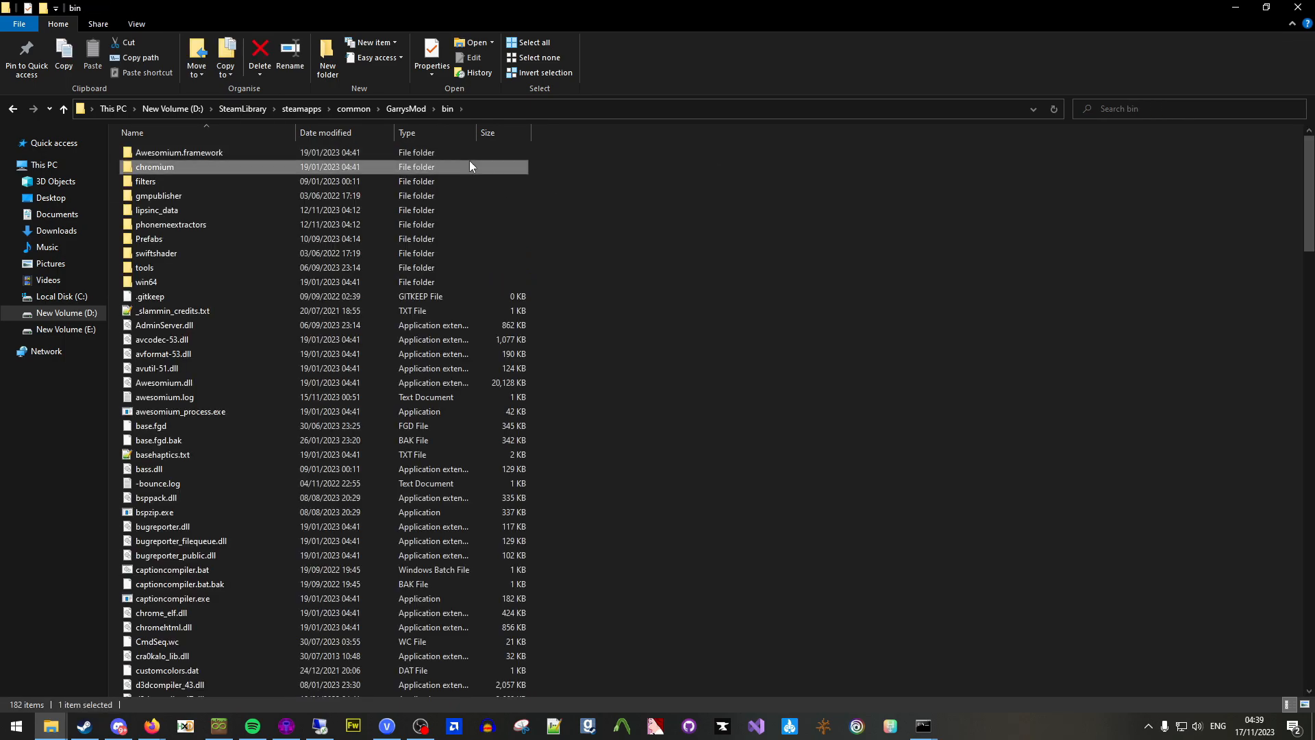
key(h)
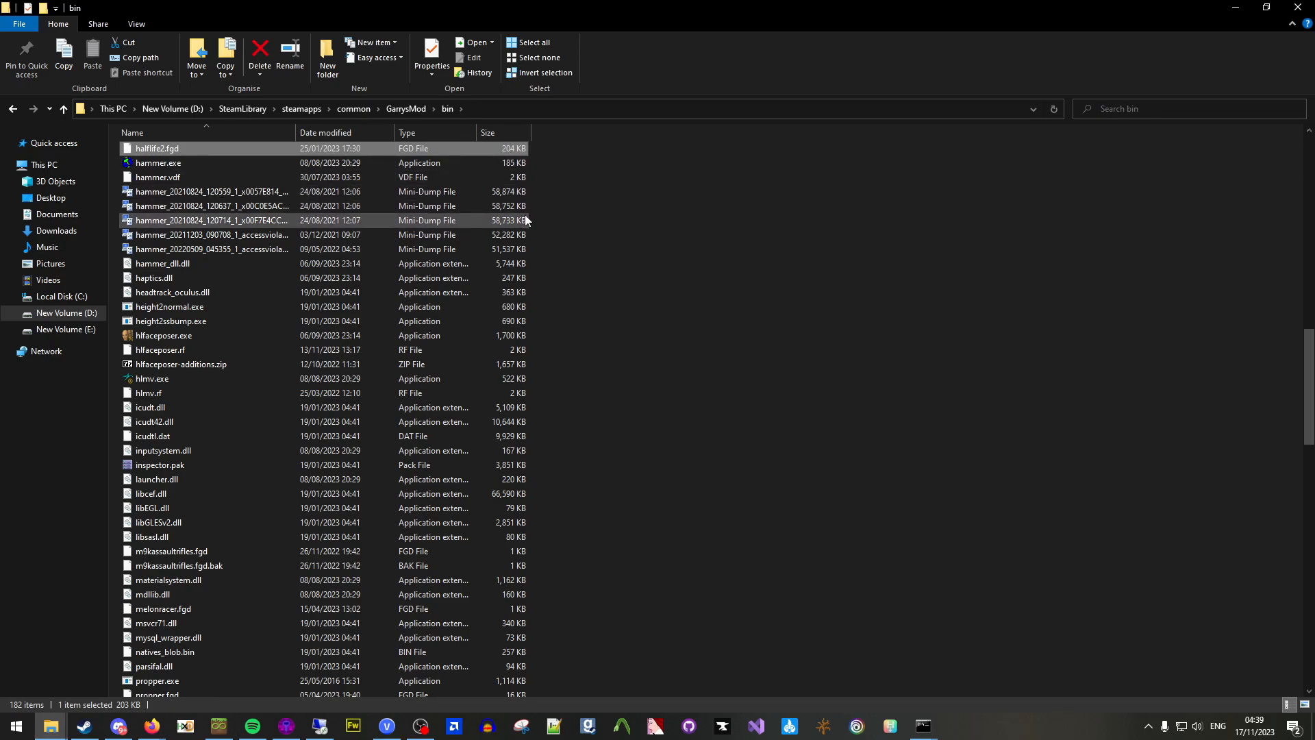
click(472, 335)
scroll(457, 277, up, 4)
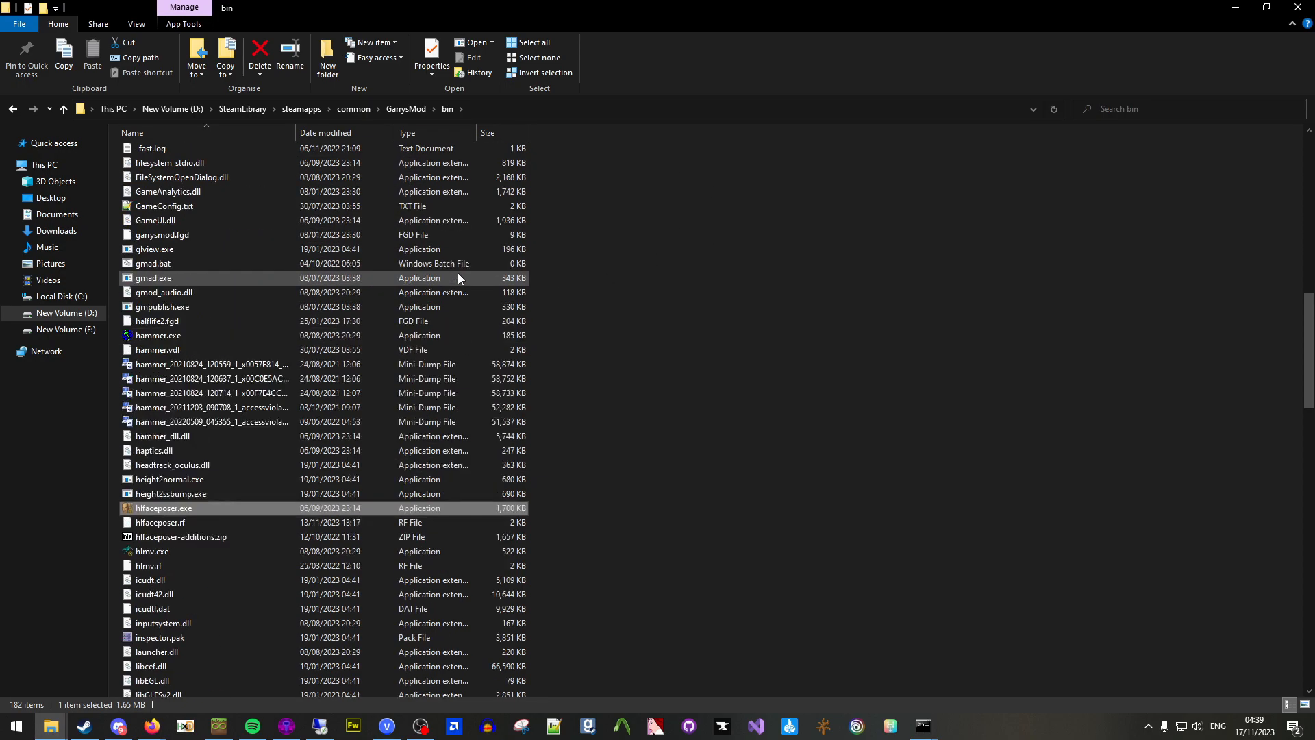
scroll(515, 289, down, 7)
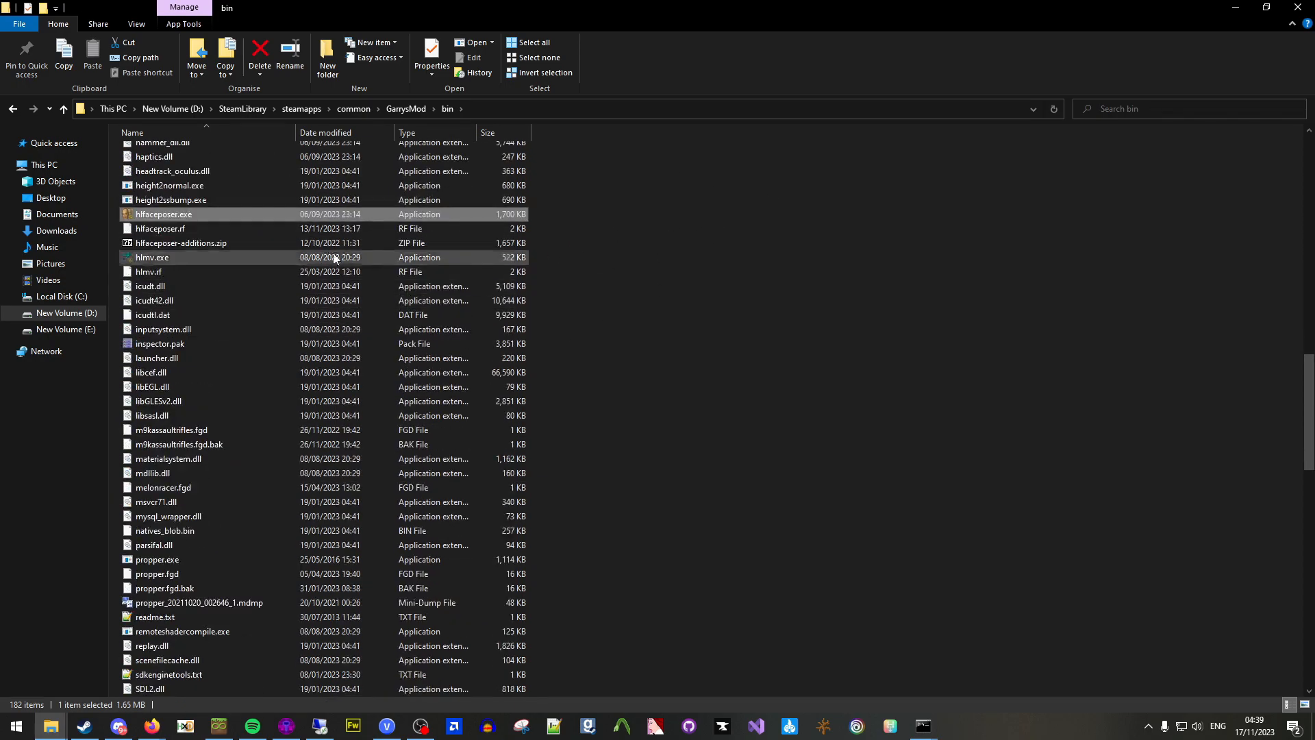
double_click(200, 218)
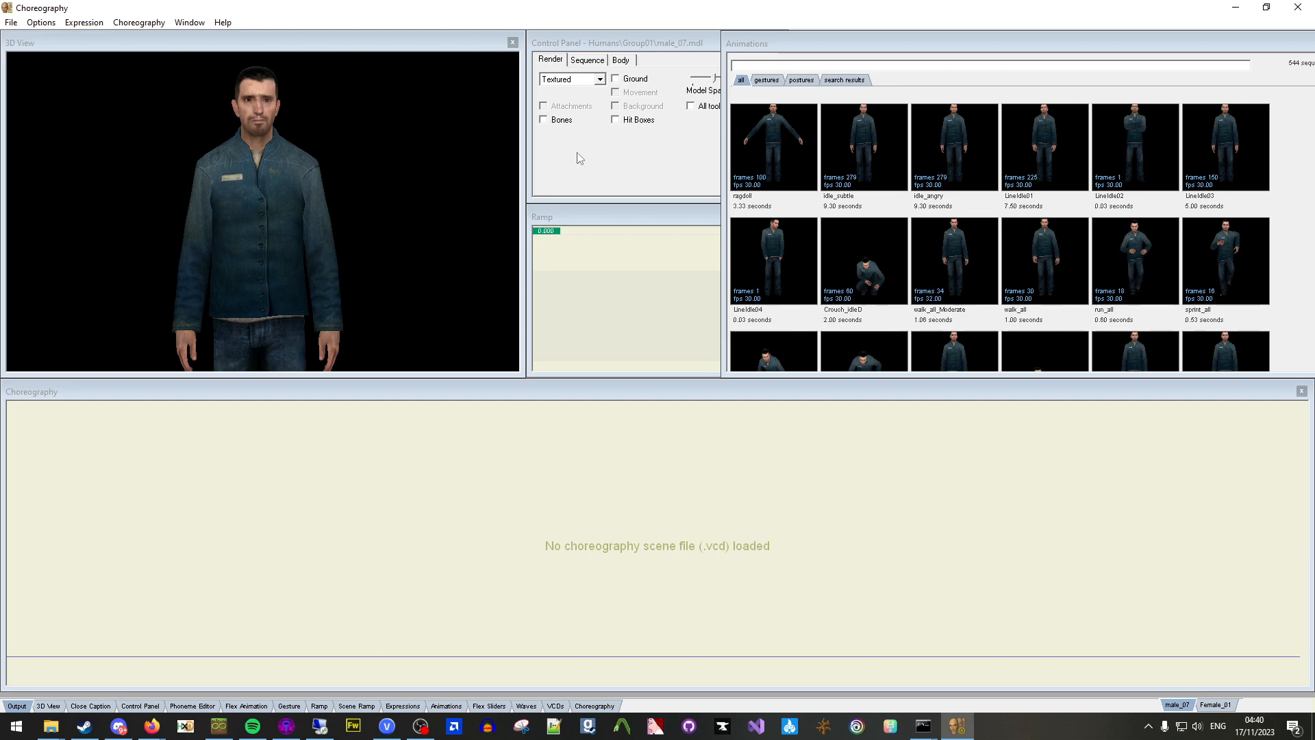
Reposition the Animations window slightly, and toggle its visibility off and back on.
mouse_move(825, 48)
mouse_down()
mouse_move(774, 79)
mouse_move(779, 59)
mouse_move(819, 30)
mouse_move(827, 40)
mouse_up()
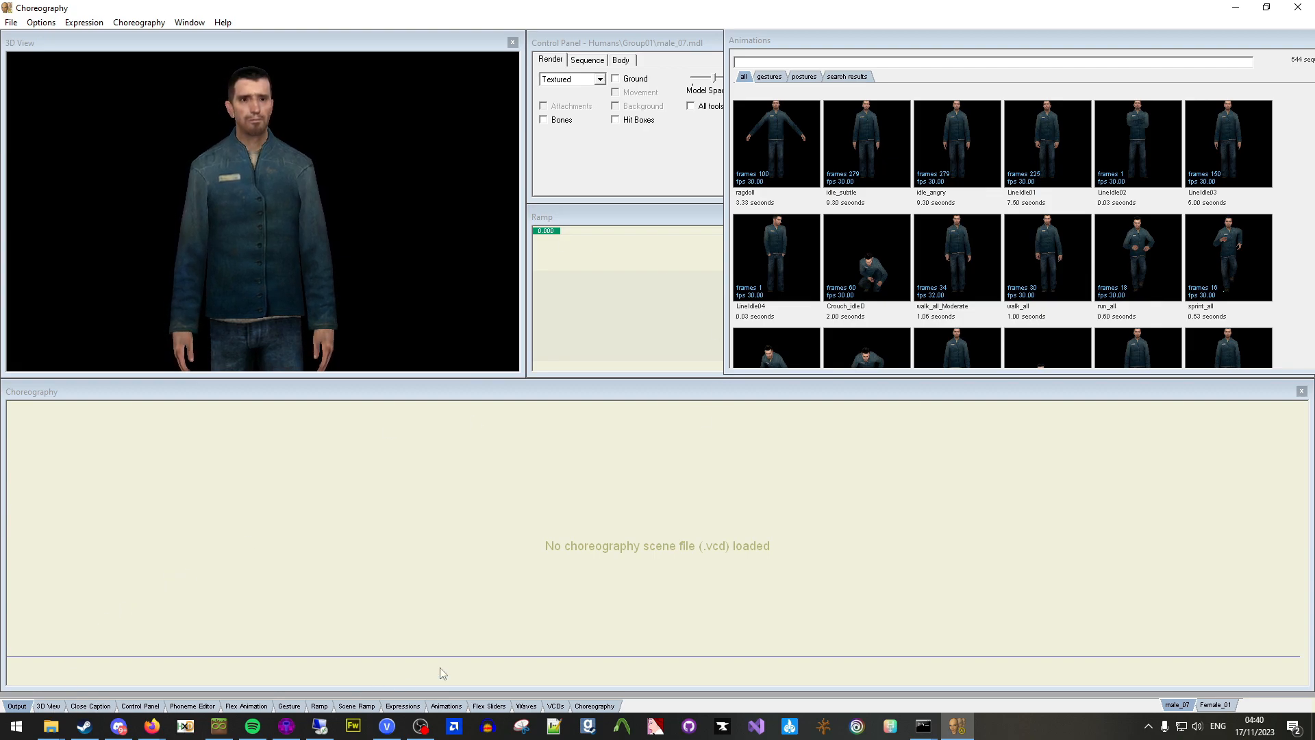
right_click(442, 704)
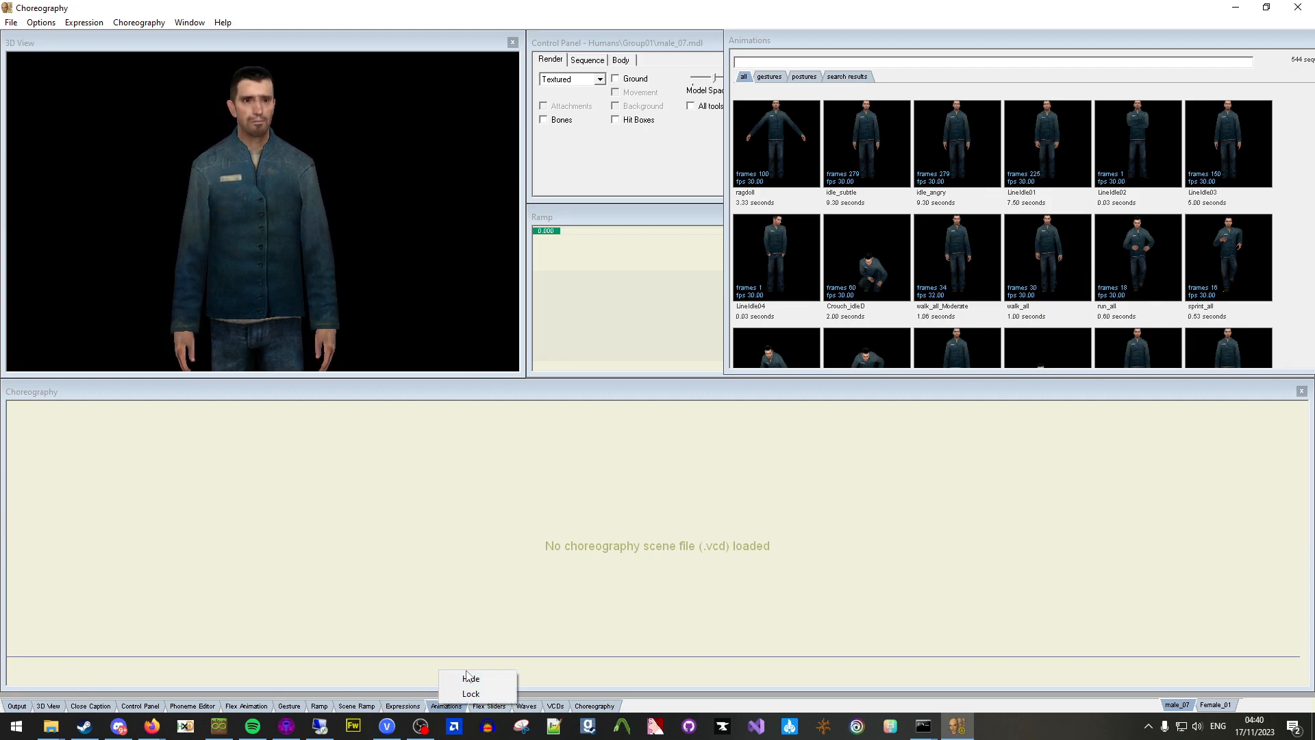
click(470, 678)
right_click(446, 705)
click(472, 684)
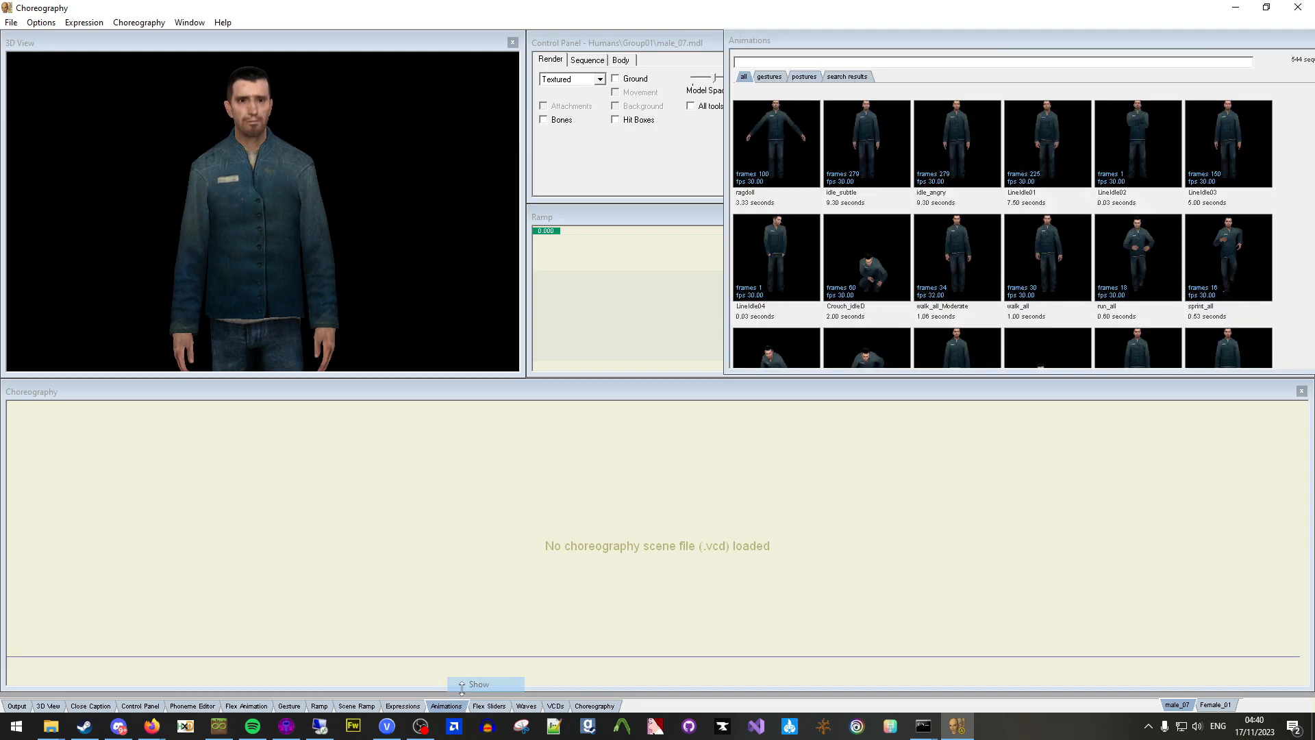
click(466, 685)
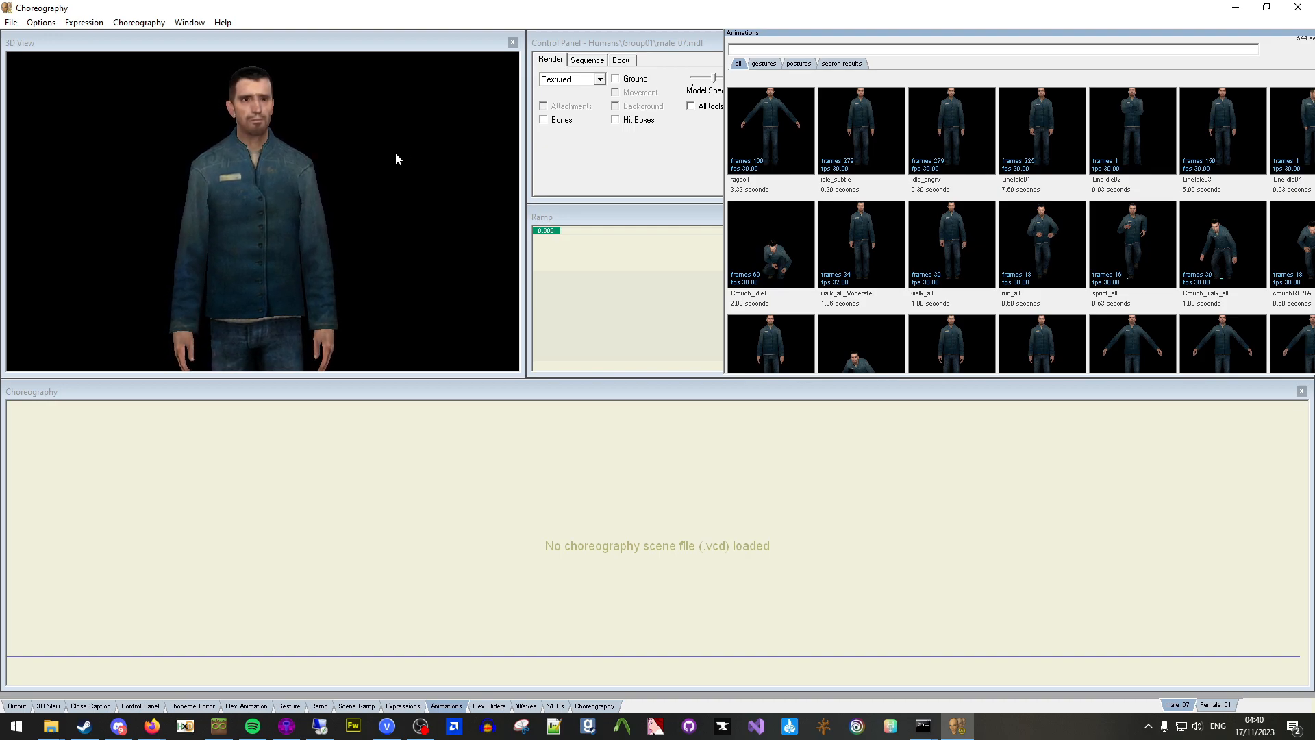
Switch to Hammer++ and inspect the Model property of the generic_actor entity in the map.
click(287, 726)
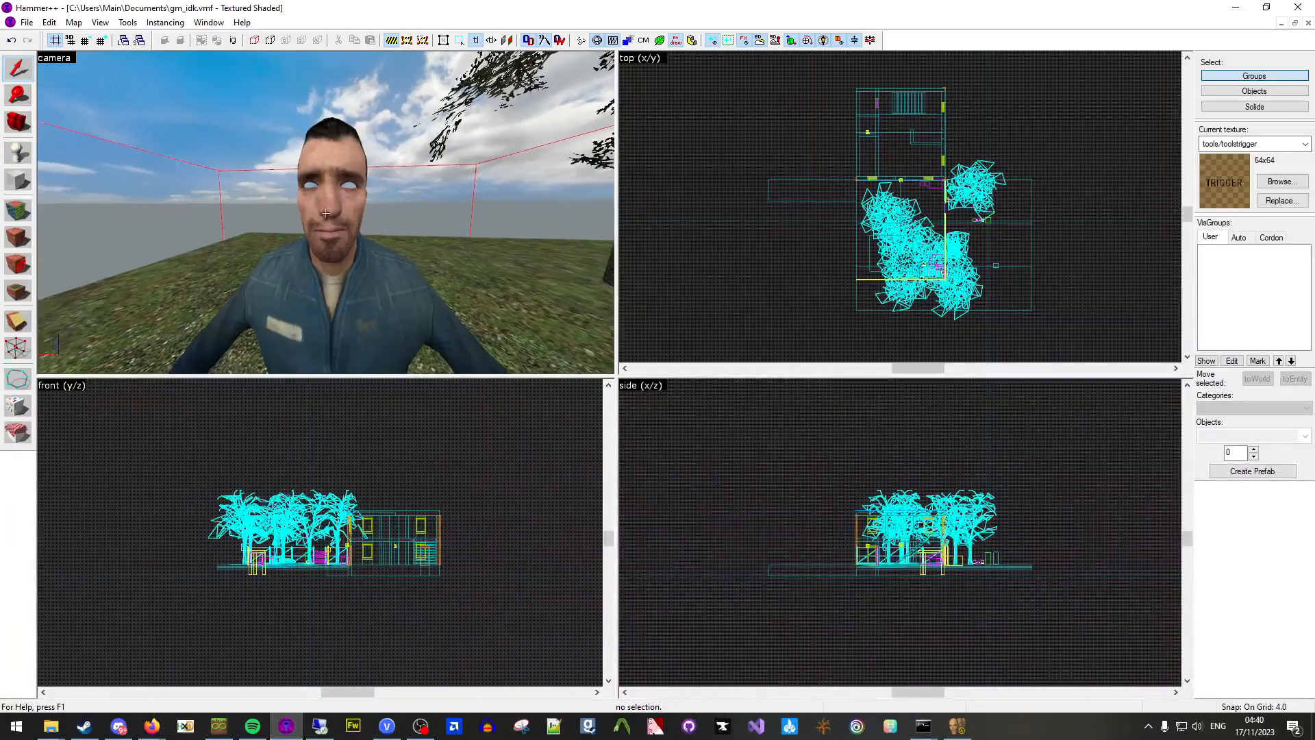
double_click(305, 241)
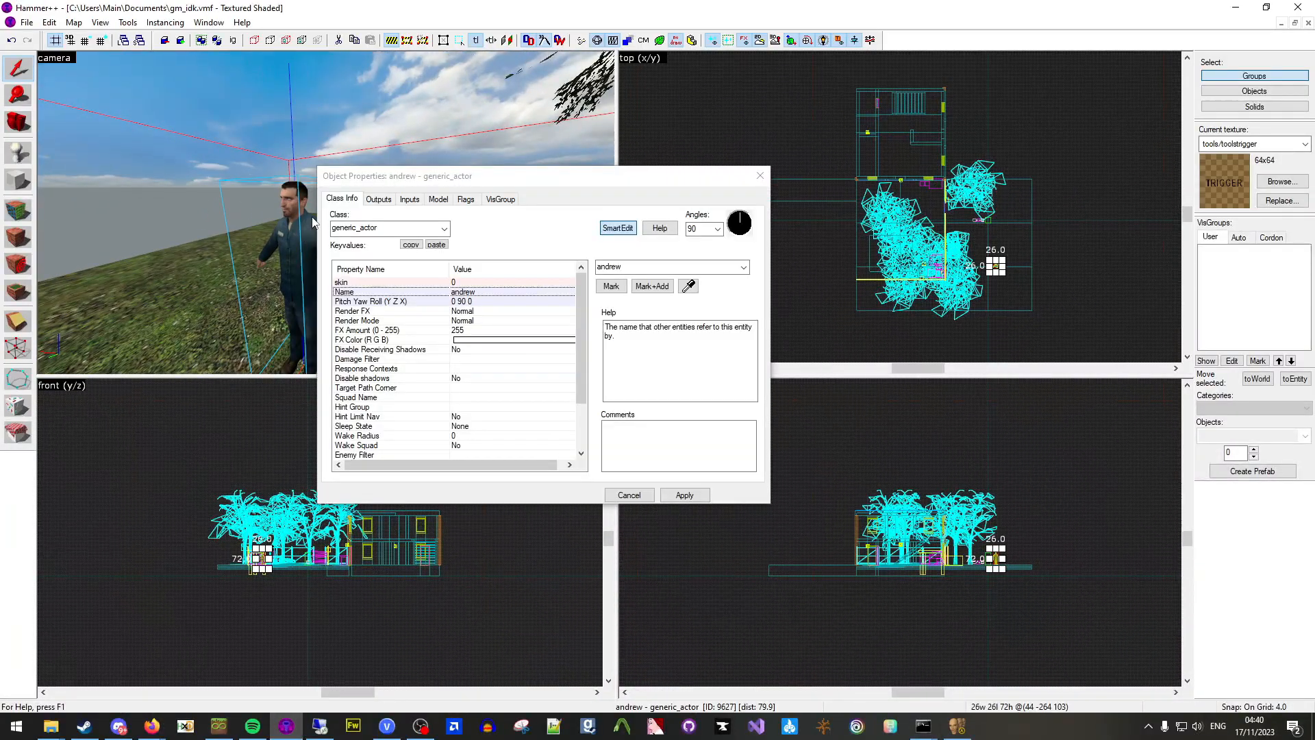
scroll(494, 328, down, 2)
click(481, 436)
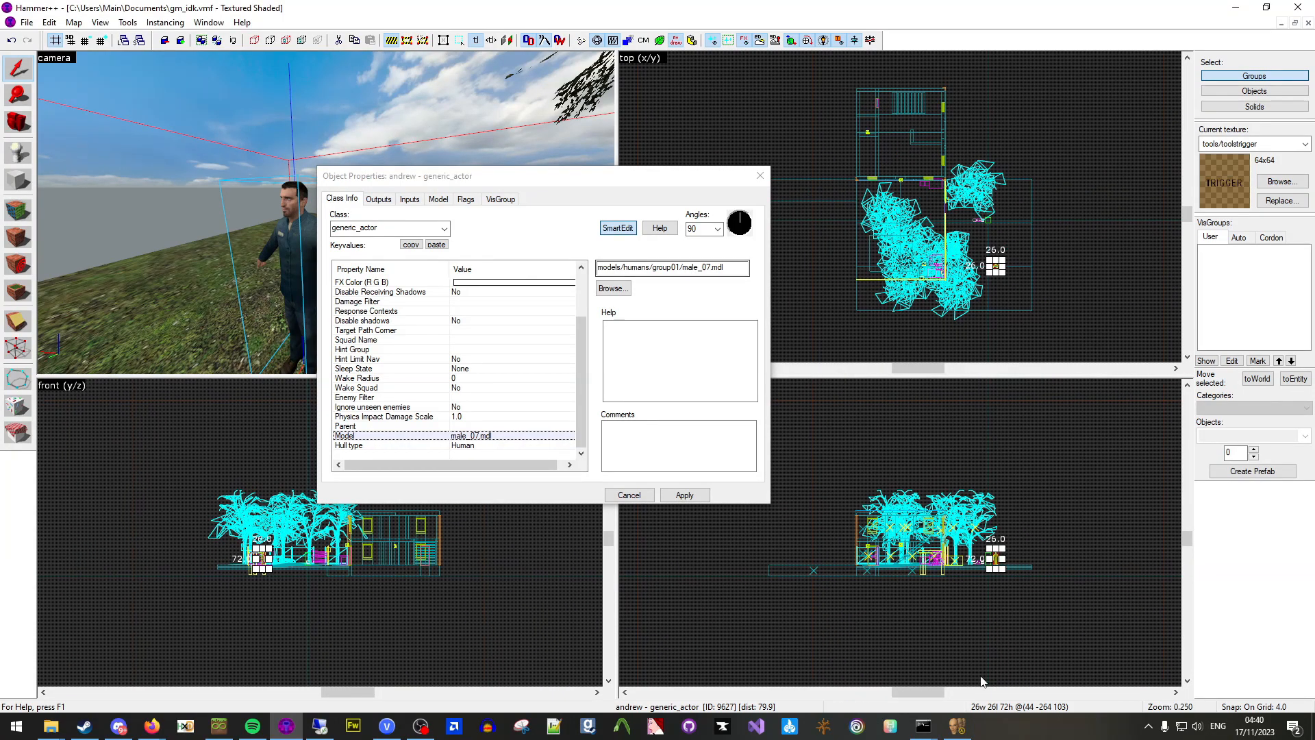
Switch to Faceposer and load the model male_07.mdl from models\humans\group01, matching the model path set in Hammer++.
click(956, 726)
click(19, 24)
click(48, 38)
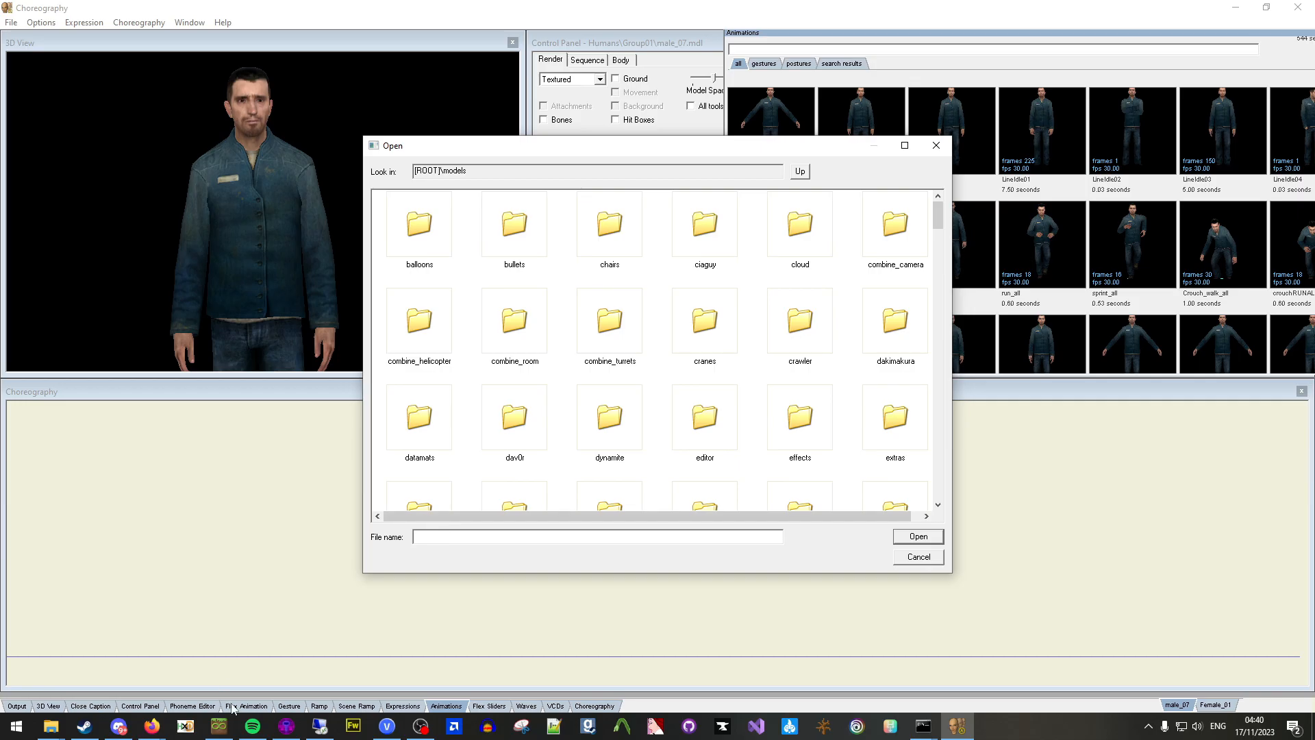
click(286, 726)
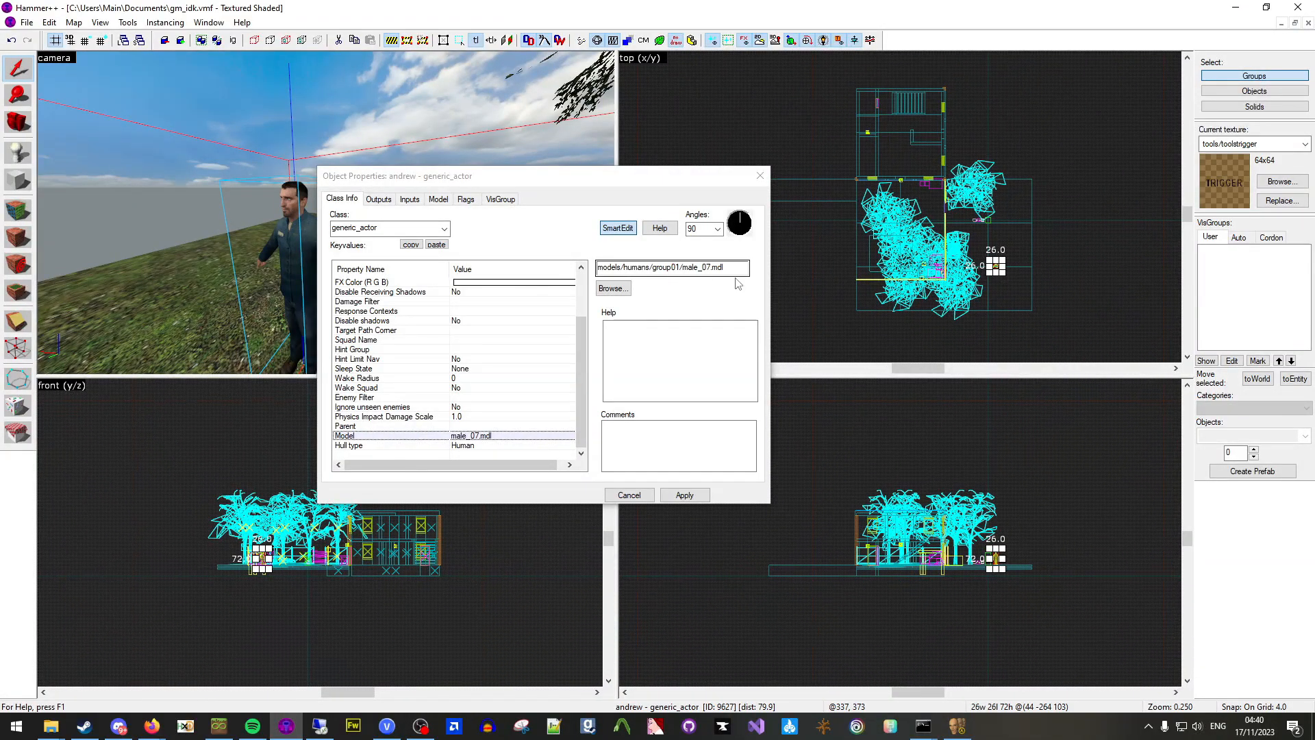
click(956, 726)
text(hl1)
scroll(656, 454, down, 3)
double_click(522, 331)
double_click(419, 226)
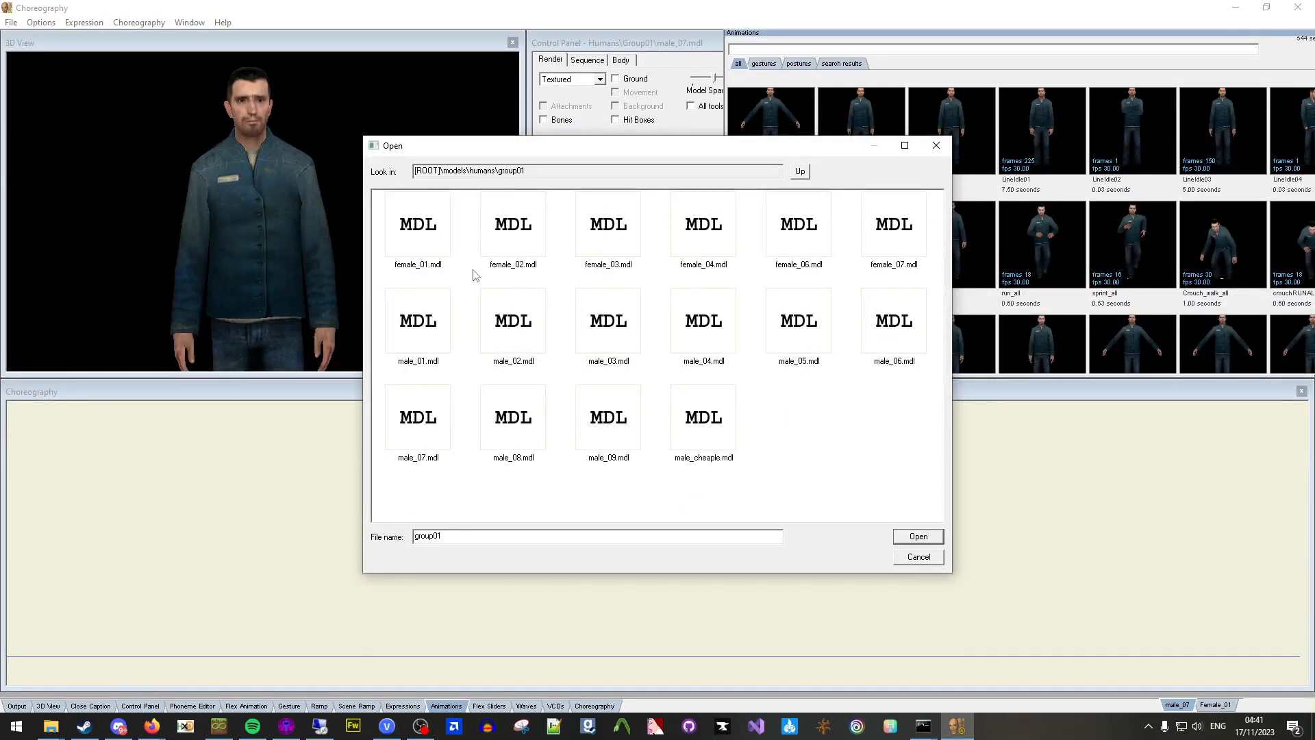
double_click(419, 419)
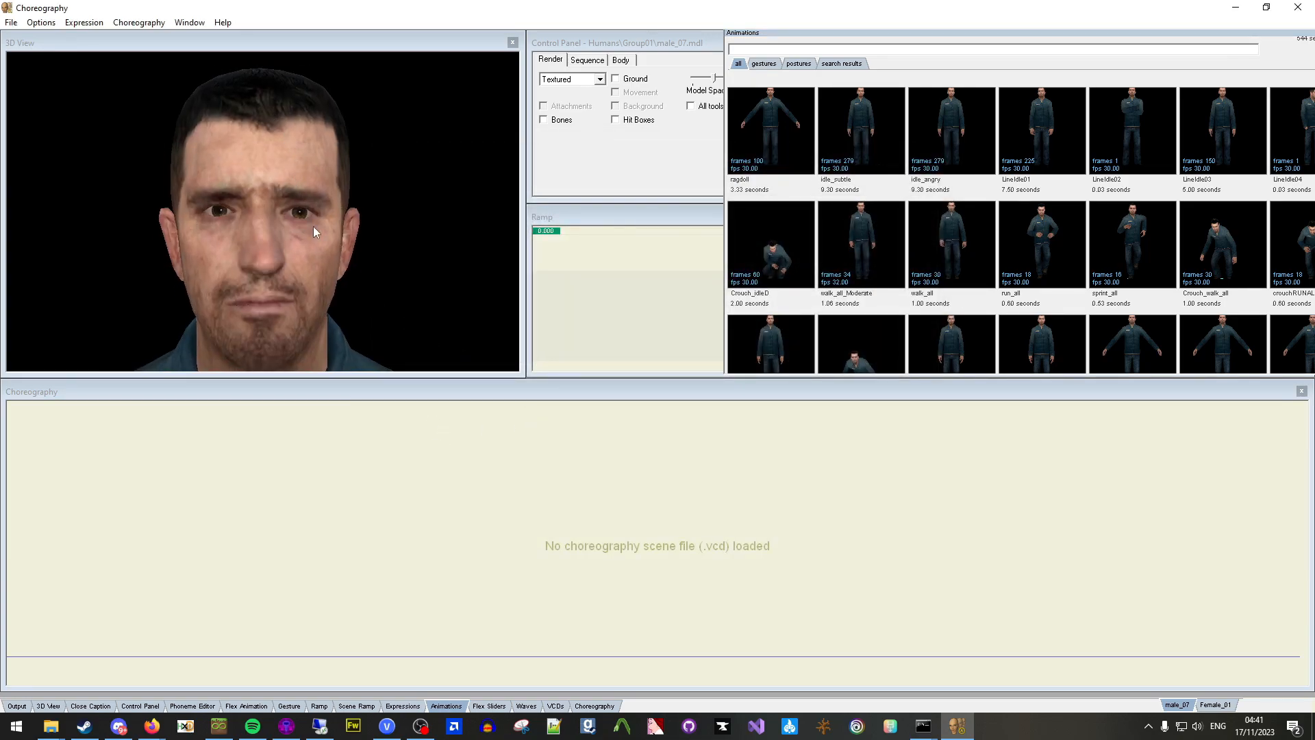
Lock the 3D View window in place.
right_click(62, 705)
click(107, 692)
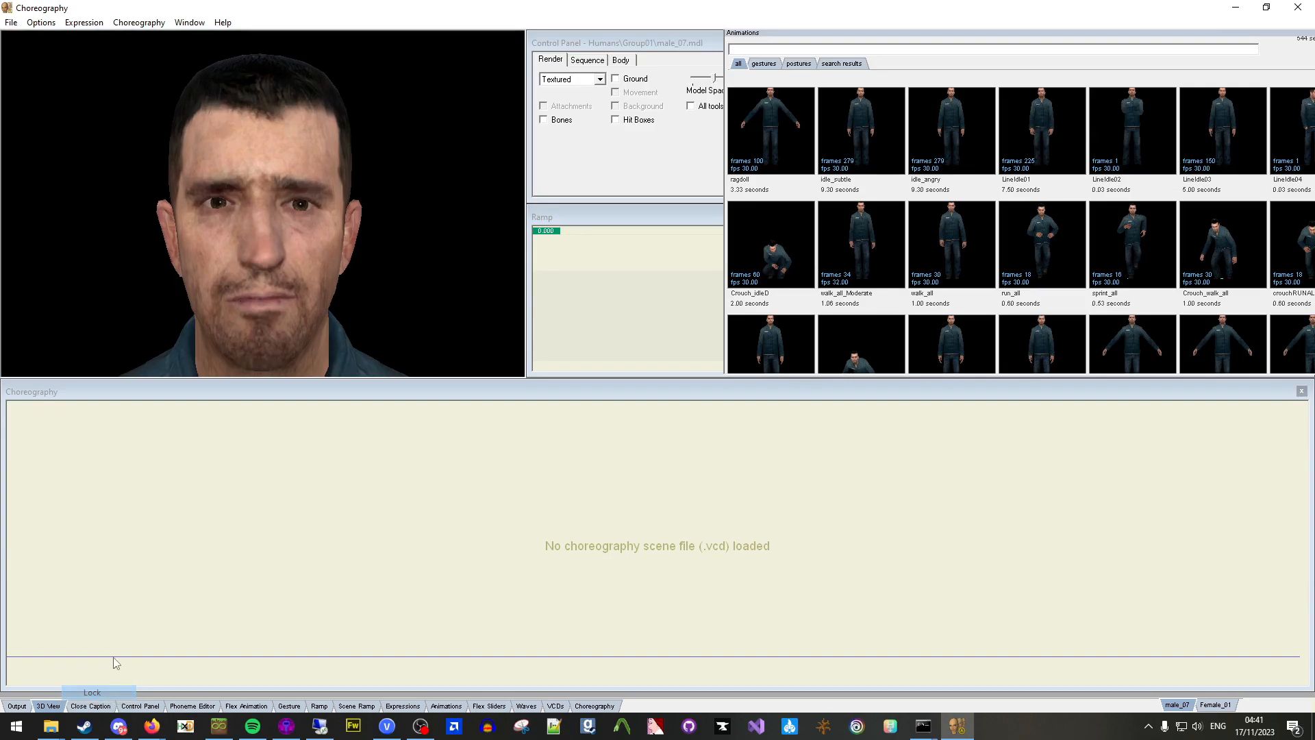
right_click(61, 706)
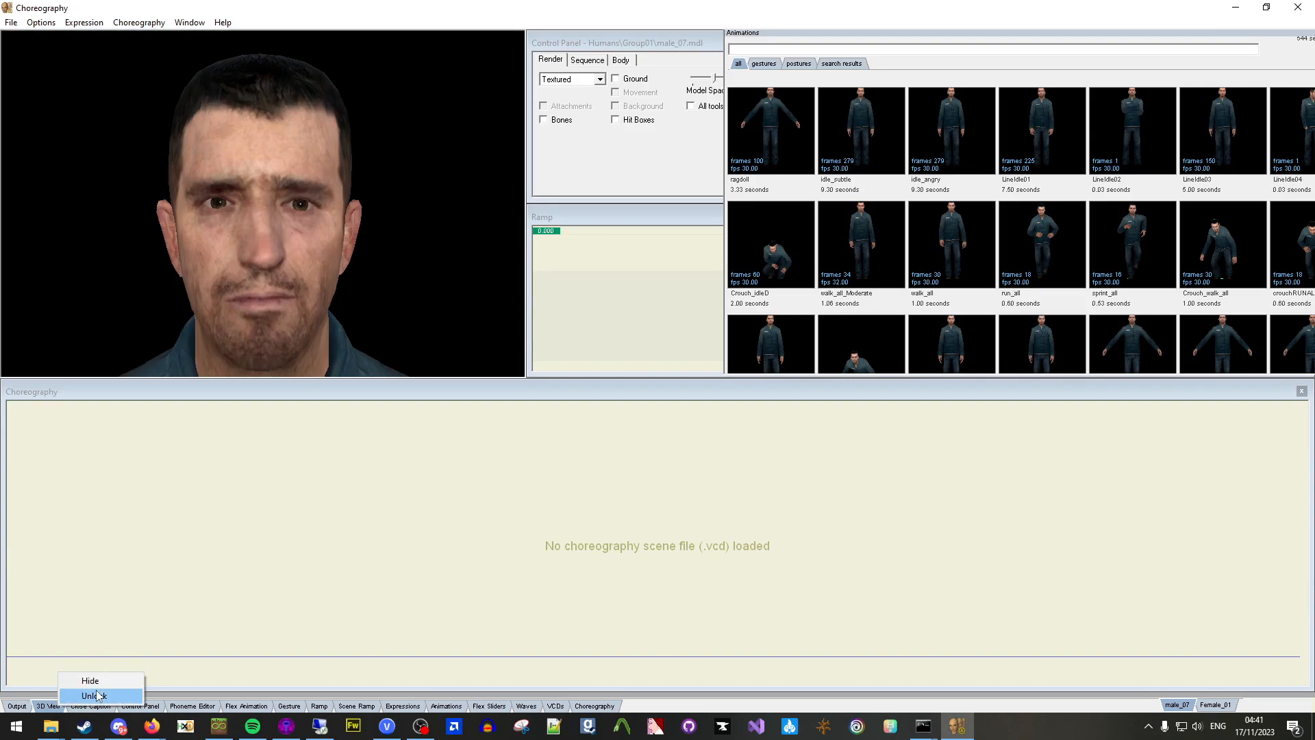
click(111, 694)
Zoom, pan and orbit the 3D view to frame the male_07 model's head and shoulders from the front.
right_drag(241, 163, 304, 347)
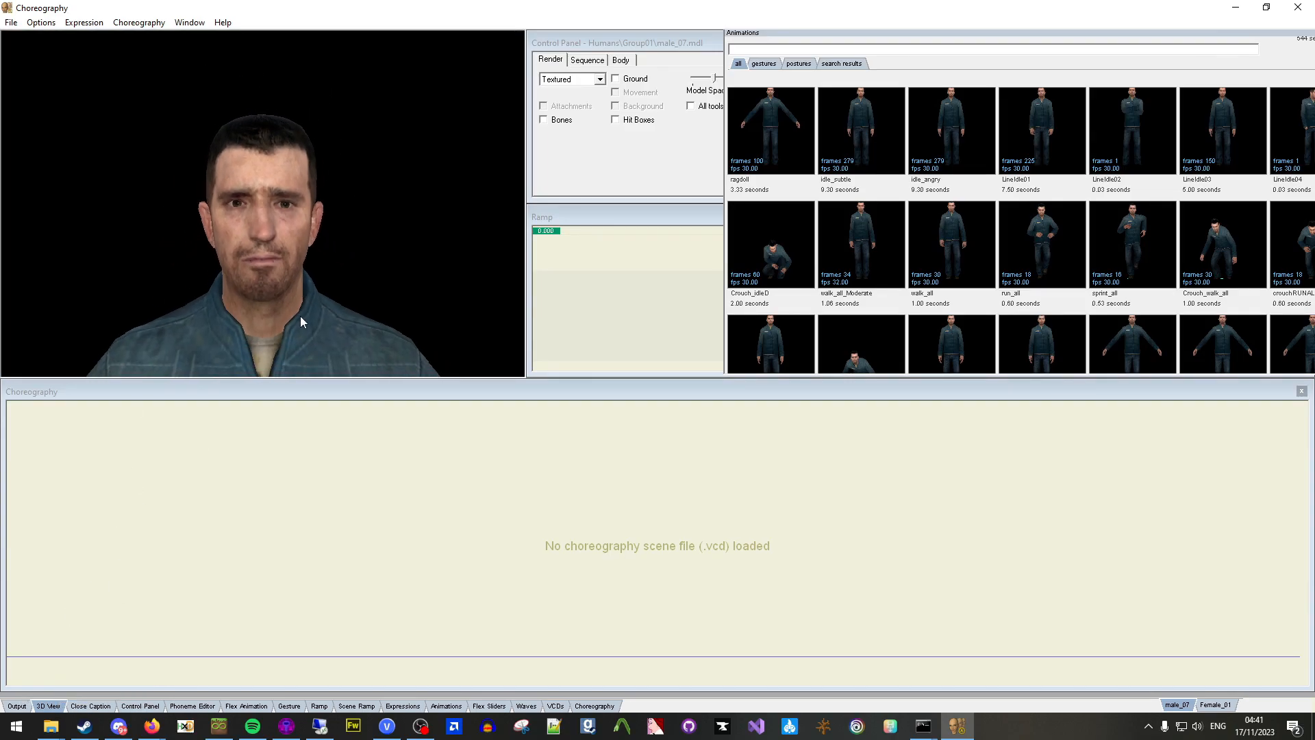
right_drag(260, 91, 267, 165)
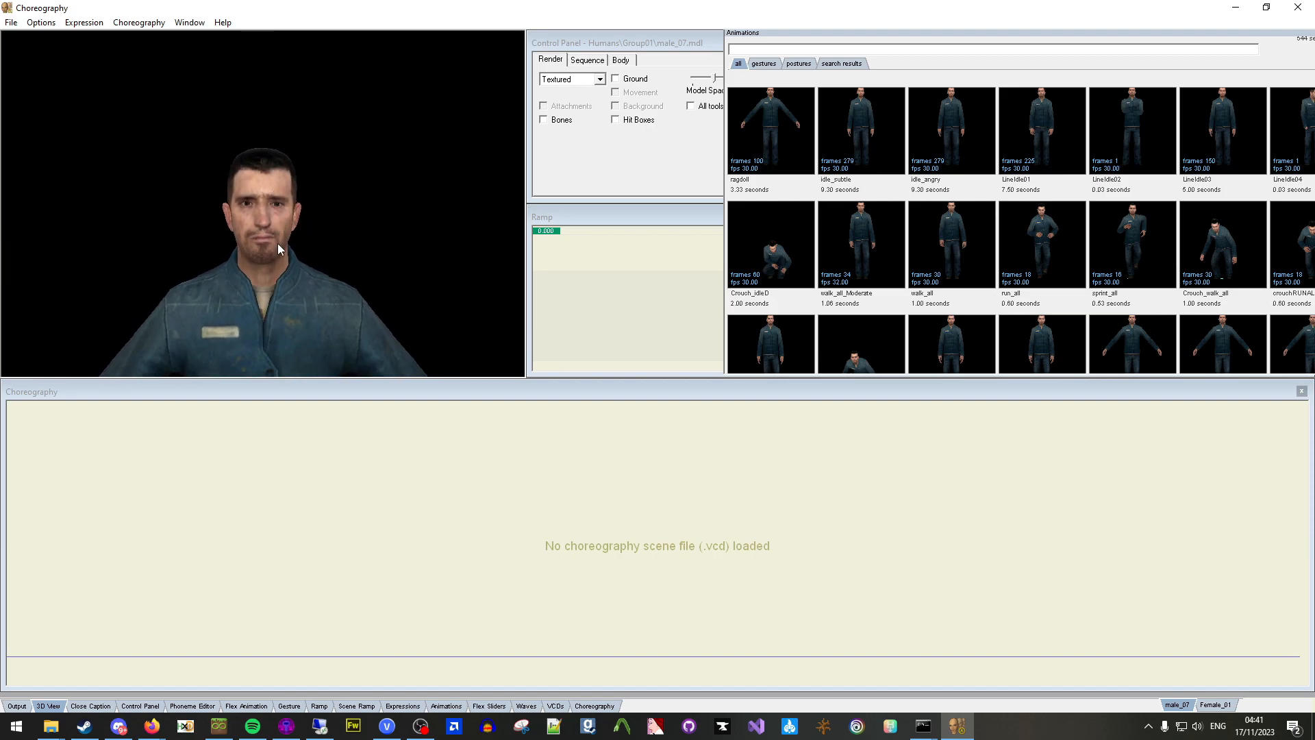
mouse_move(261, 220)
right_down()
mouse_move(285, 176)
mouse_move(261, 216)
right_up()
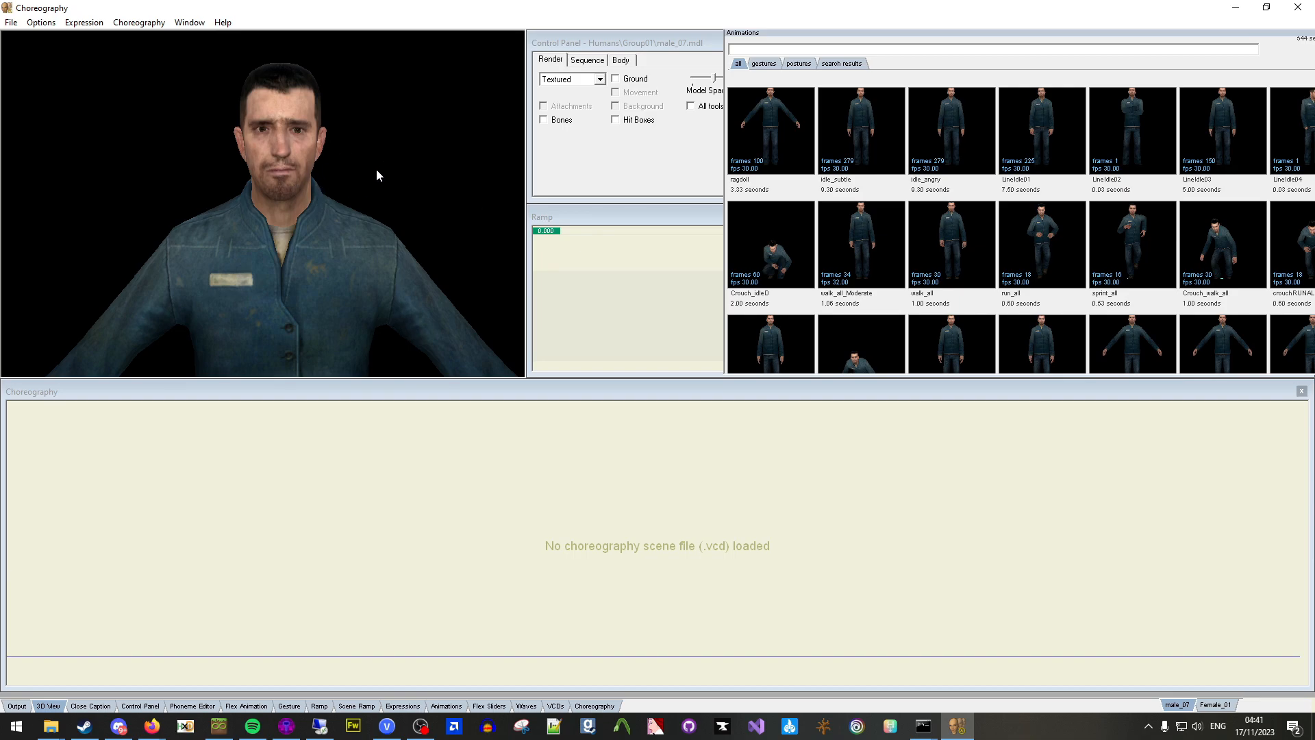
middle_drag(343, 126, 341, 176)
right_drag(341, 179, 289, 193)
drag(334, 193, 320, 165)
right_drag(320, 163, 240, 739)
right_drag(364, 76, 323, 271)
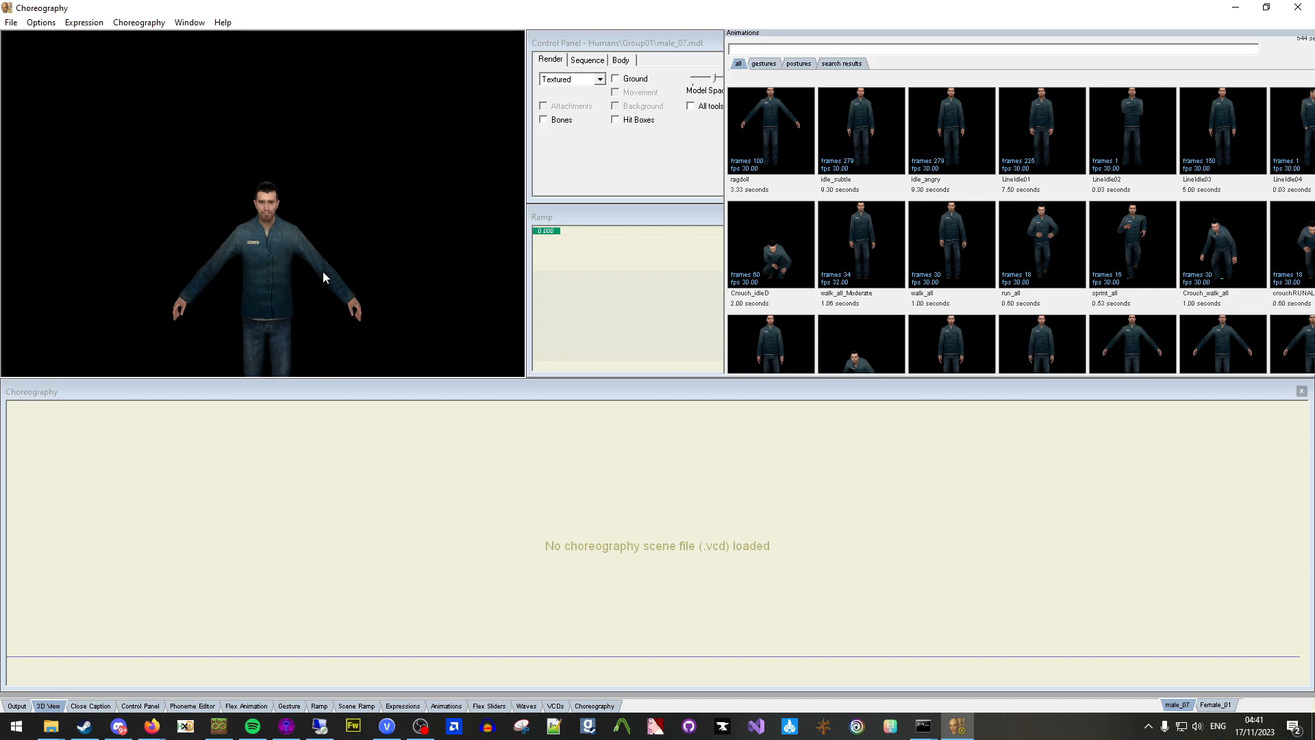
shift+drag(322, 271, 326, 177)
mouse_move(327, 176)
right_down()
mouse_move(311, 177)
mouse_move(295, 133)
mouse_move(311, 158)
right_up()
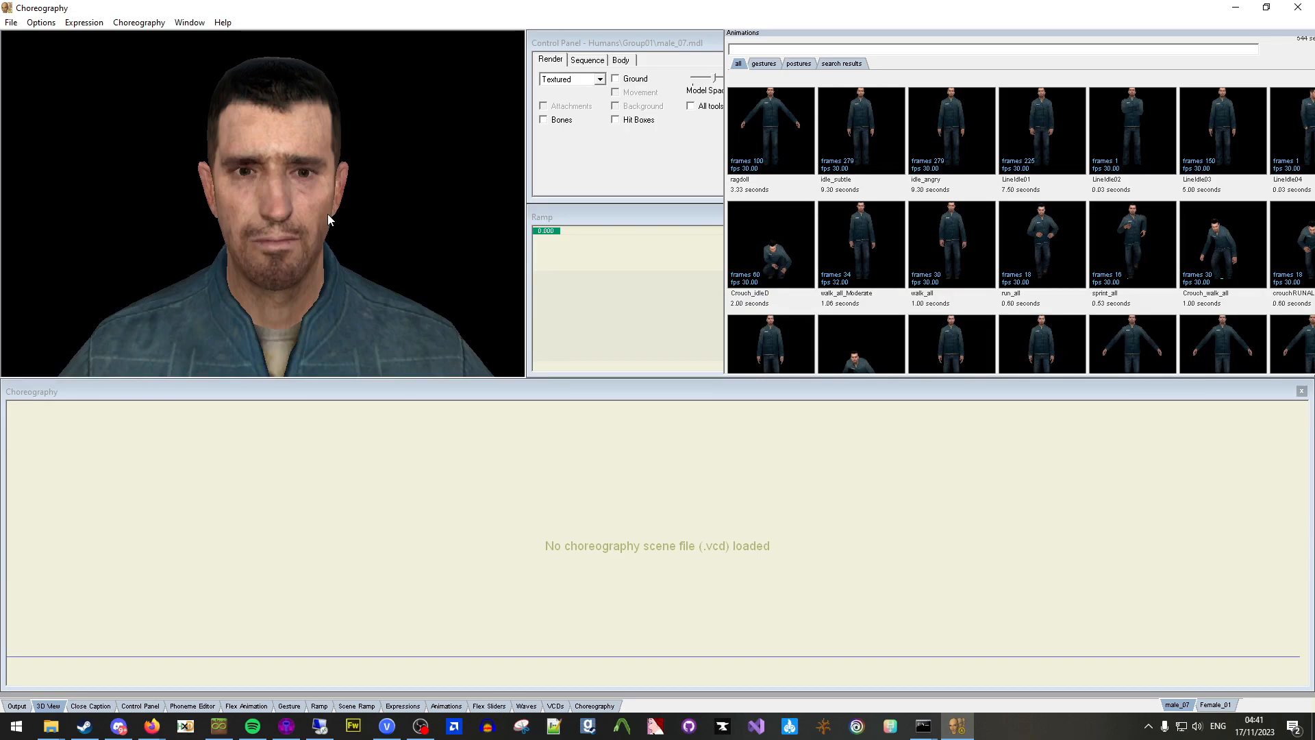
Create a new choreography scene file named andrewhello in the garrysmod\scenes folder.
click(139, 22)
click(144, 38)
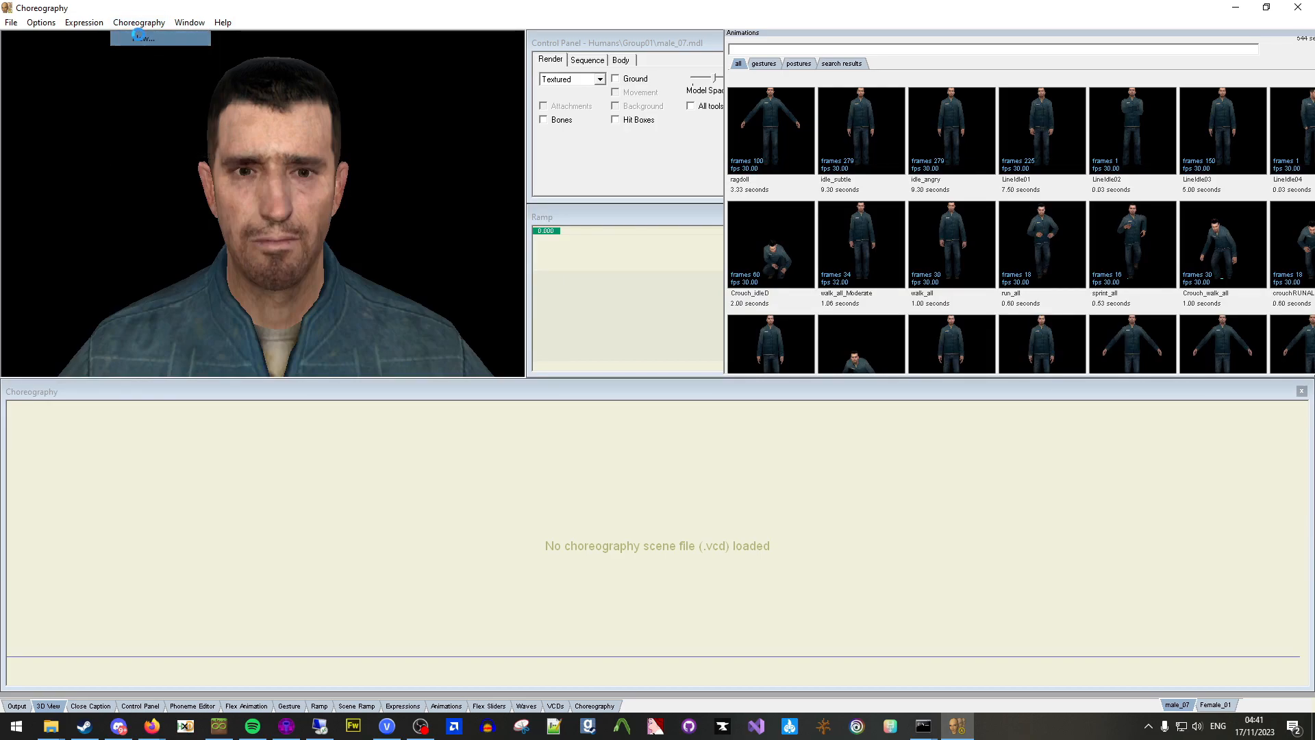
drag(306, 18, 456, 33)
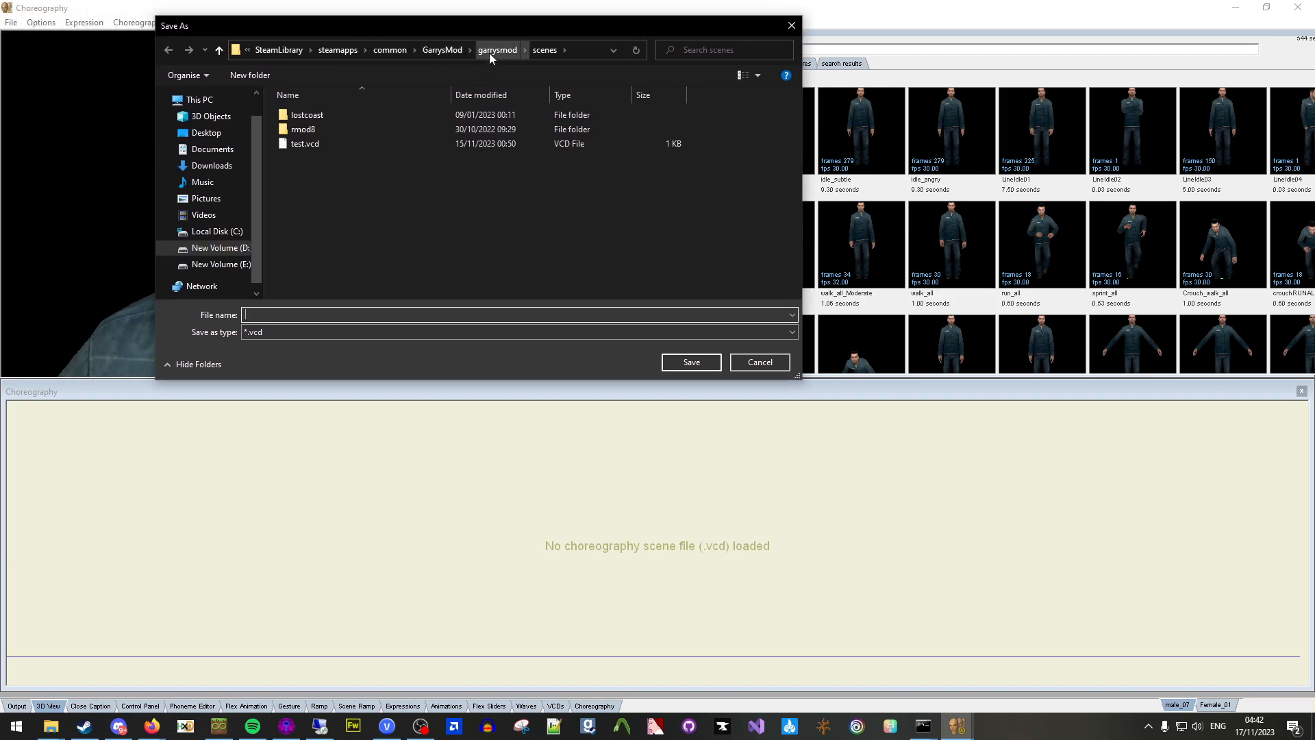
click(449, 50)
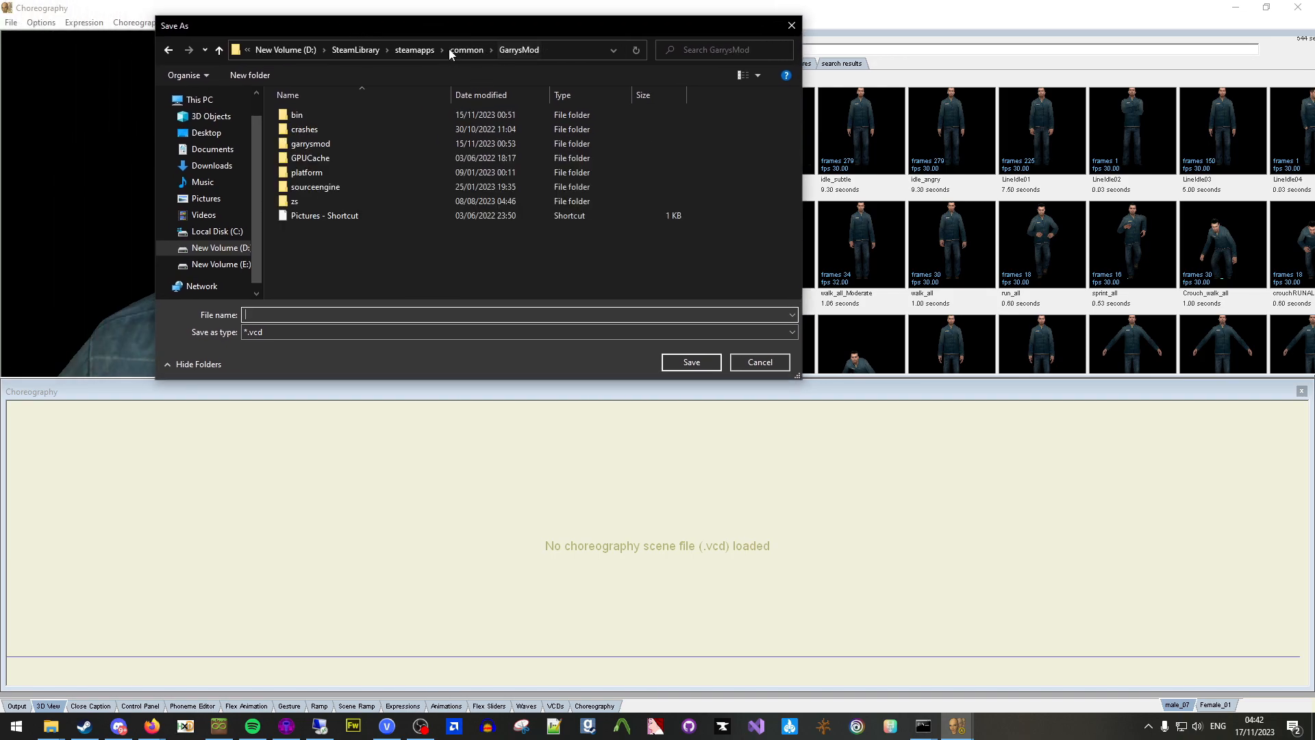
double_click(311, 144)
scroll(337, 189, down, 5)
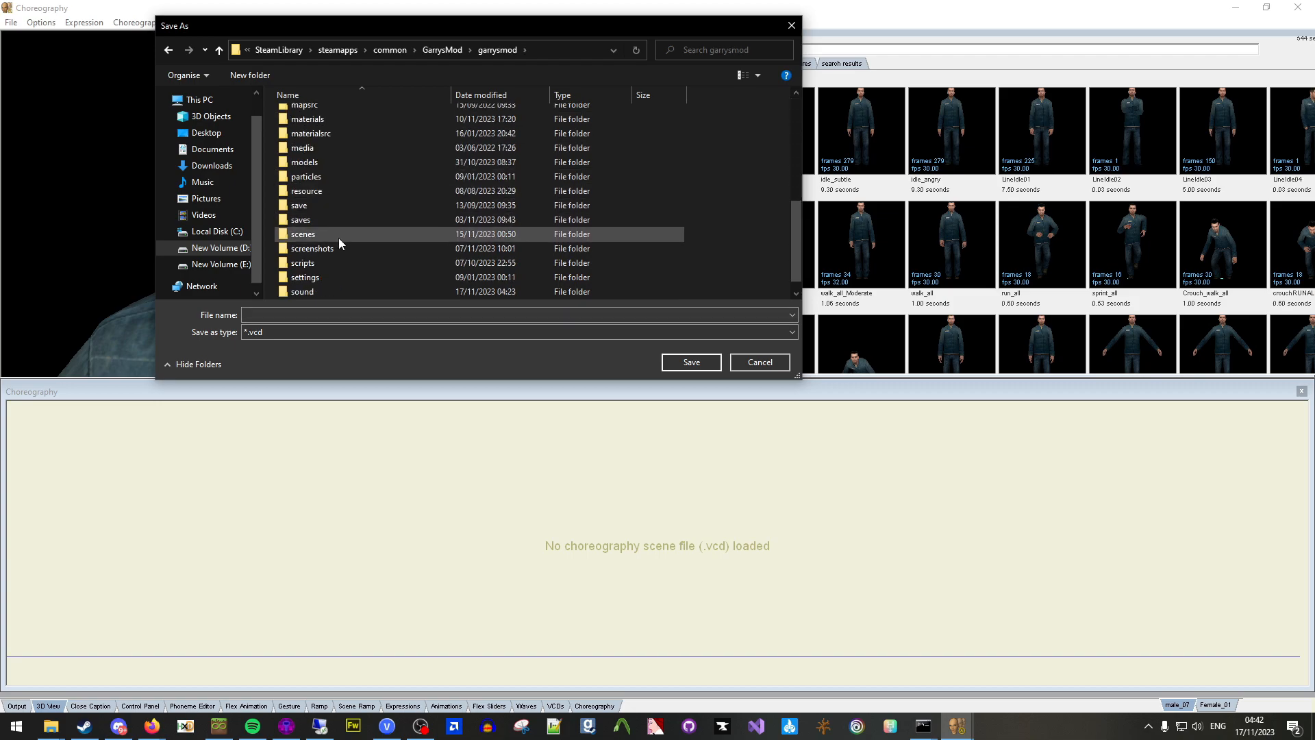
double_click(316, 233)
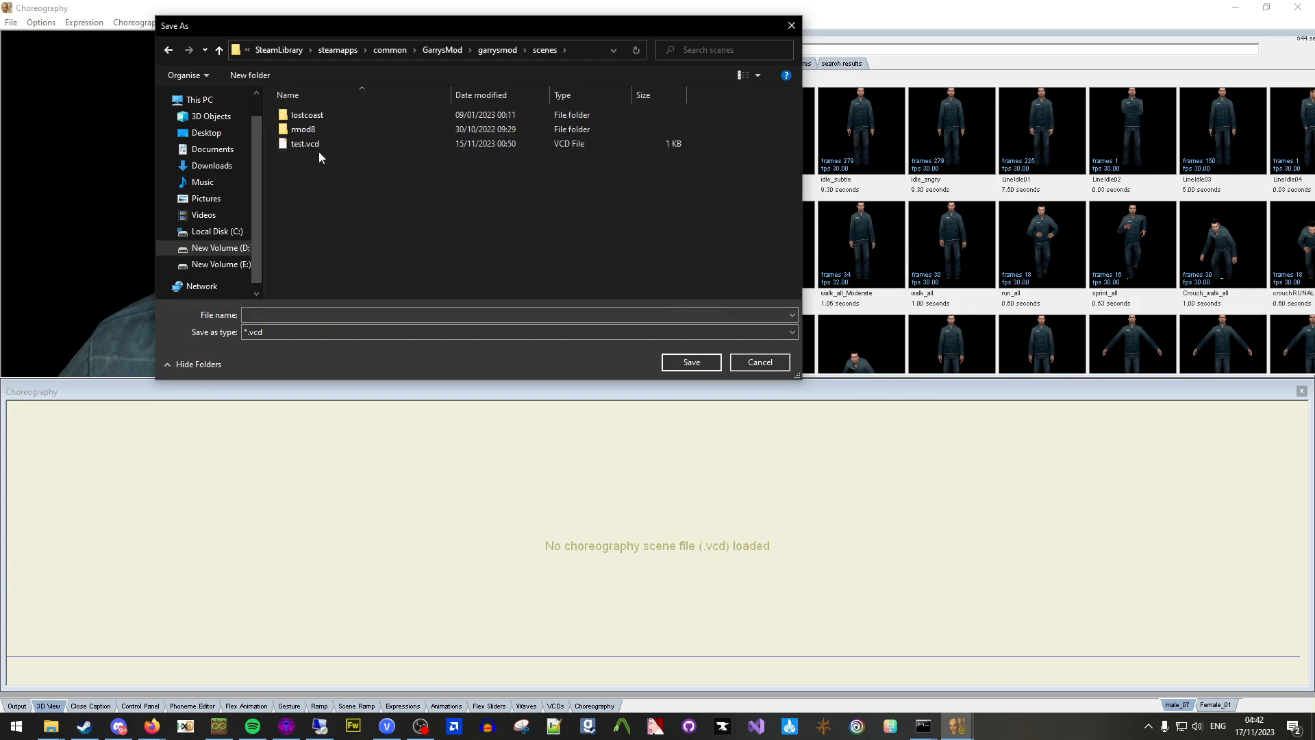
click(403, 316)
text(andrewhello)
key(Return)
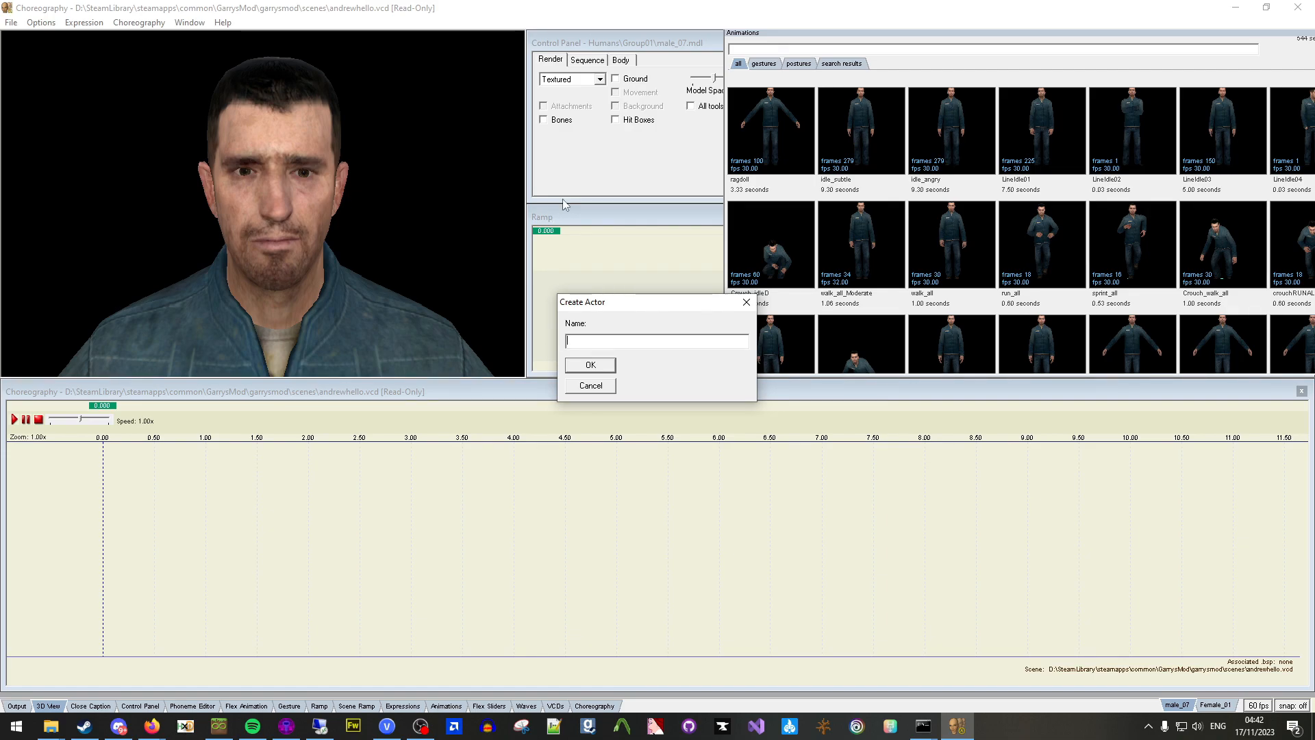
Check the Name property of the generic_actor entity in Hammer++ and close its Object Properties.
click(286, 725)
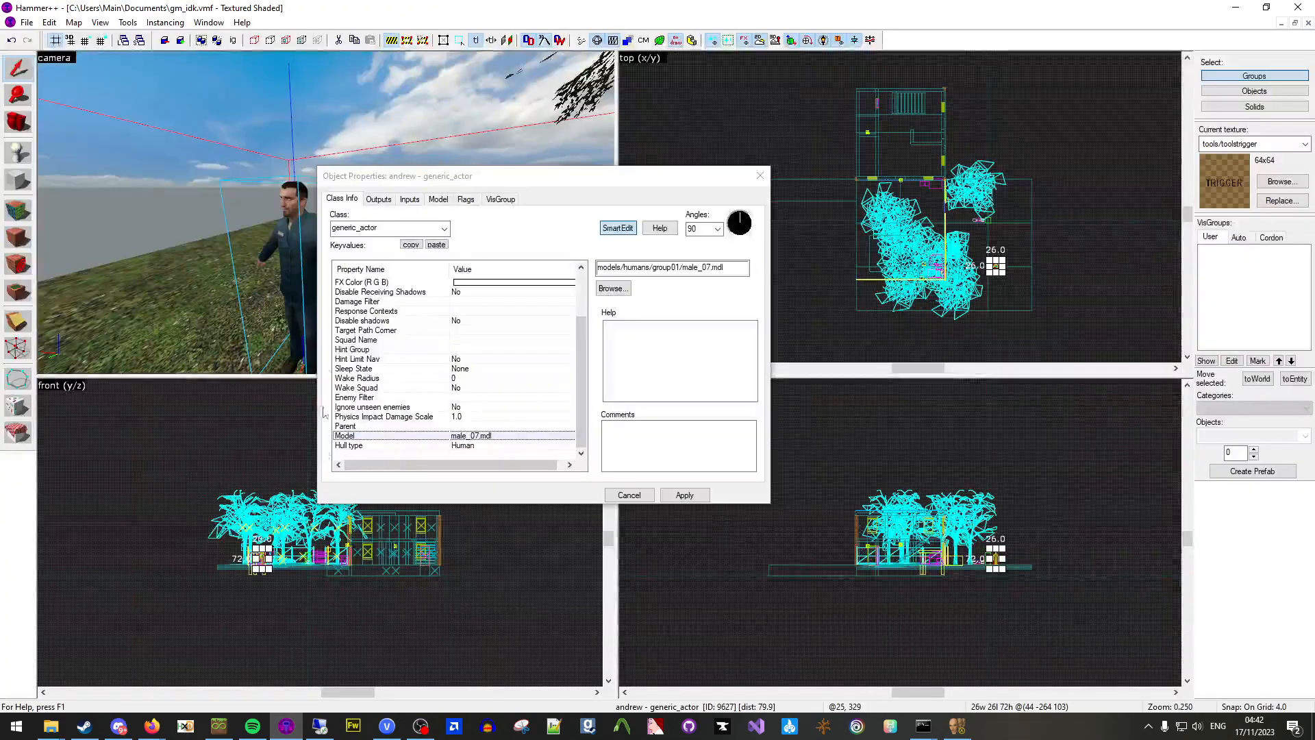
scroll(514, 312, up, 2)
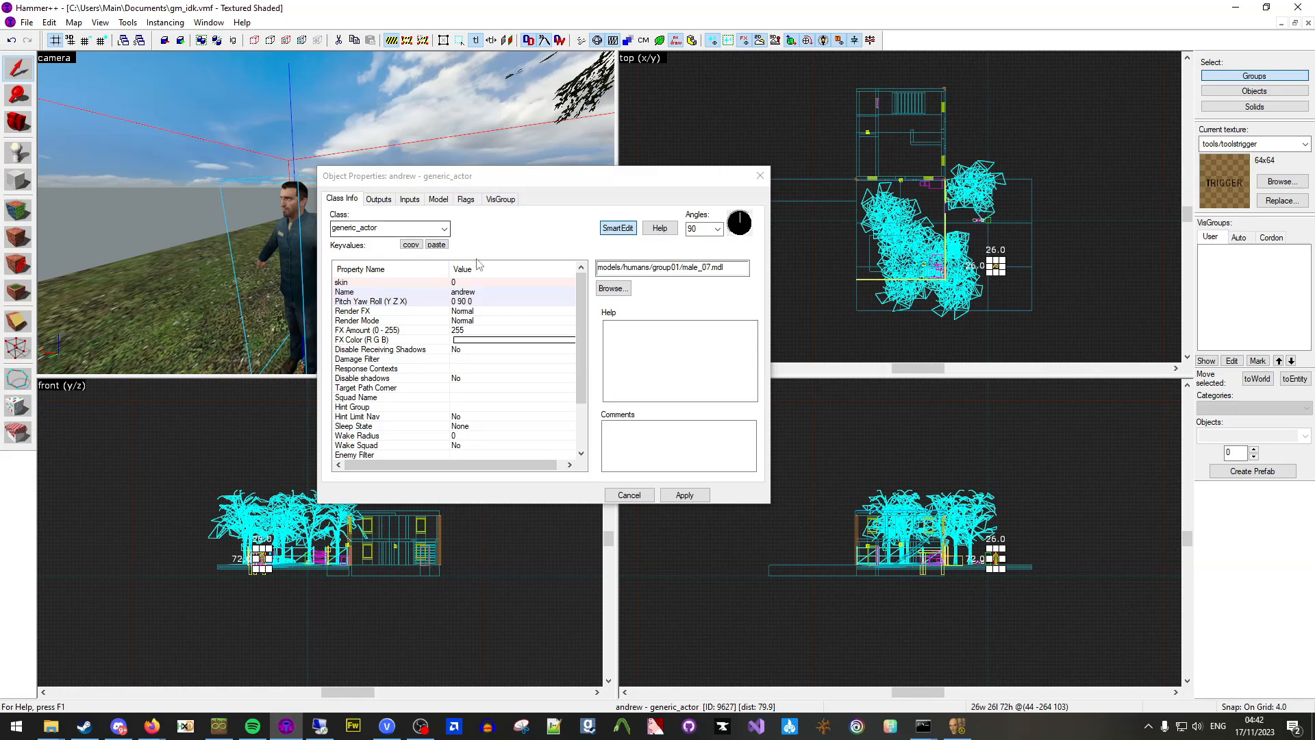
click(760, 181)
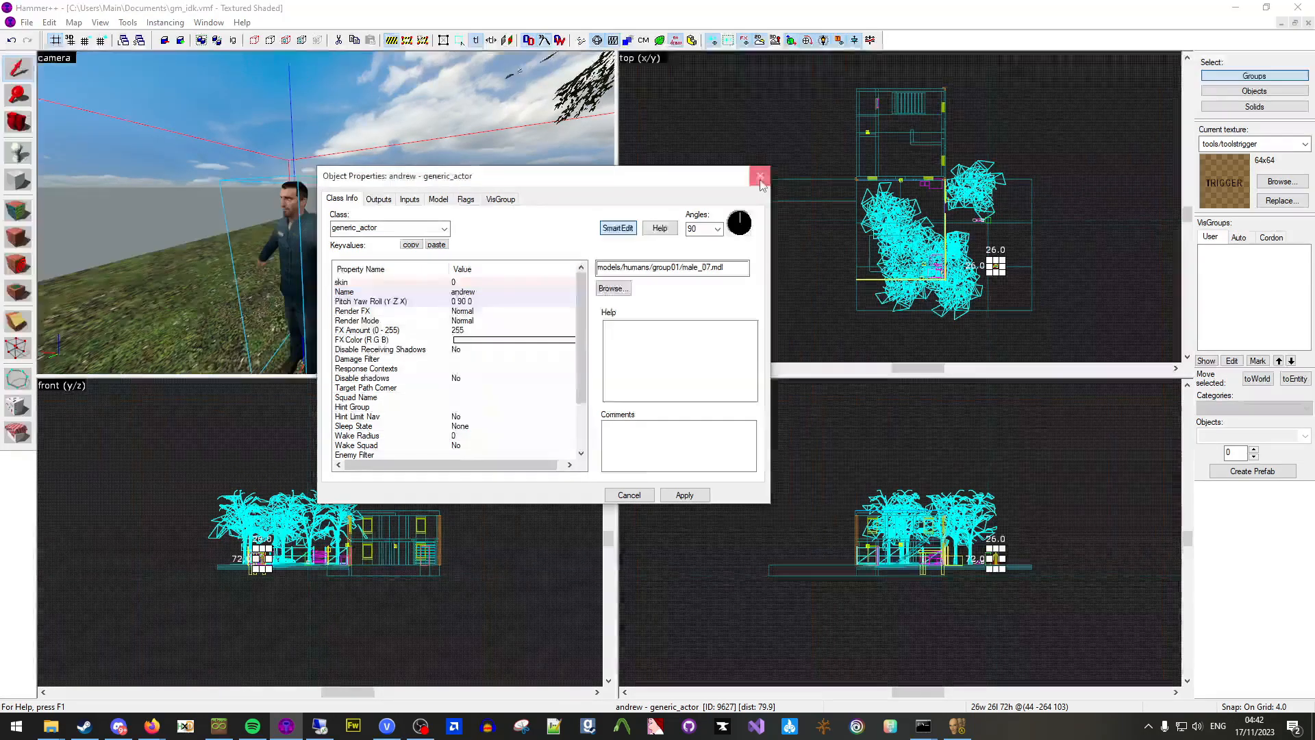
Return to Faceposer and create a scene actor named andrew to match the map entity.
click(957, 726)
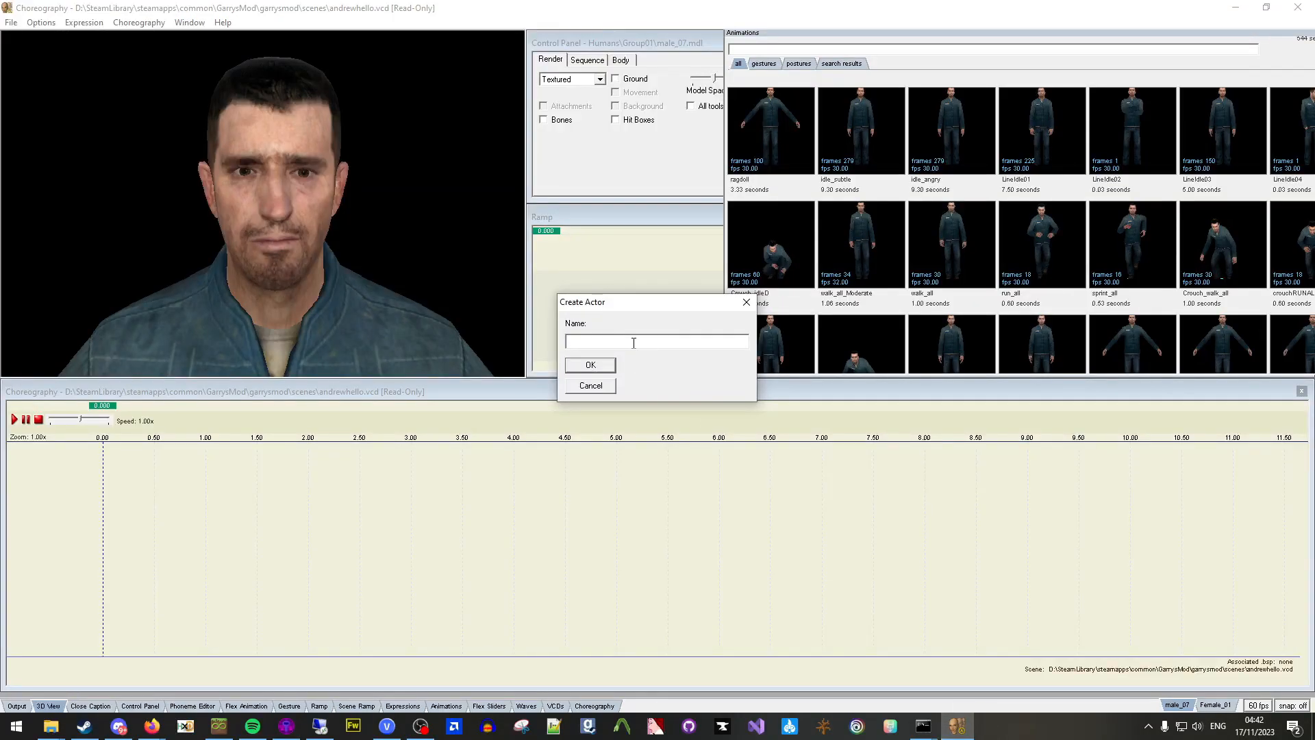
text(n)
text(and)
key(Return)
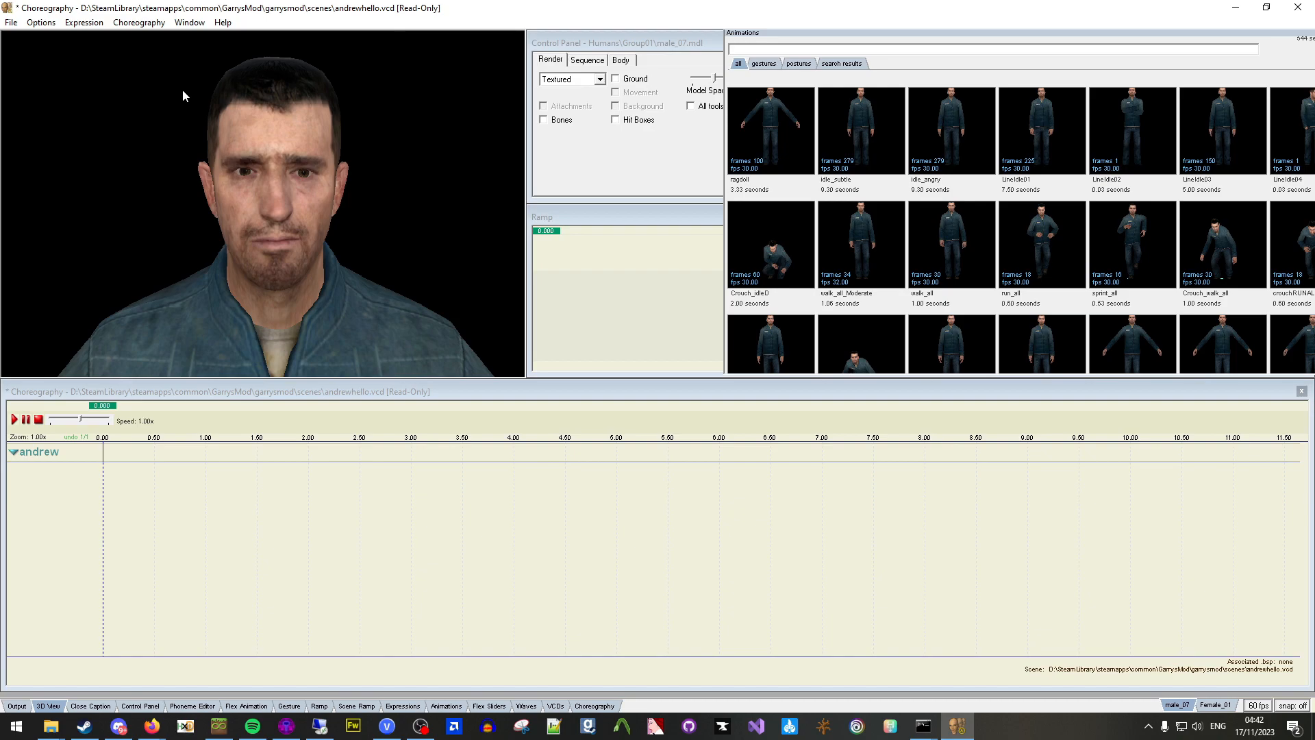
click(135, 29)
key(Right)
key(Right)
key(Right)
key(Right)
key(Right)
key(Right)
key(Right)
key(Right)
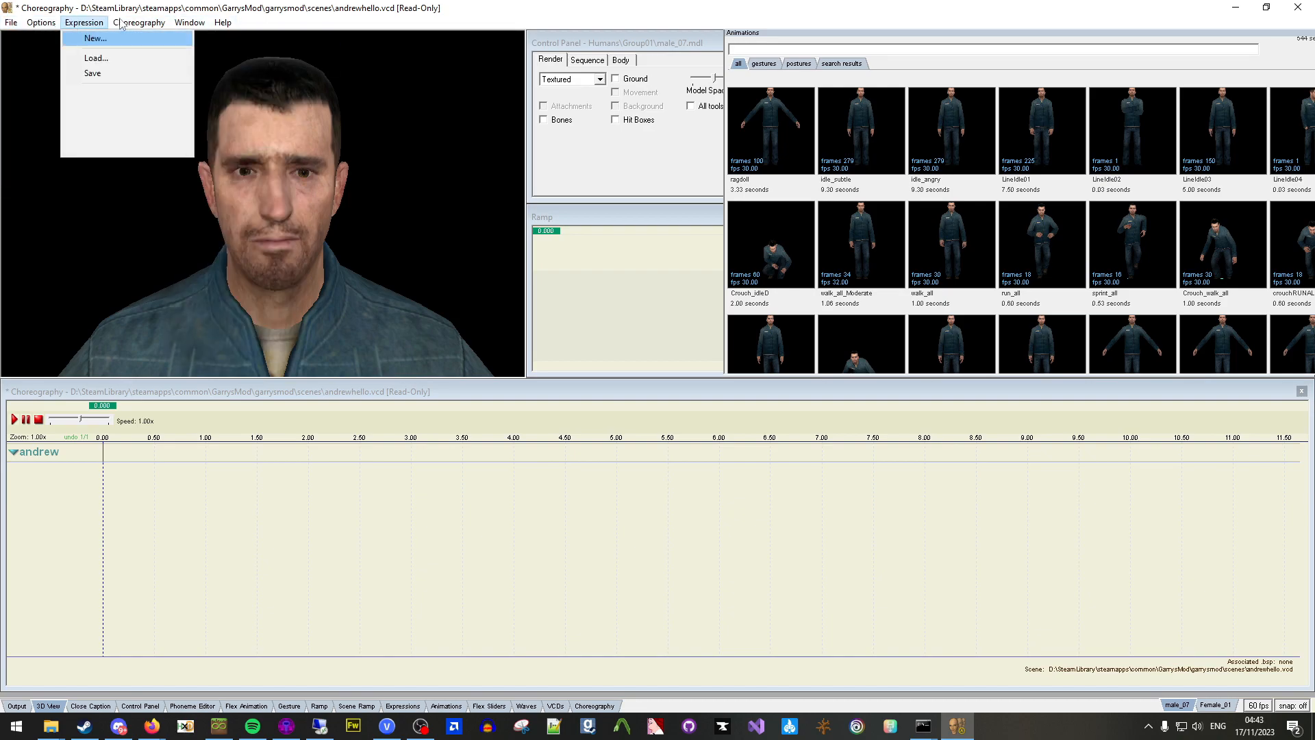
key(Right)
key(Right)
key(Right)
key(Right)
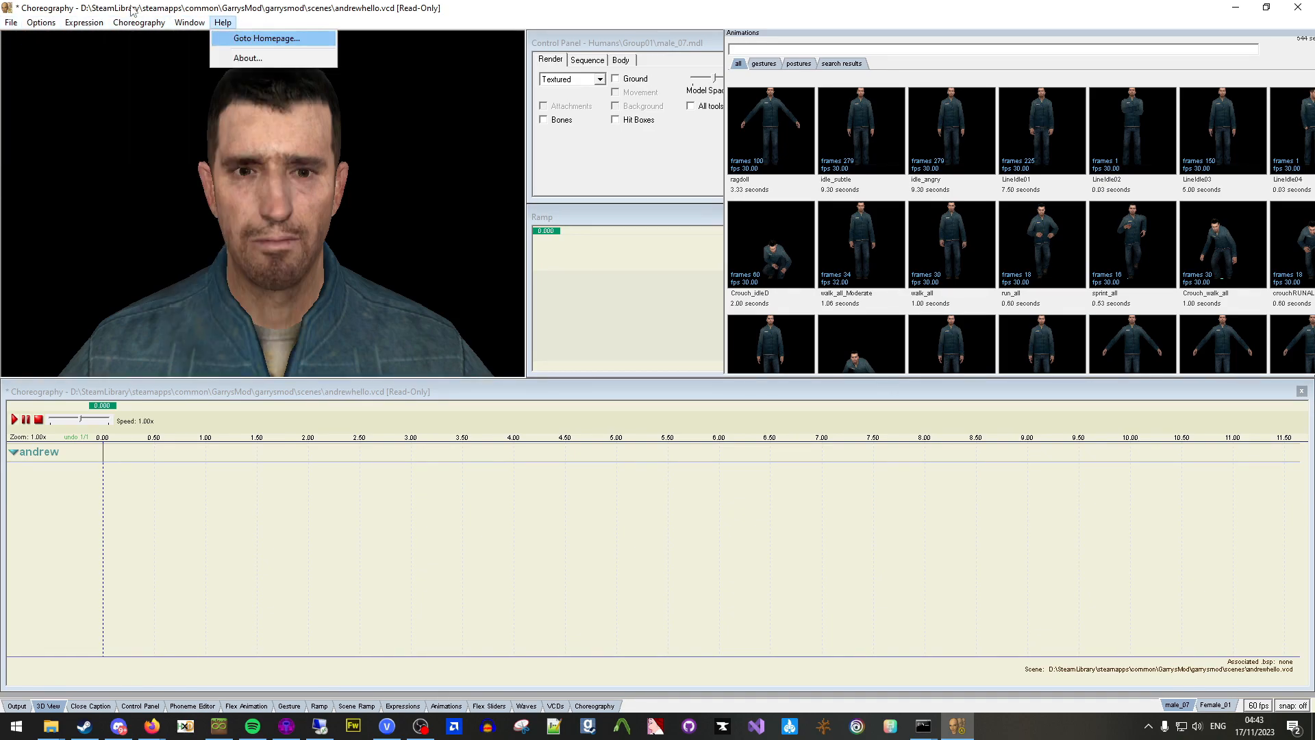
key(Right)
key(Right)
key(Right)
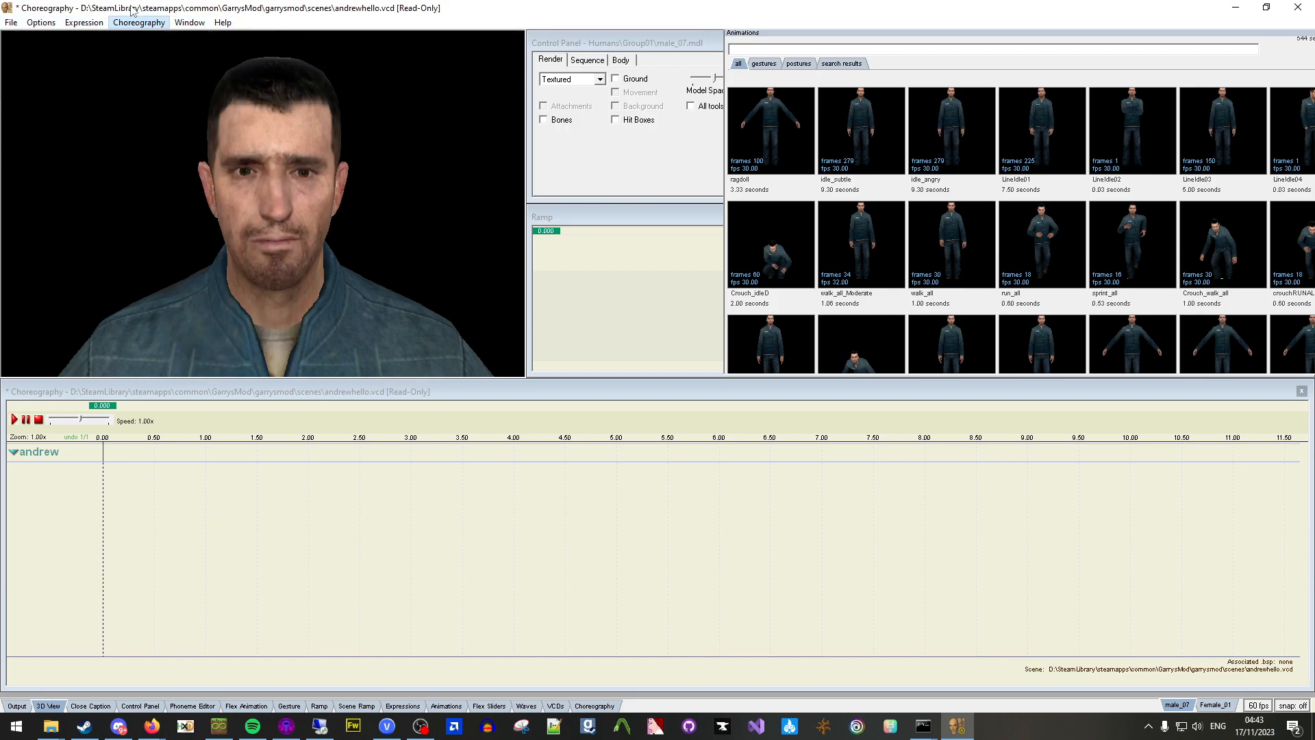
Save the choreography scene andrewhello.vcd and make the read-only file writable.
mouse_move(139, 25)
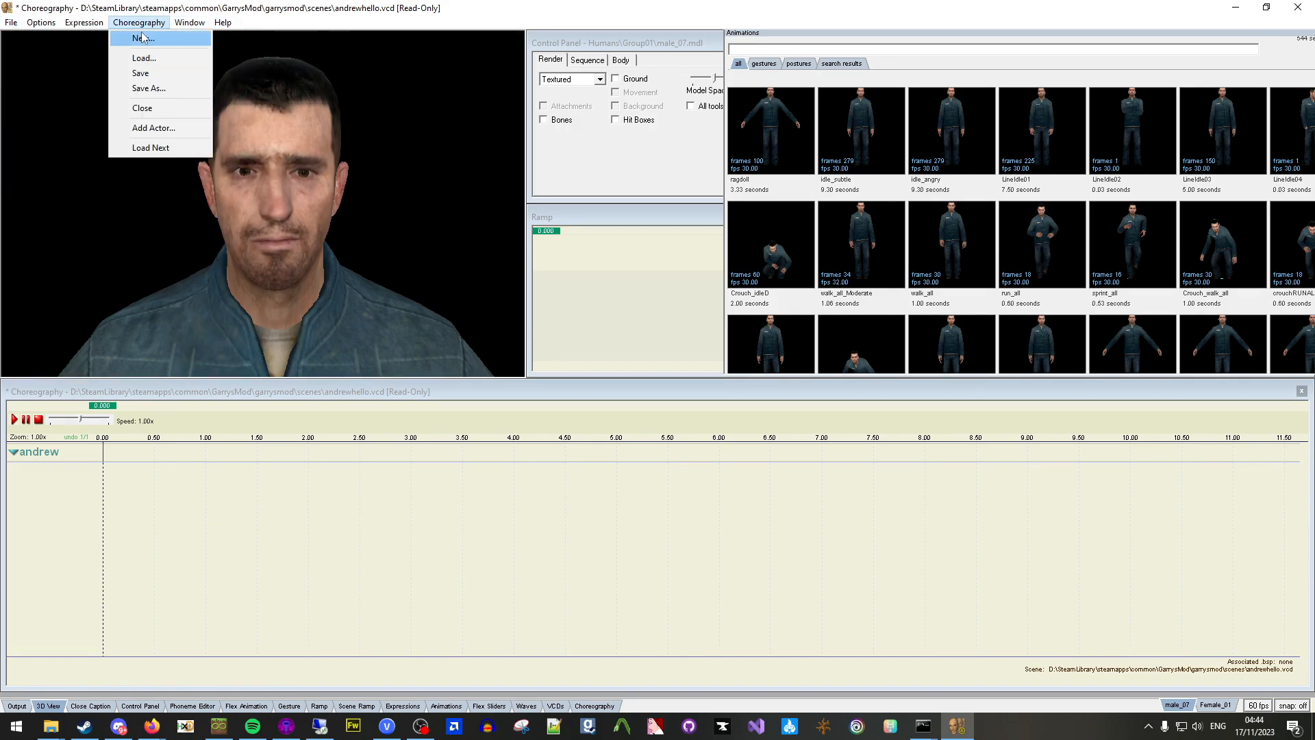
click(154, 68)
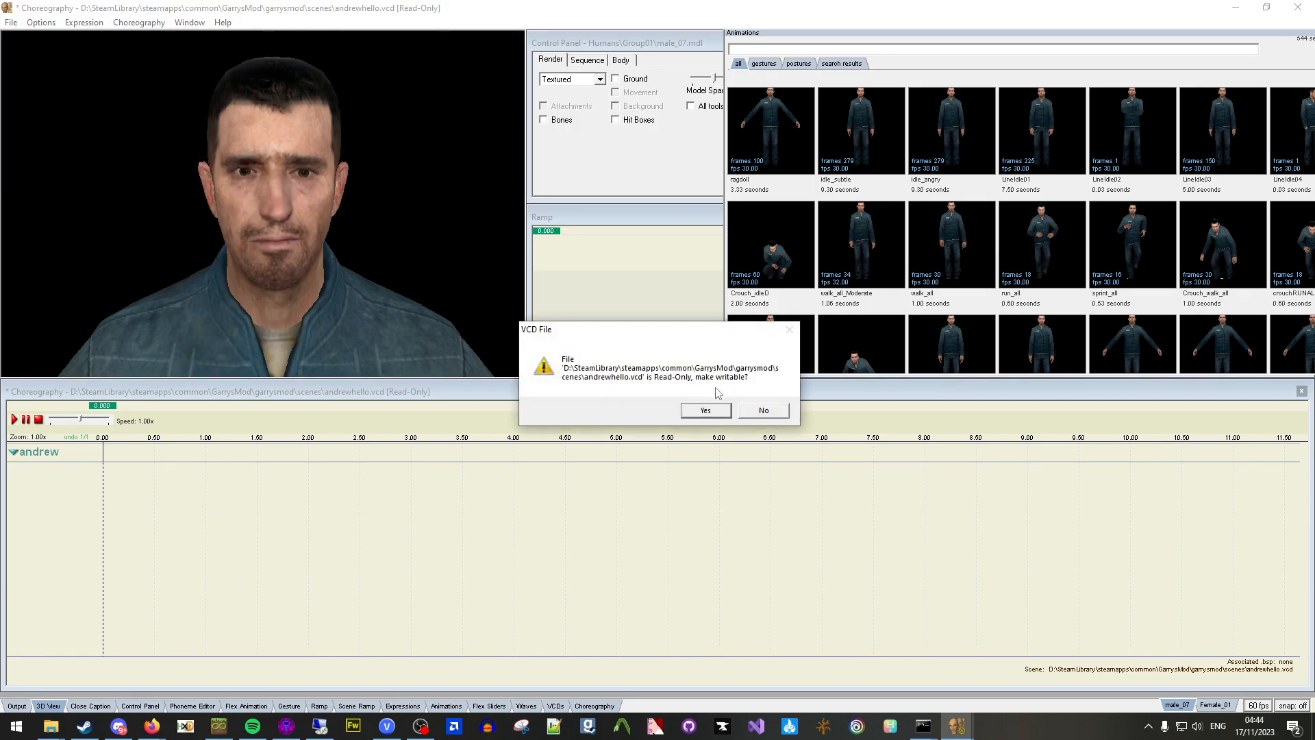
click(706, 410)
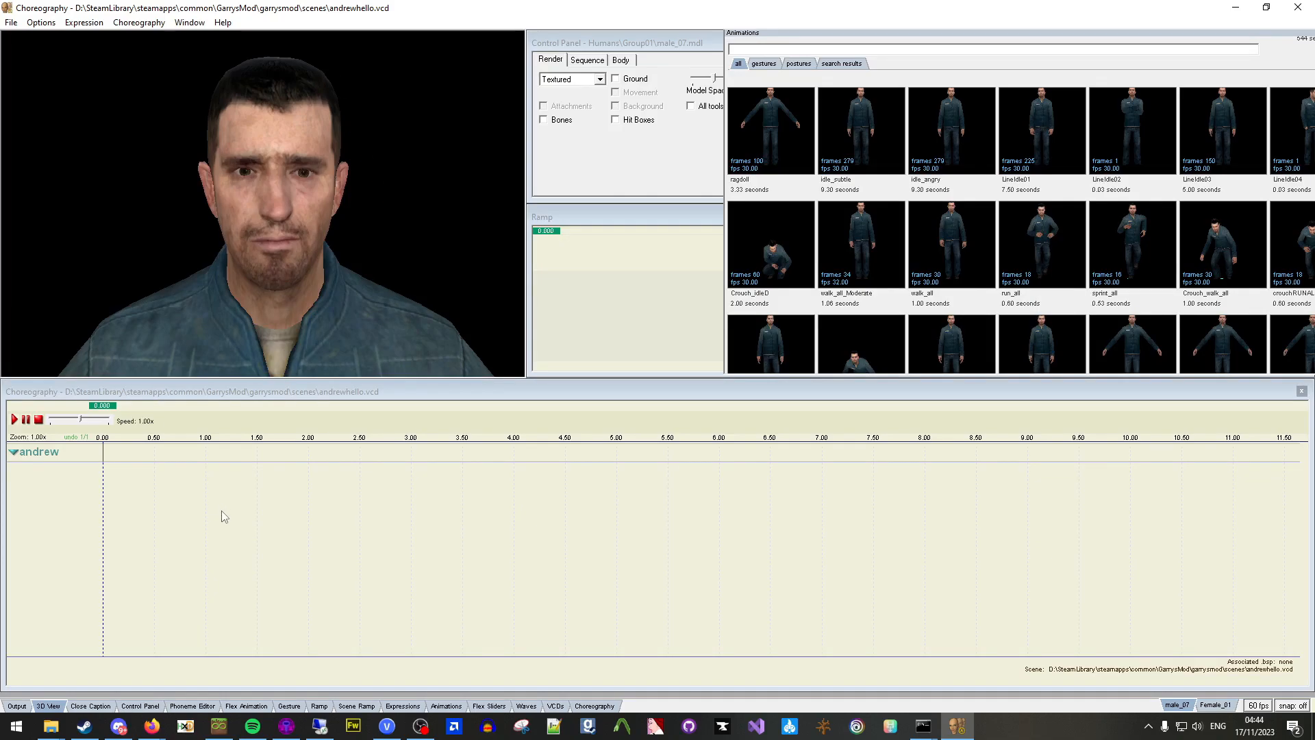
Add a new channel named voice to the andrew actor.
right_click(122, 455)
mouse_move(158, 465)
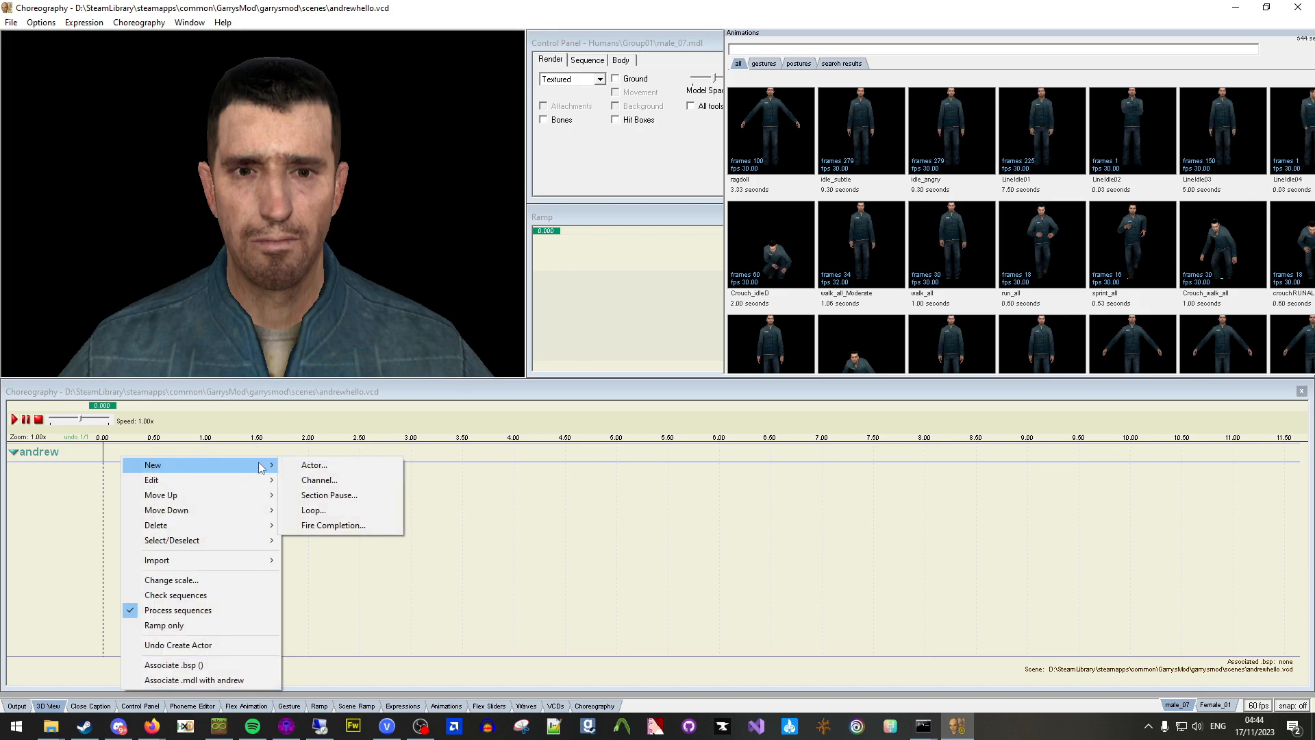
click(331, 478)
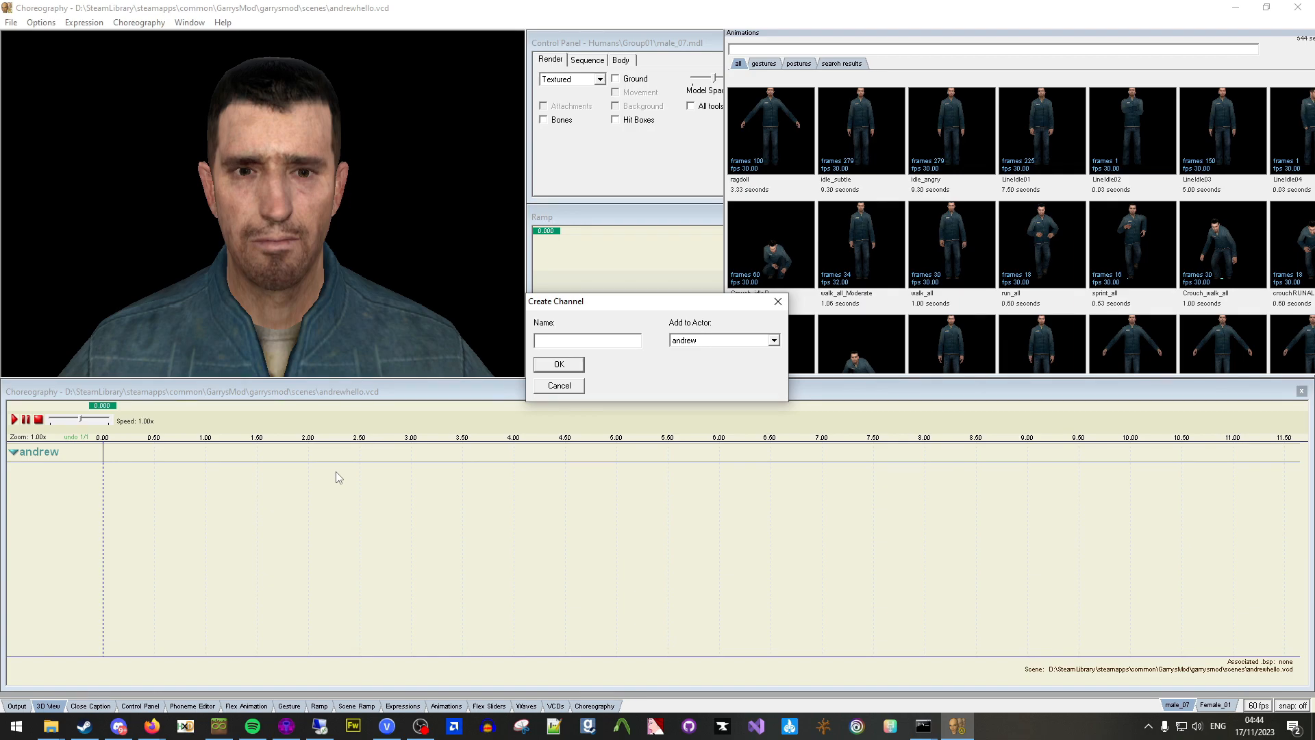
text(voice)
key(Return)
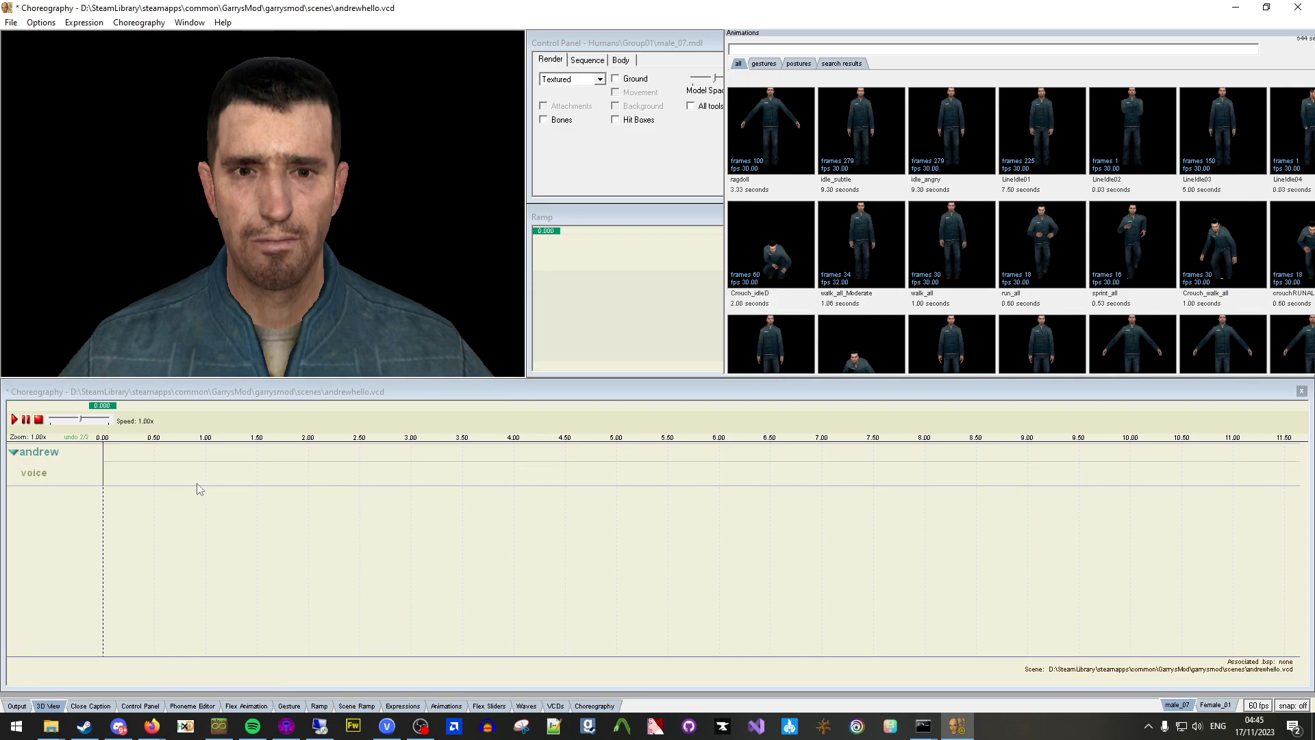
Start a new WAV File event on the voice channel and enter * as the beginning of its Sound path.
right_click(195, 478)
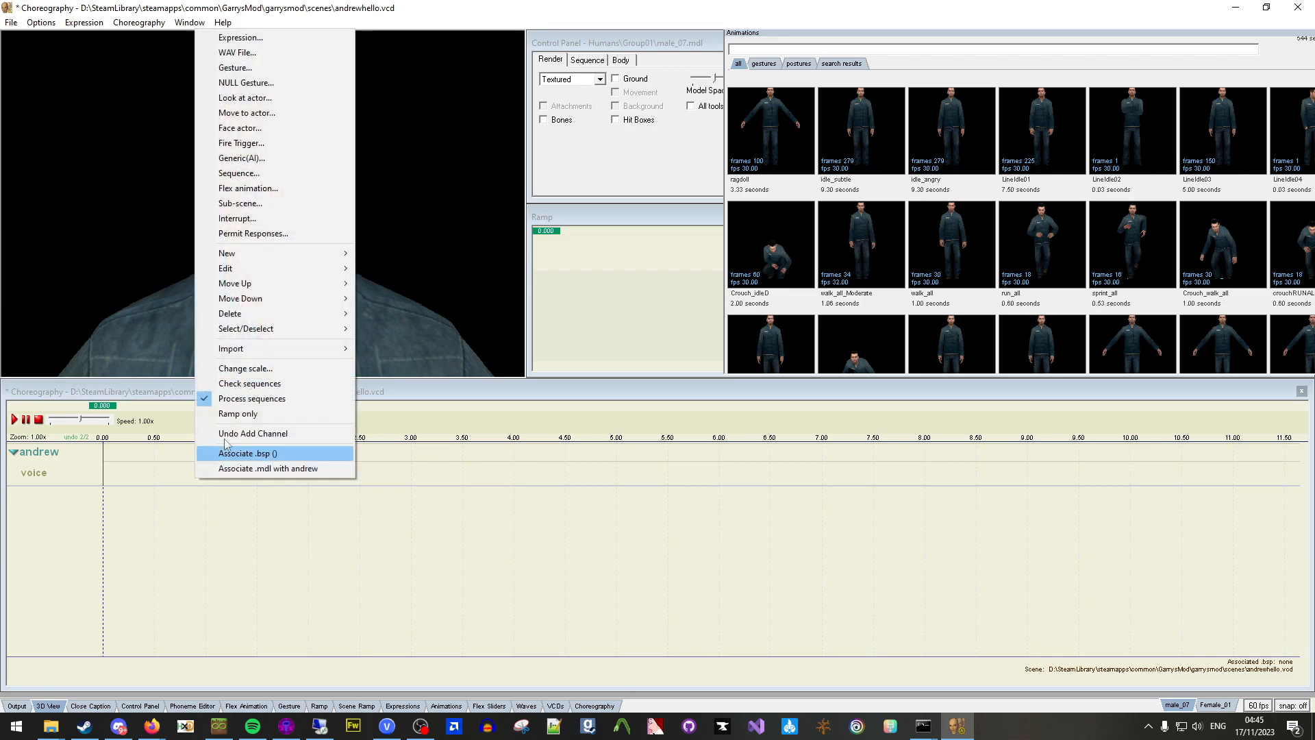
click(263, 52)
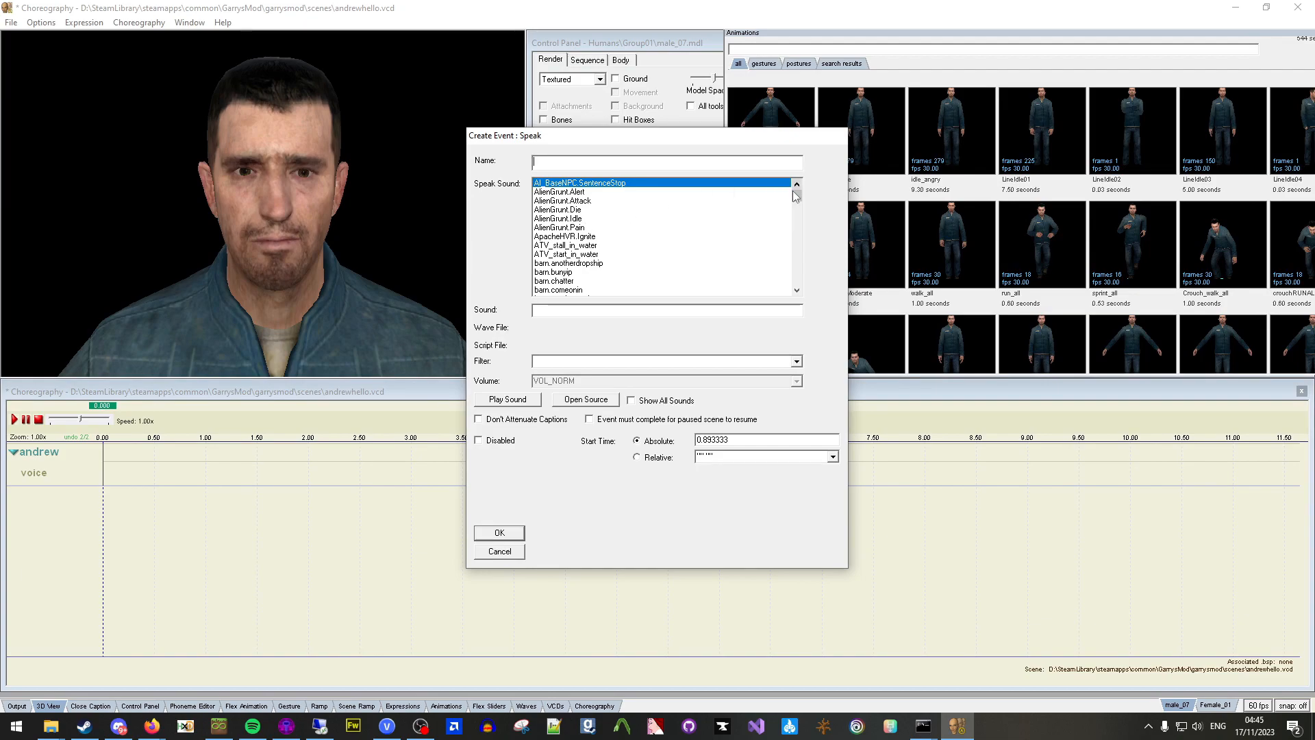
mouse_move(795, 199)
mouse_down()
mouse_move(806, 293)
mouse_move(801, 196)
mouse_up()
click(591, 315)
text(*)
Switch to File Explorer and browse to the rmod8 folder inside garrysmod/sound to find the recording's path.
drag(1314, 8, 1073, 4)
double_click(832, 188)
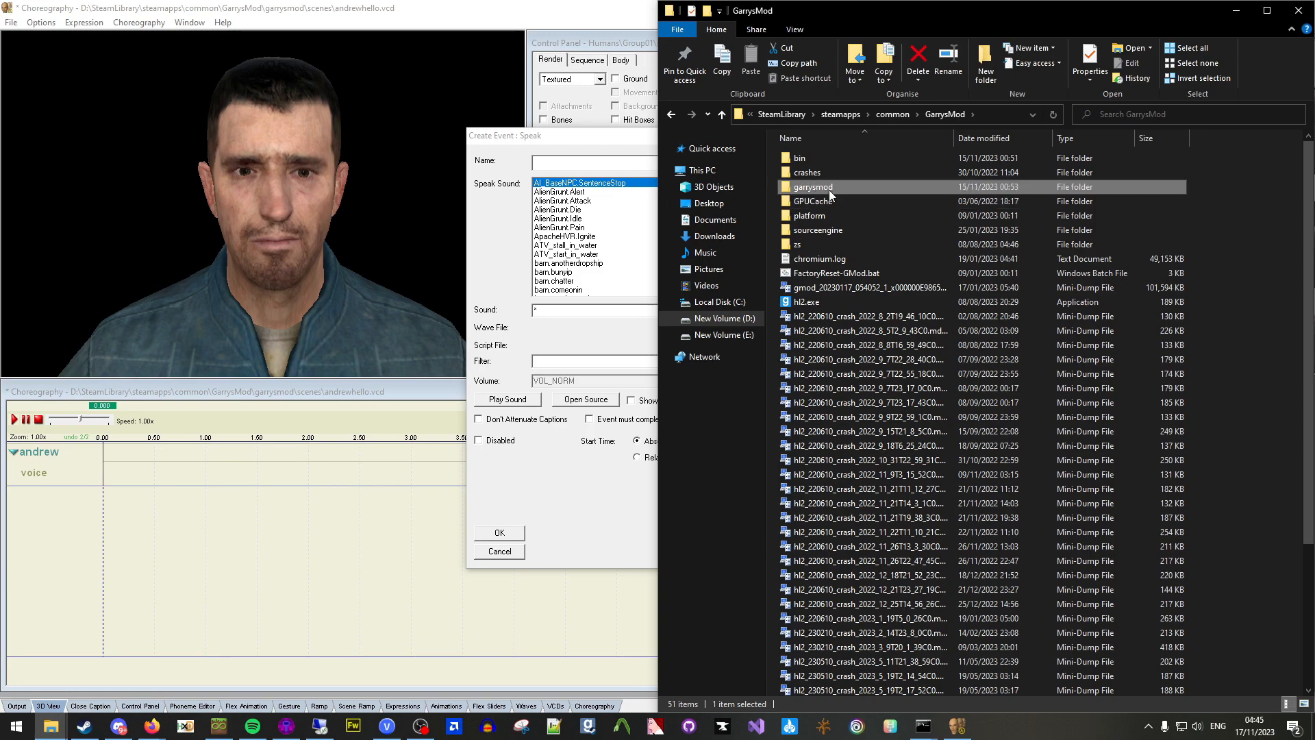
scroll(820, 512, down, 1)
double_click(831, 554)
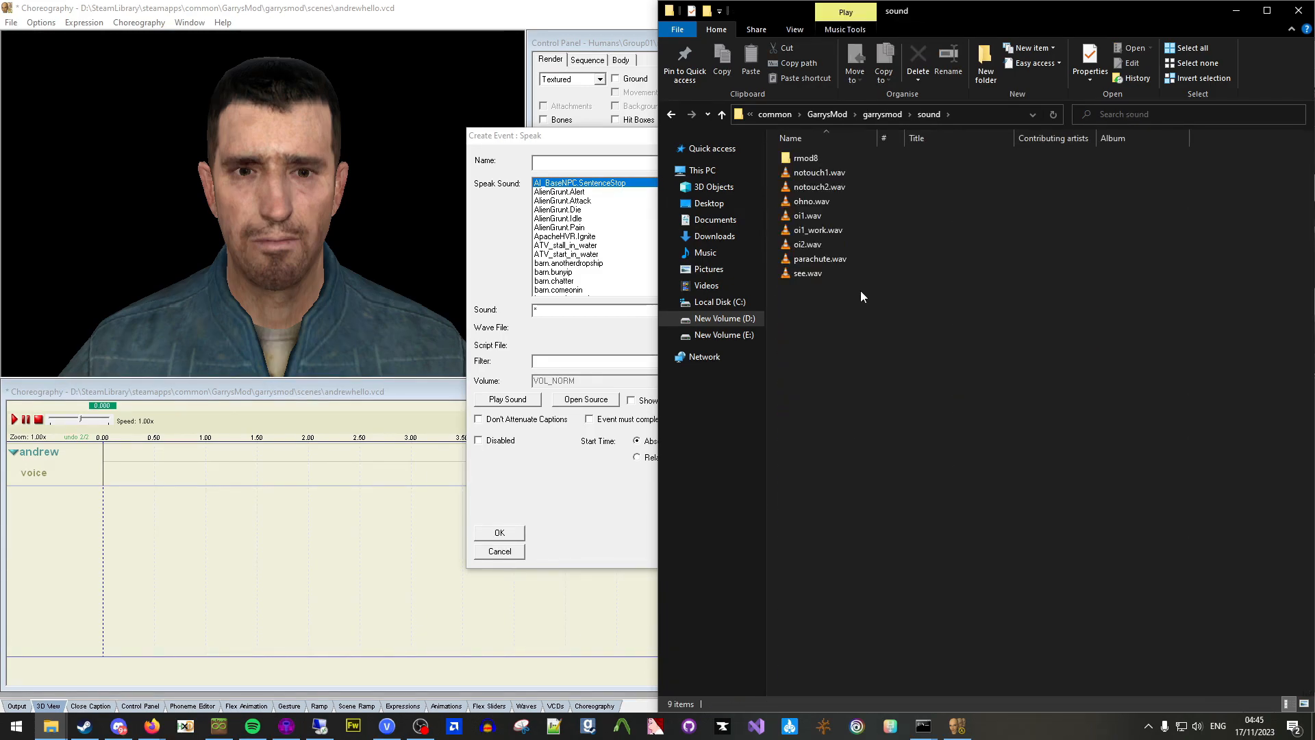
click(832, 160)
double_click(831, 158)
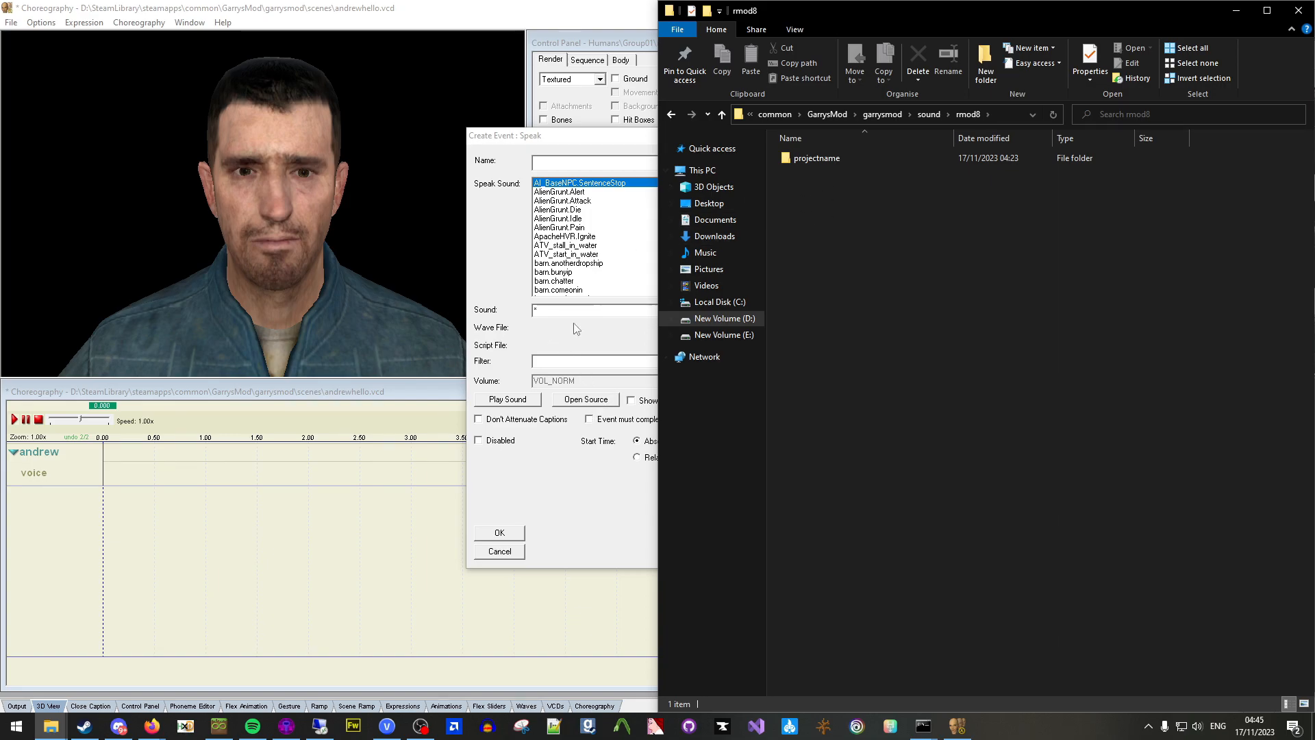
Complete the speak event's Sound path as *rmod8/projectname/testaudio.wav, checking the projectname folder for the file name, and create the event.
click(593, 311)
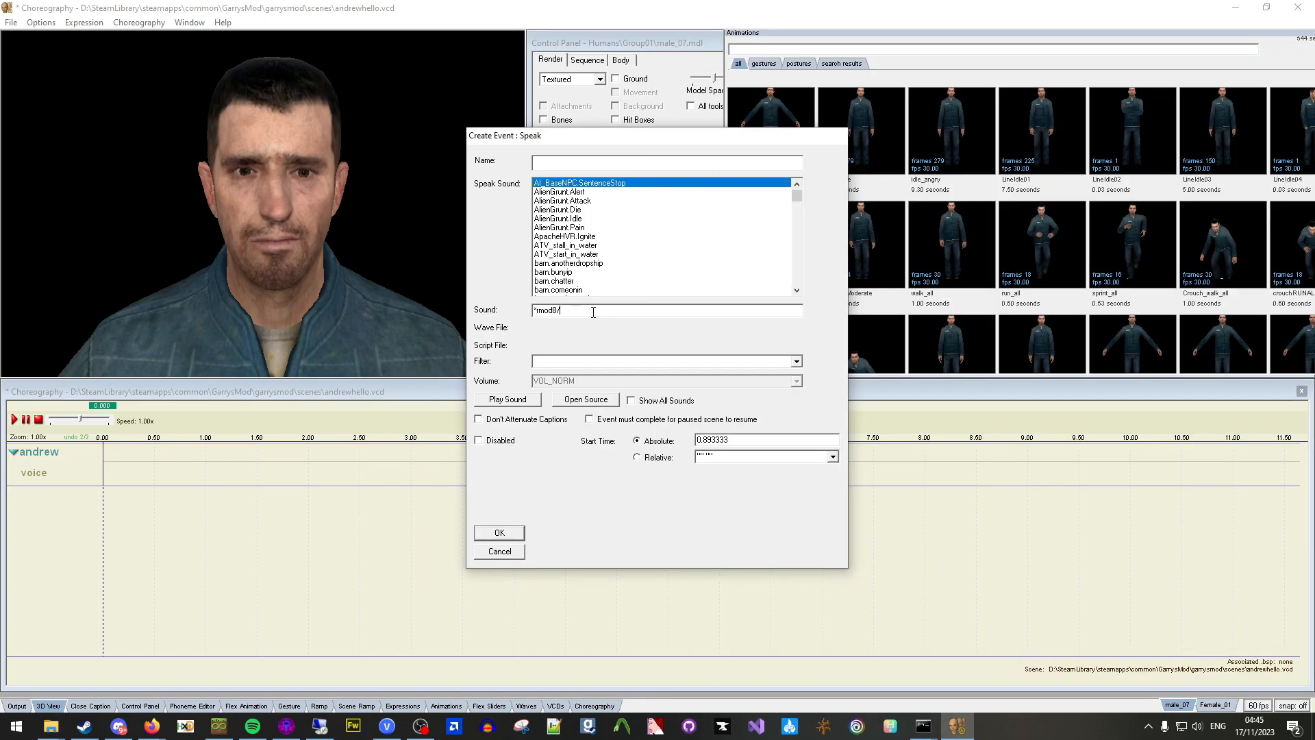
key(BackSpace)
text(jectname/)
key(alt+Tab)
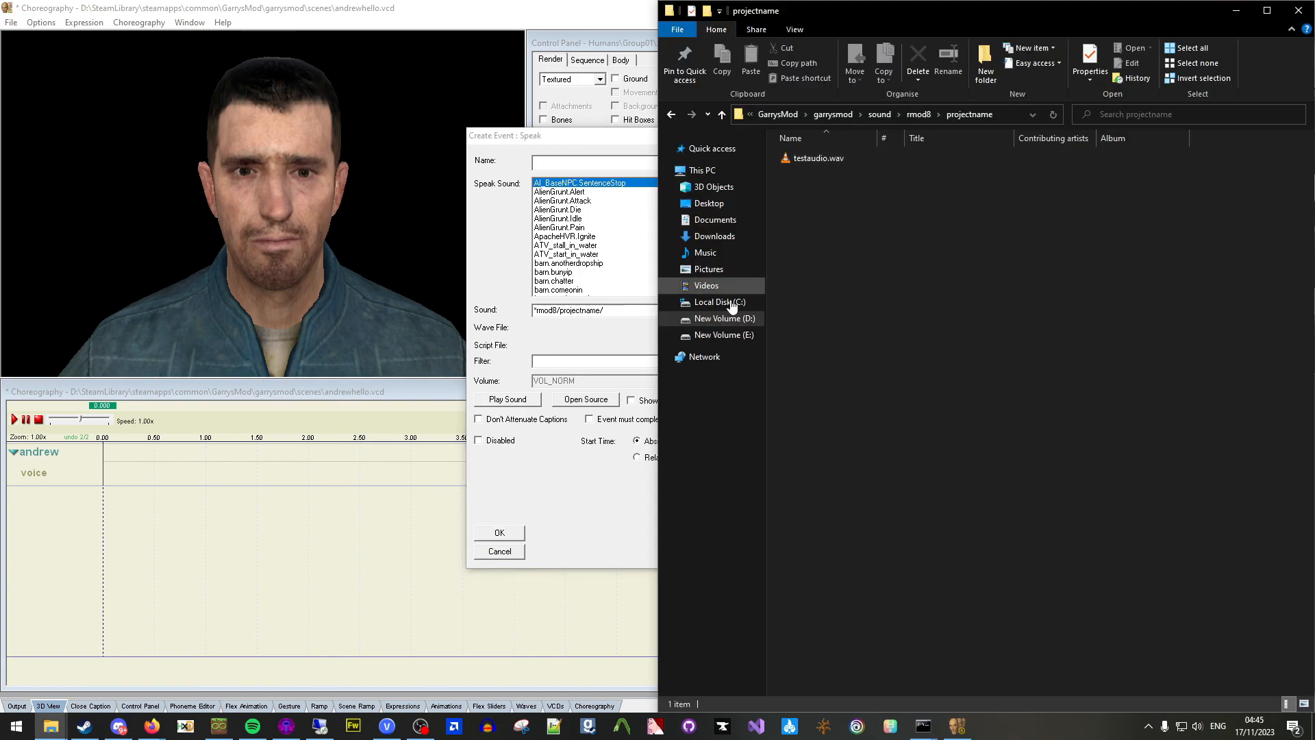
click(648, 310)
text(/testaudio.wav)
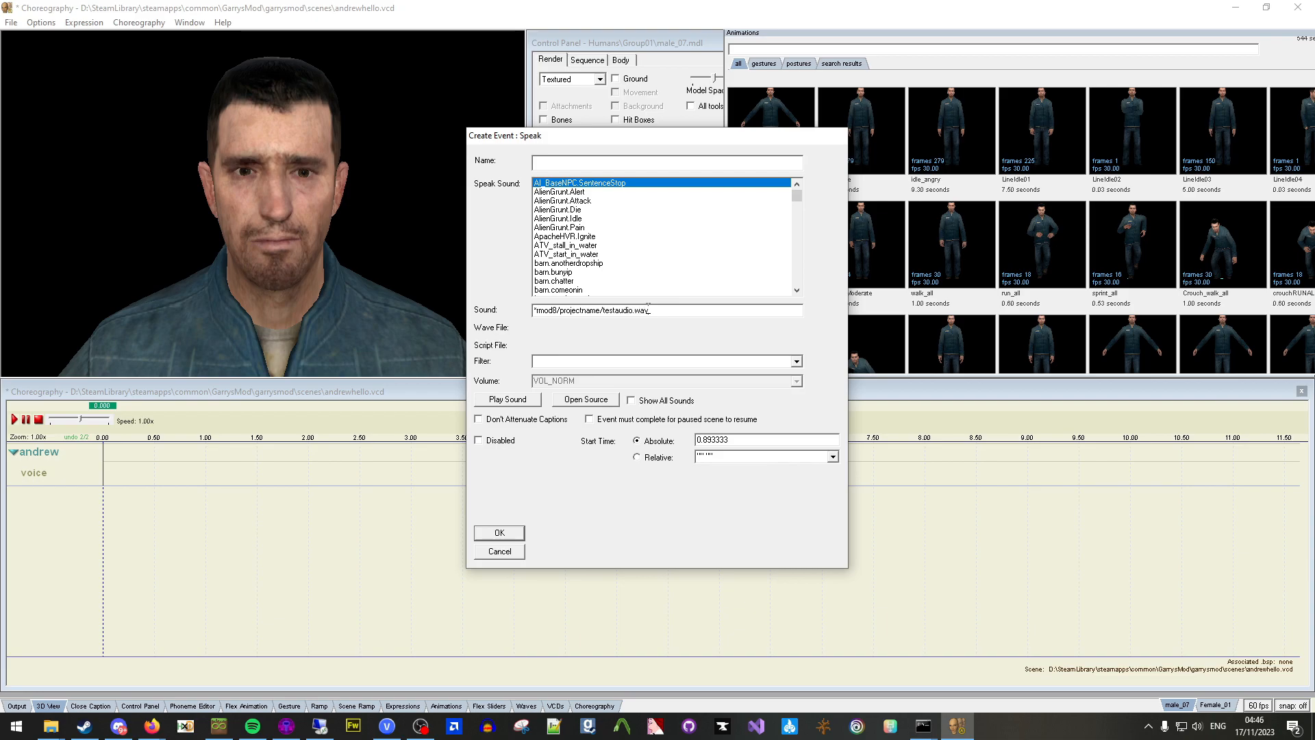
click(497, 533)
Move the testaudio.wav speak event to the start of the timeline and play the scene from 0.
click(213, 468)
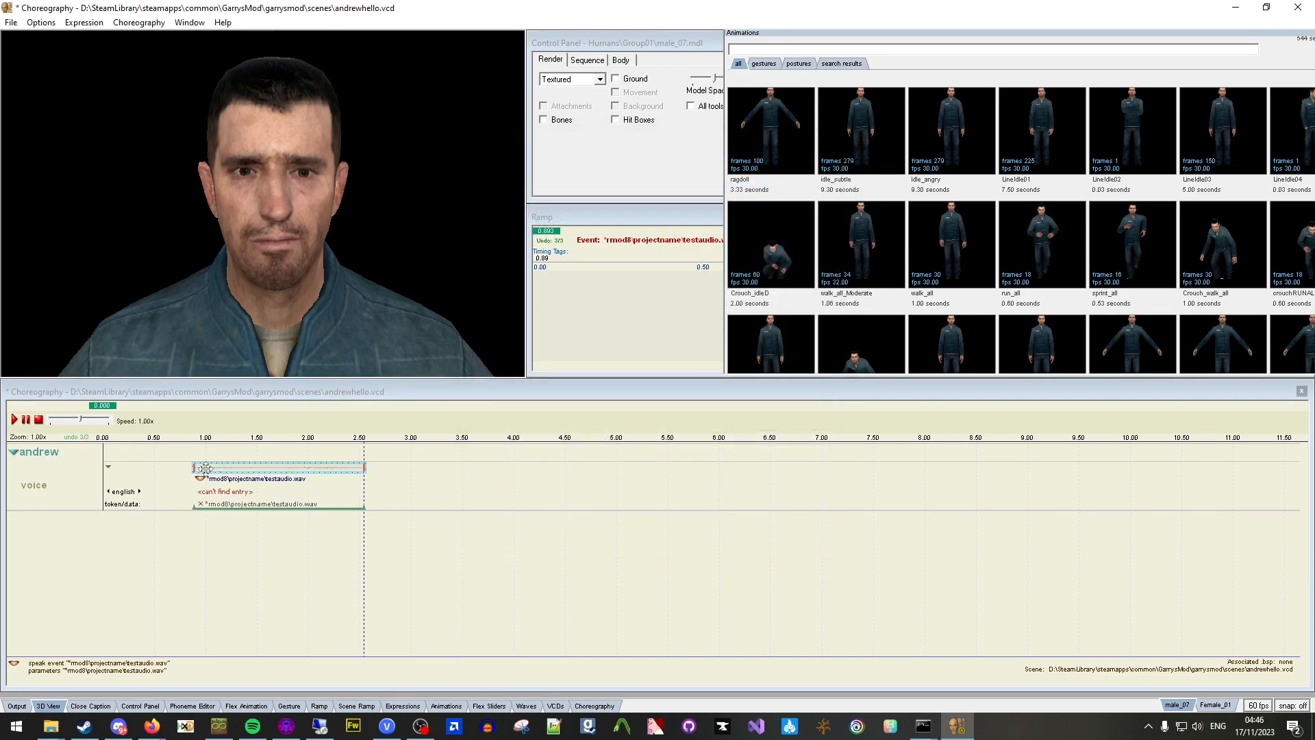
drag(206, 468, 117, 468)
drag(123, 406, 103, 405)
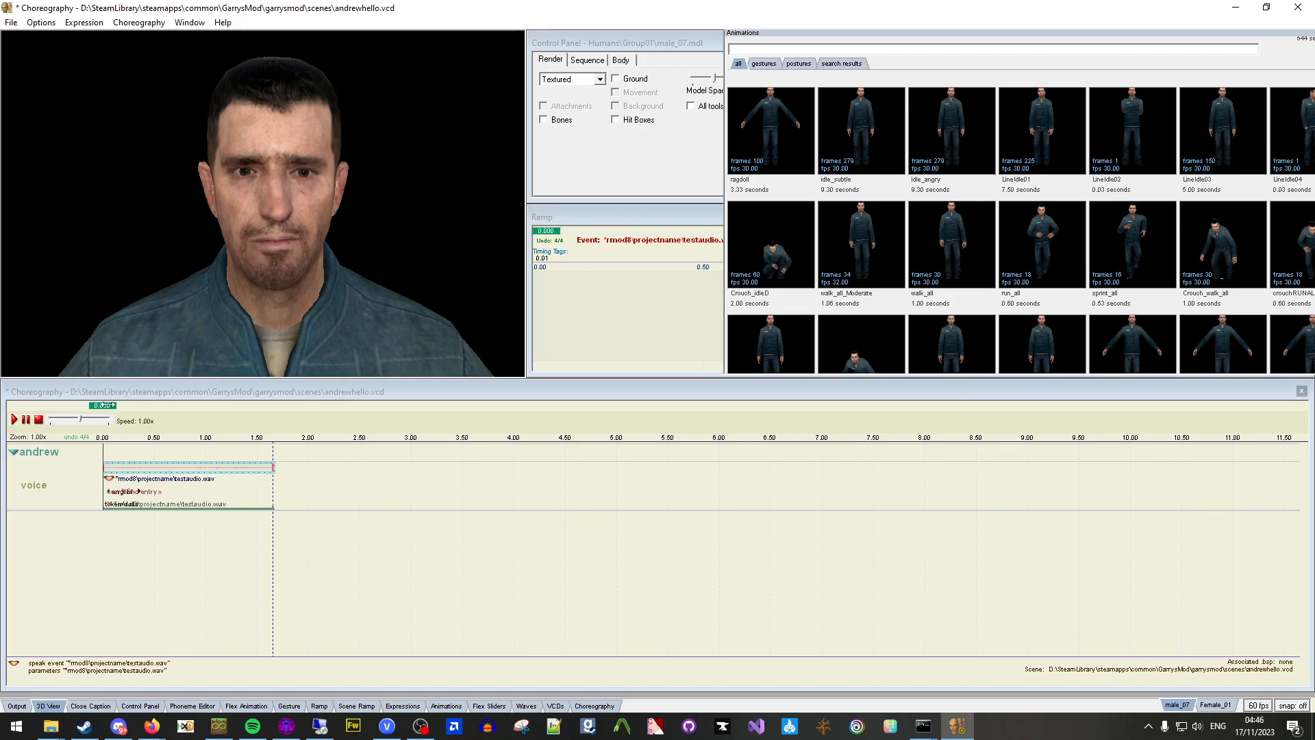
click(16, 420)
Save the choreography scene and play it again.
click(140, 22)
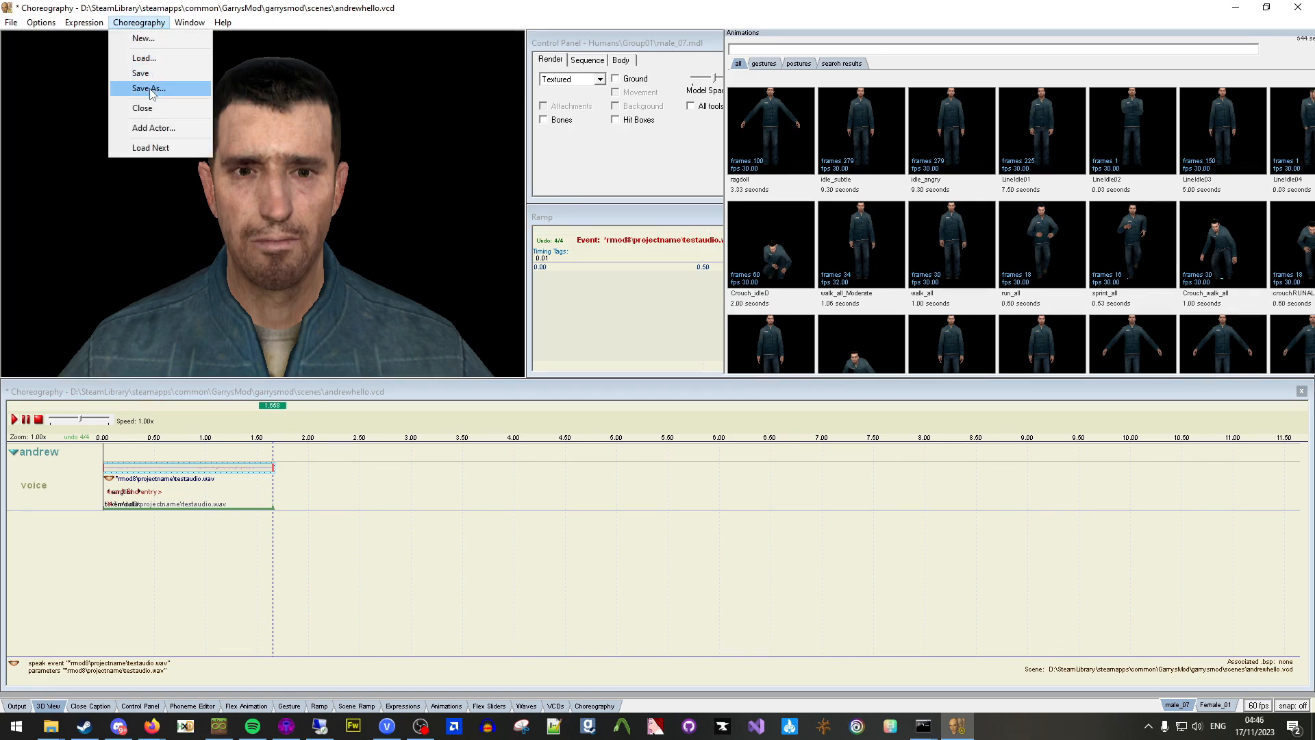
click(148, 75)
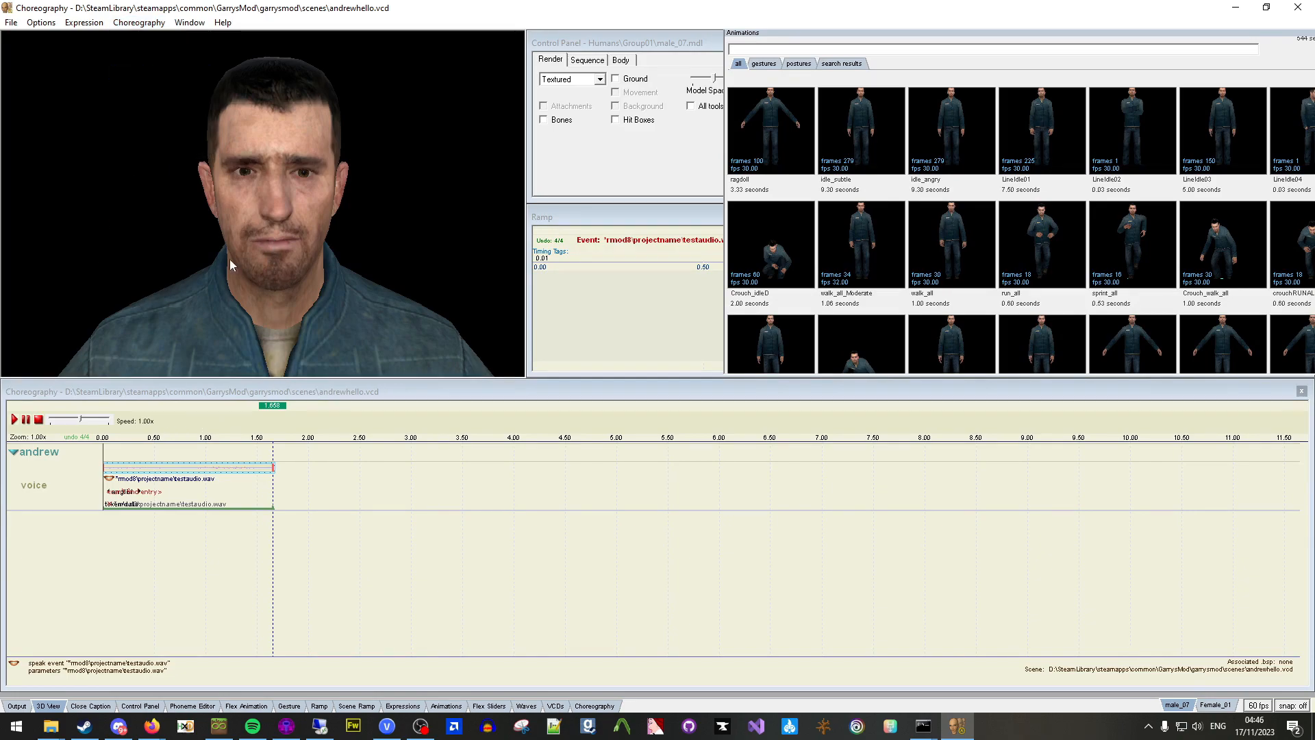
click(15, 419)
Show the Phoneme Editor beside the 3D view and load testaudio.wav from sound/rmod8/projectname.
right_click(206, 705)
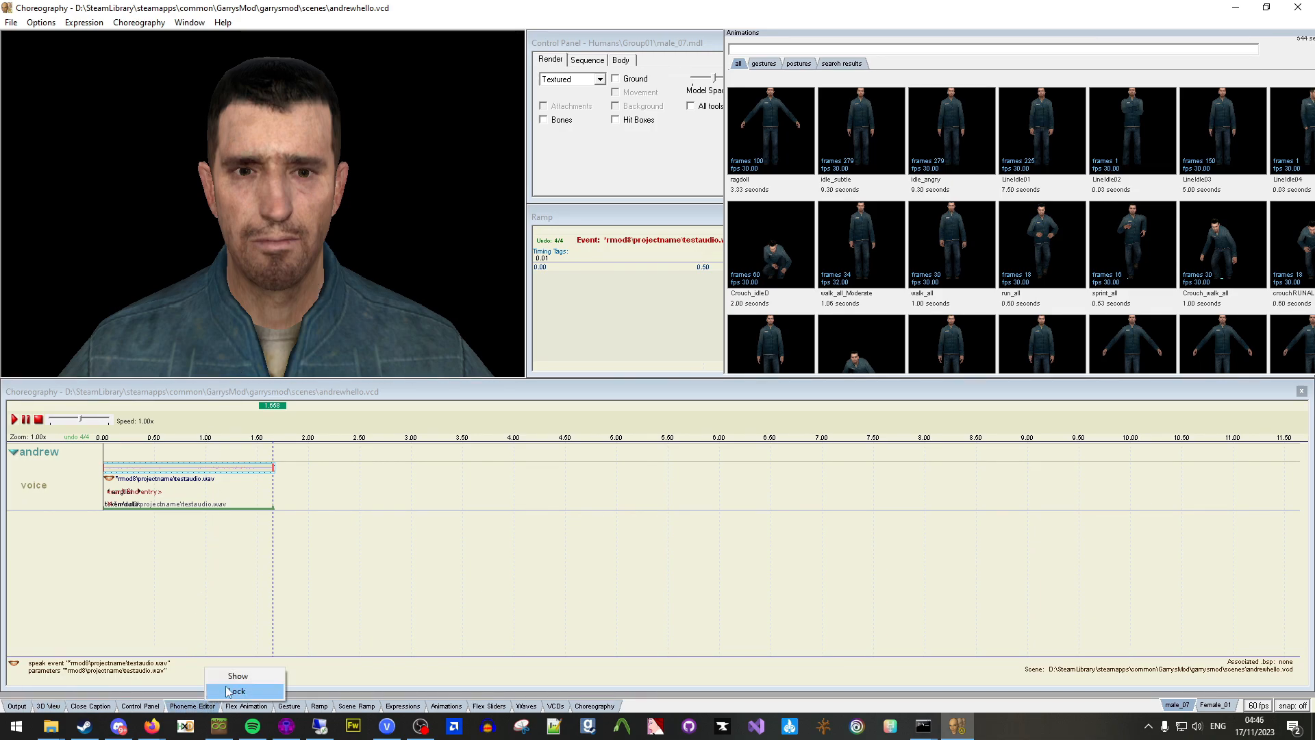
click(236, 676)
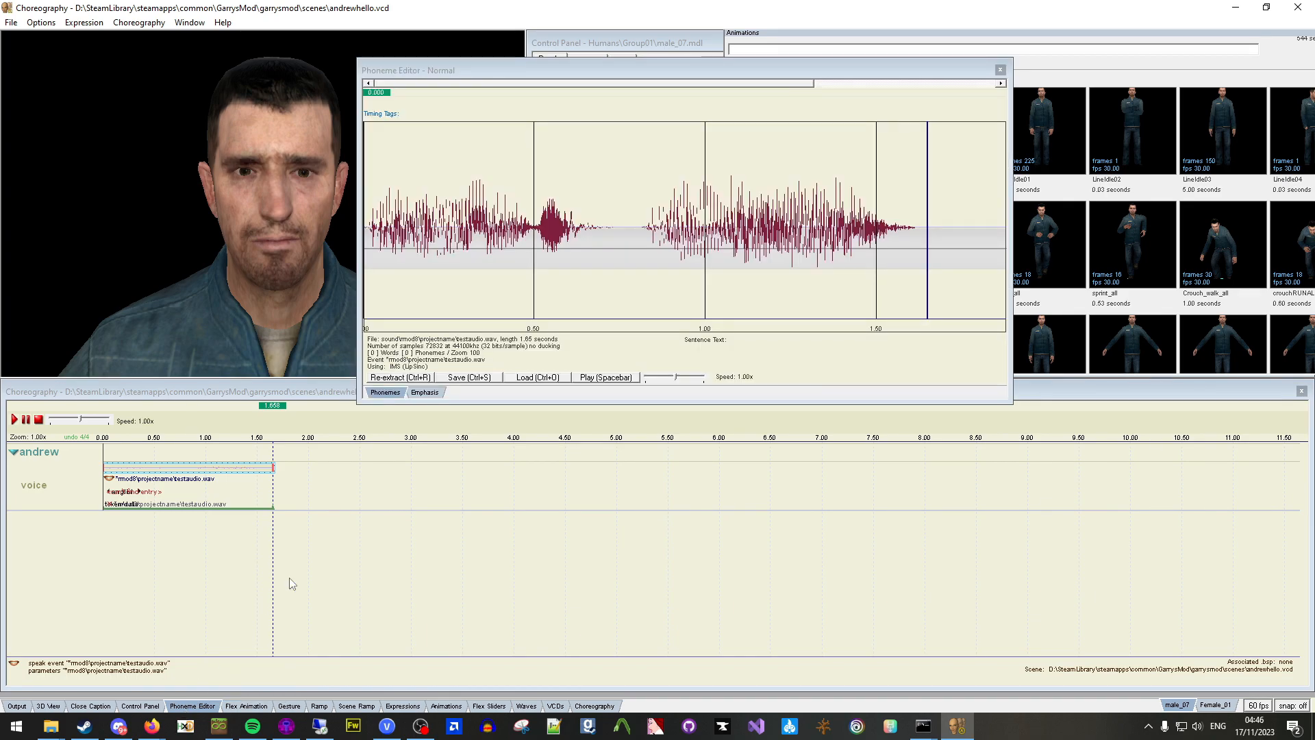
drag(583, 73, 746, 46)
click(697, 350)
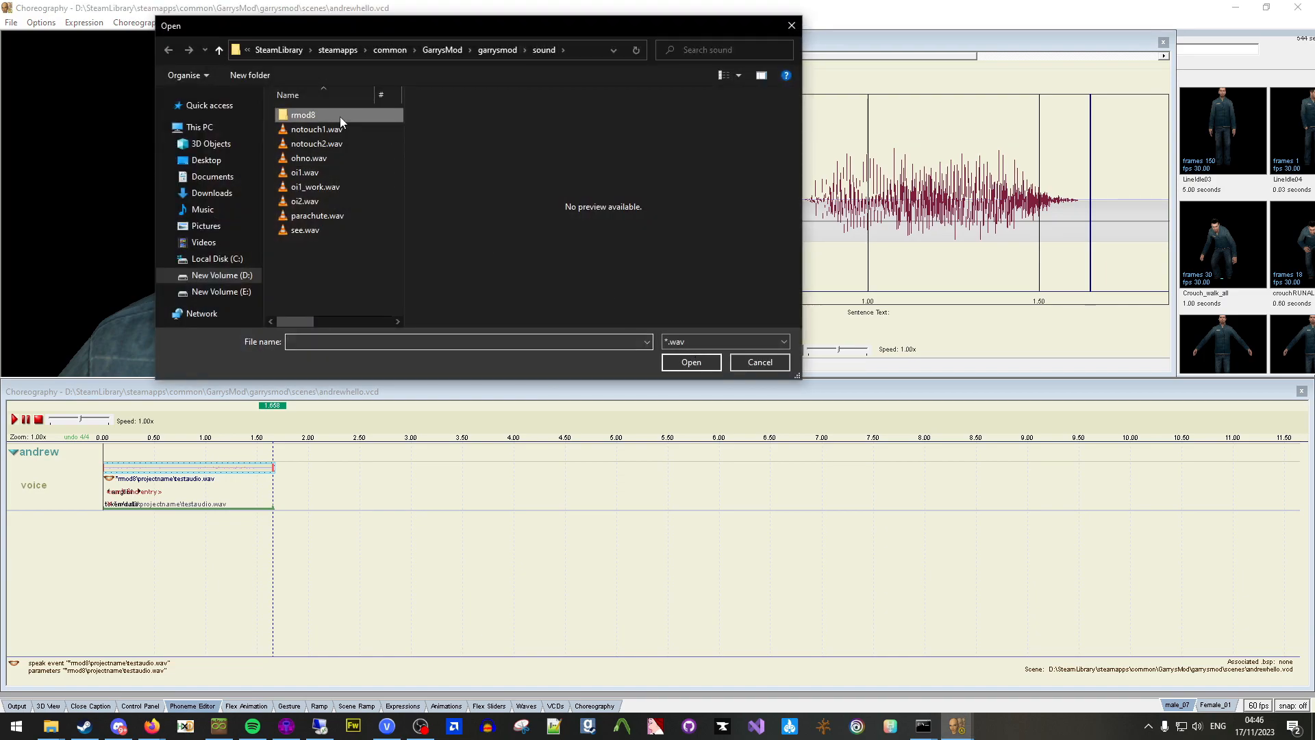
double_click(340, 117)
double_click(340, 116)
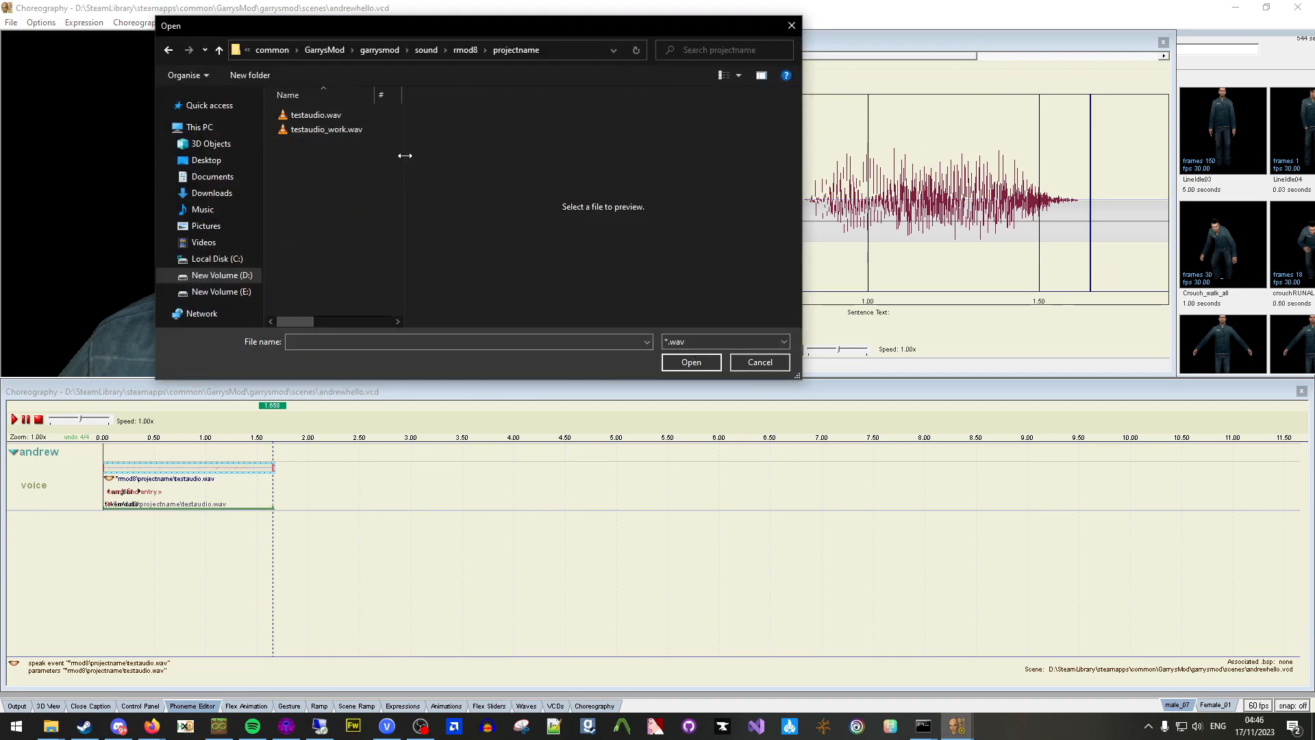
click(373, 134)
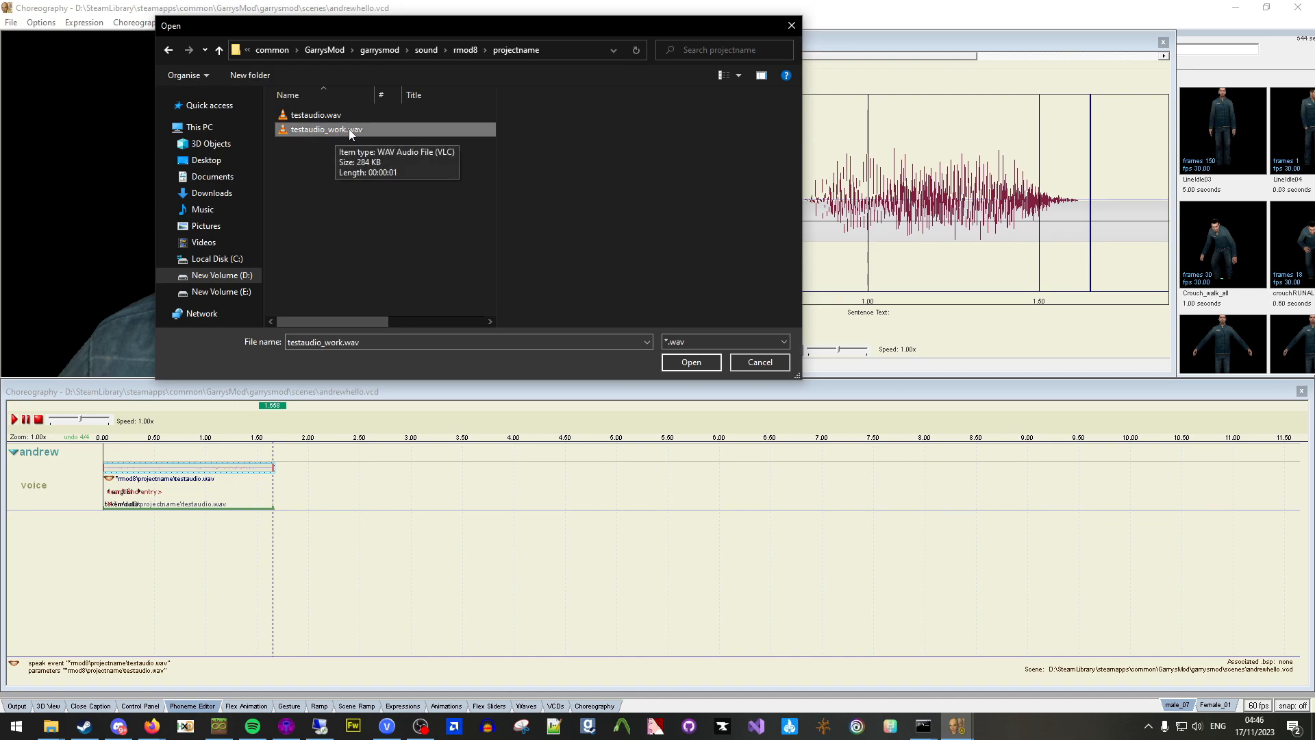
click(334, 118)
double_click(332, 117)
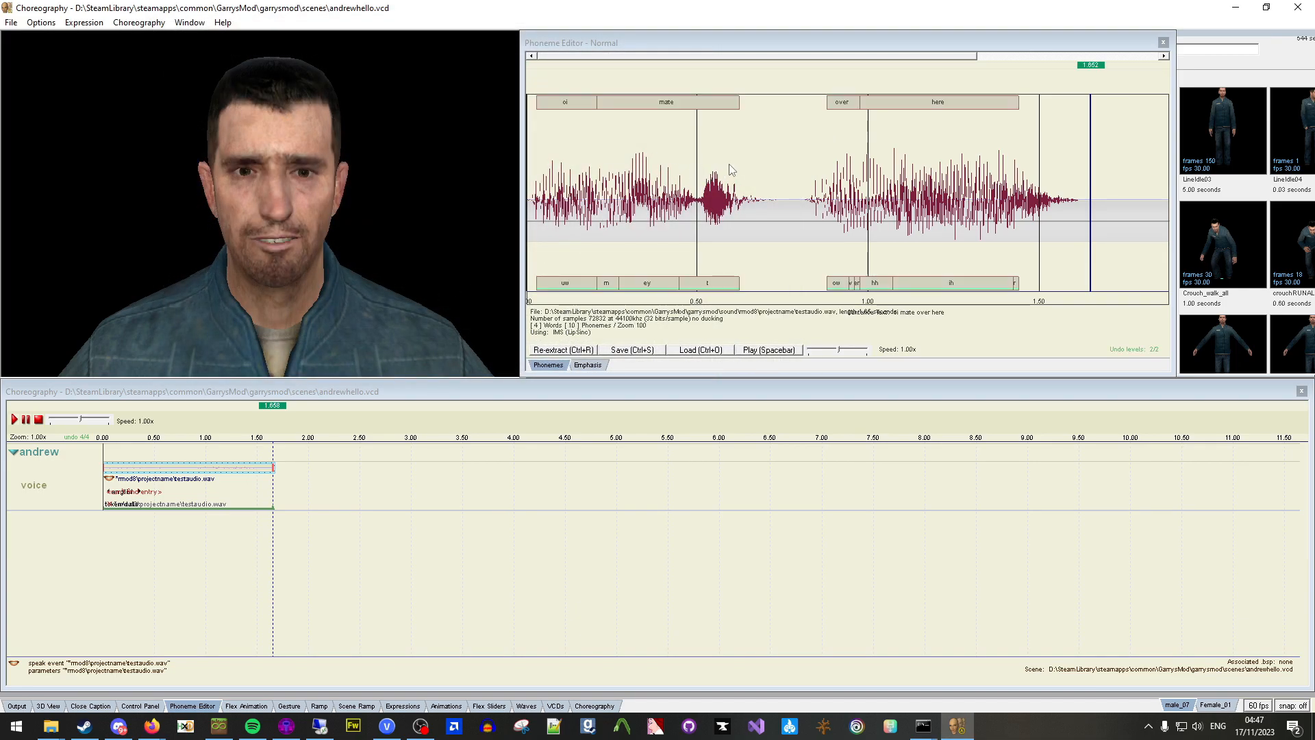
Extract the phonemes of testaudio.wav using the sentence "oi mate over here" and play the audio.
right_click(729, 166)
mouse_move(852, 317)
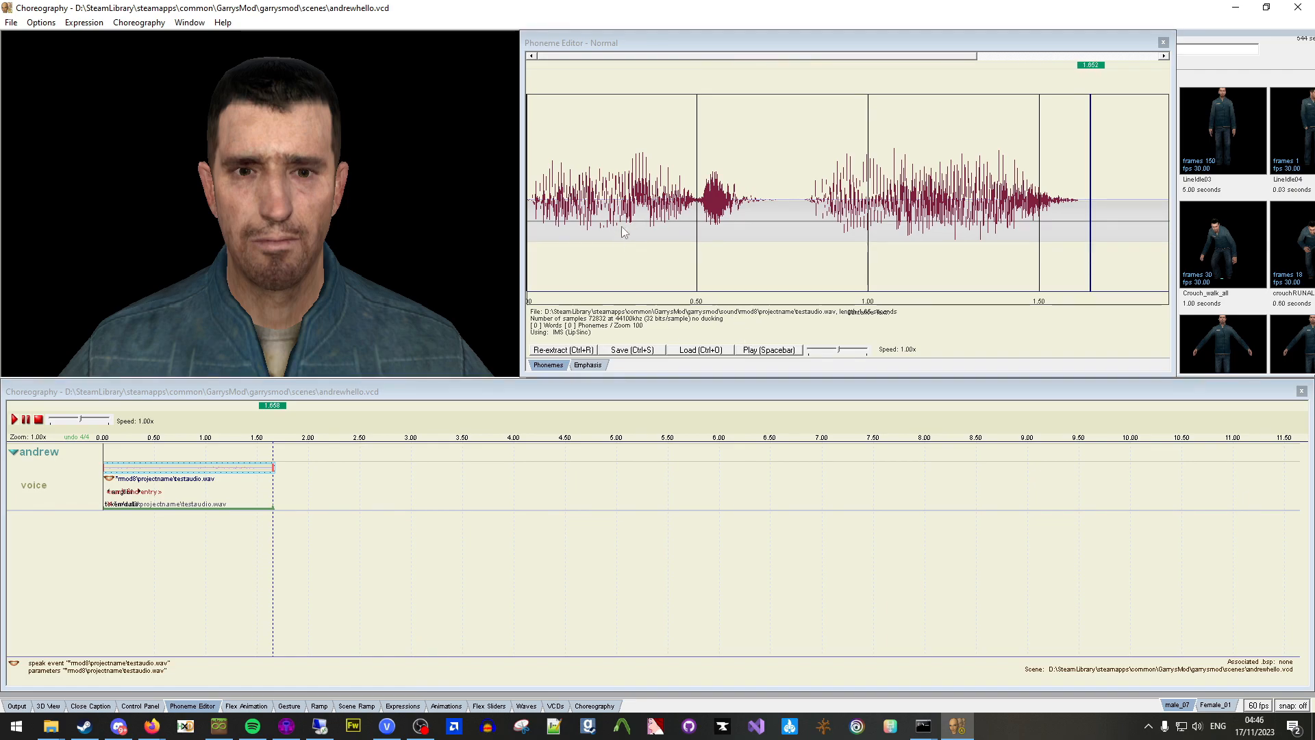
click(581, 349)
text(oi ma)
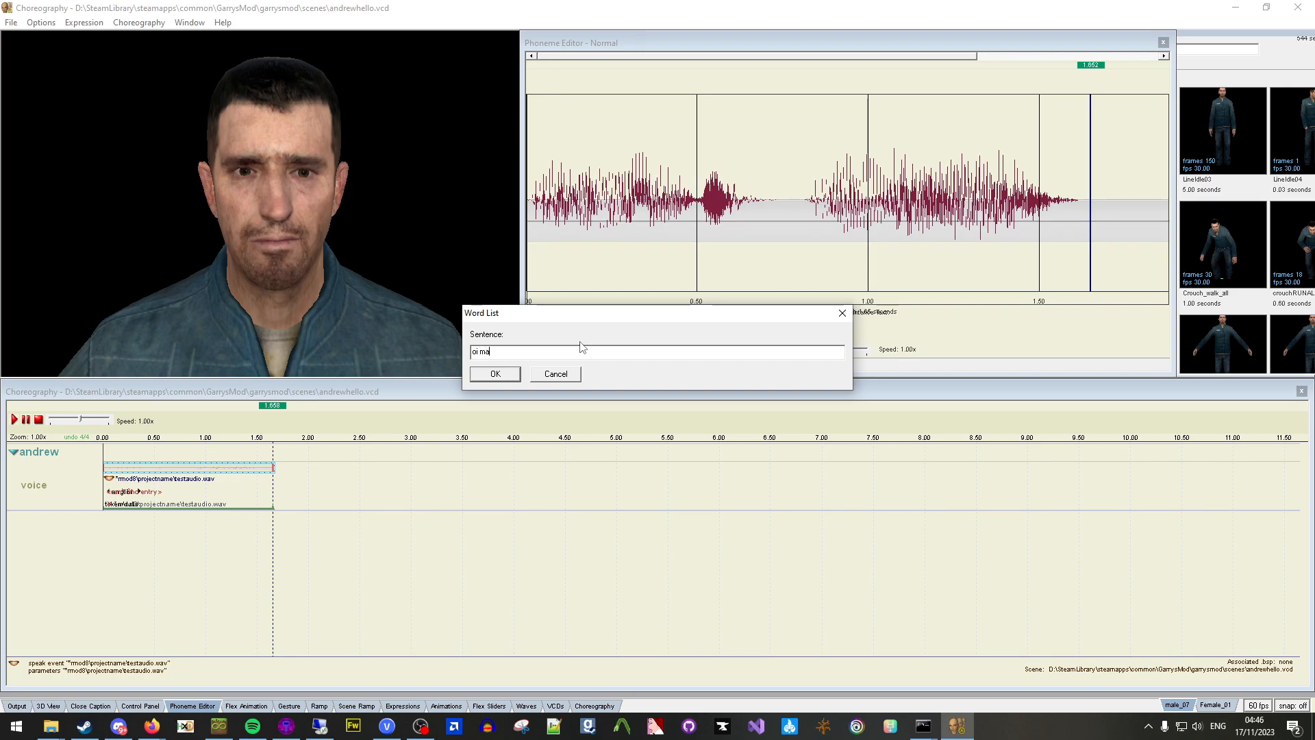
text(te over here)
key(Return)
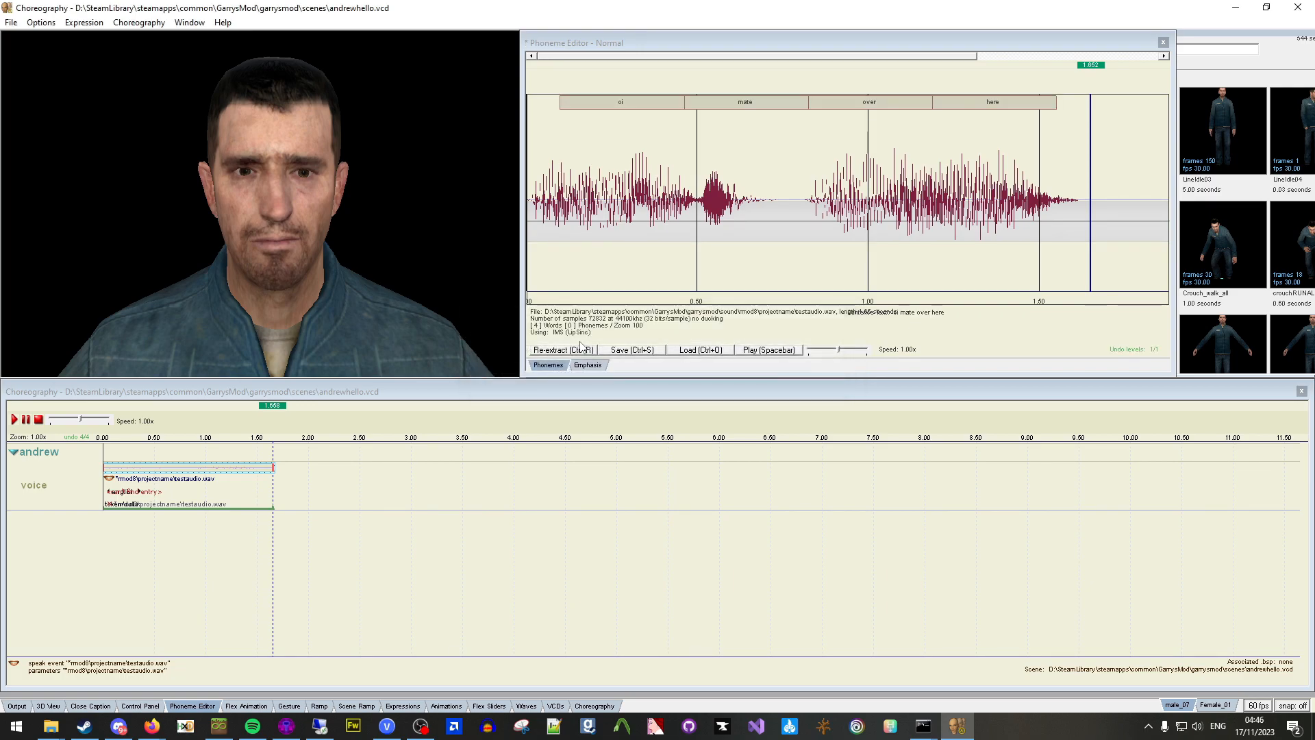
click(775, 350)
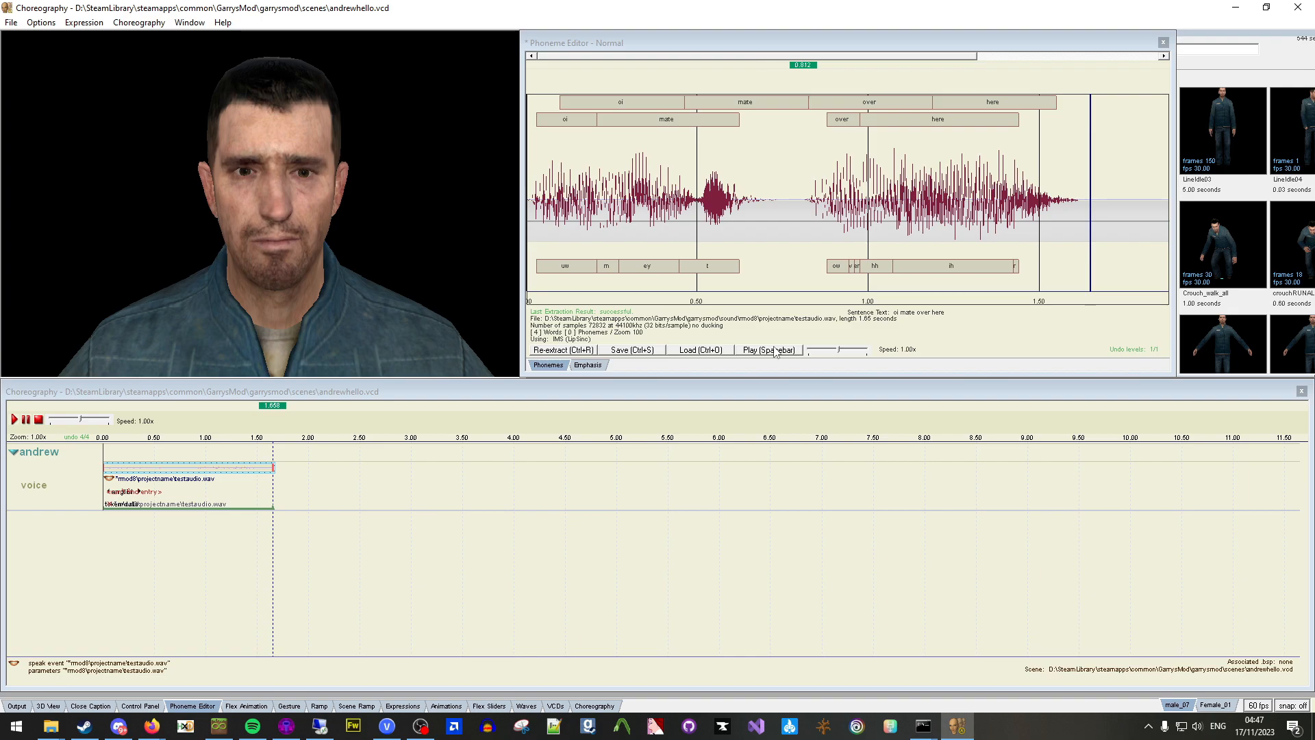
Commit the phoneme extraction and preview the lip sync on the model.
right_click(773, 268)
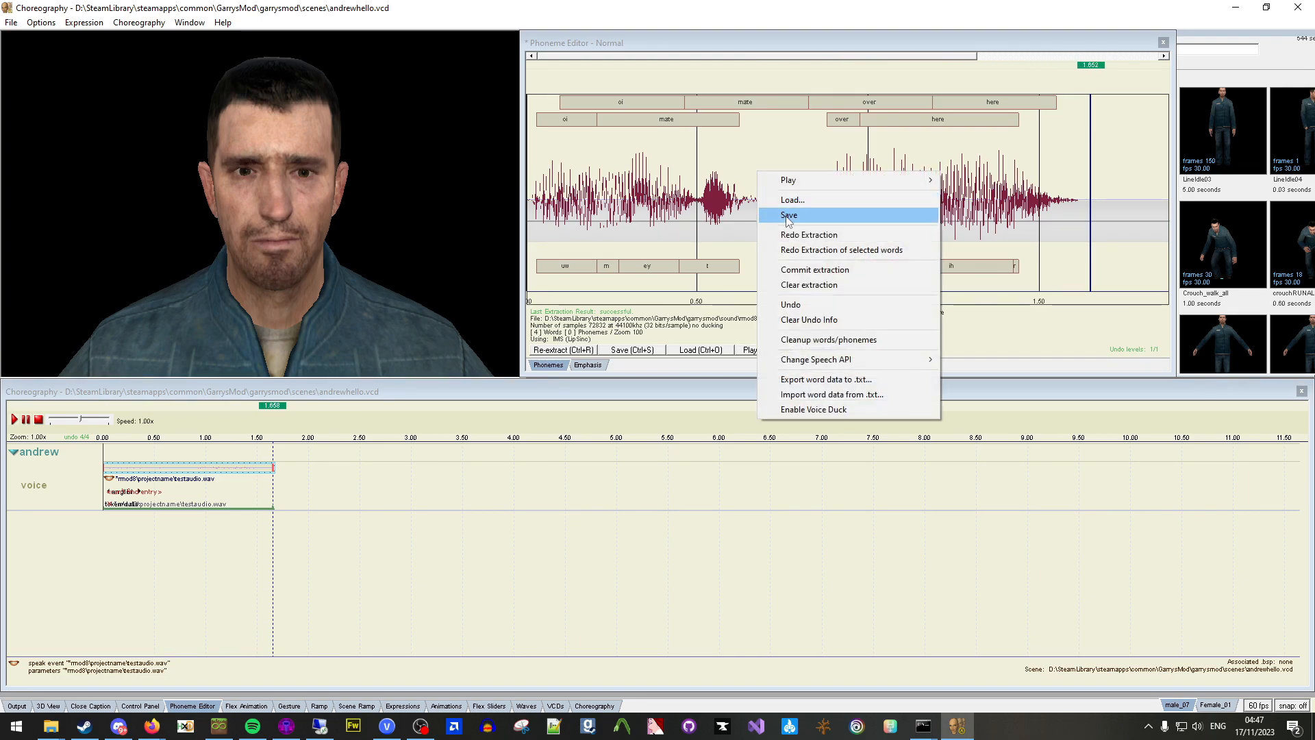
click(809, 269)
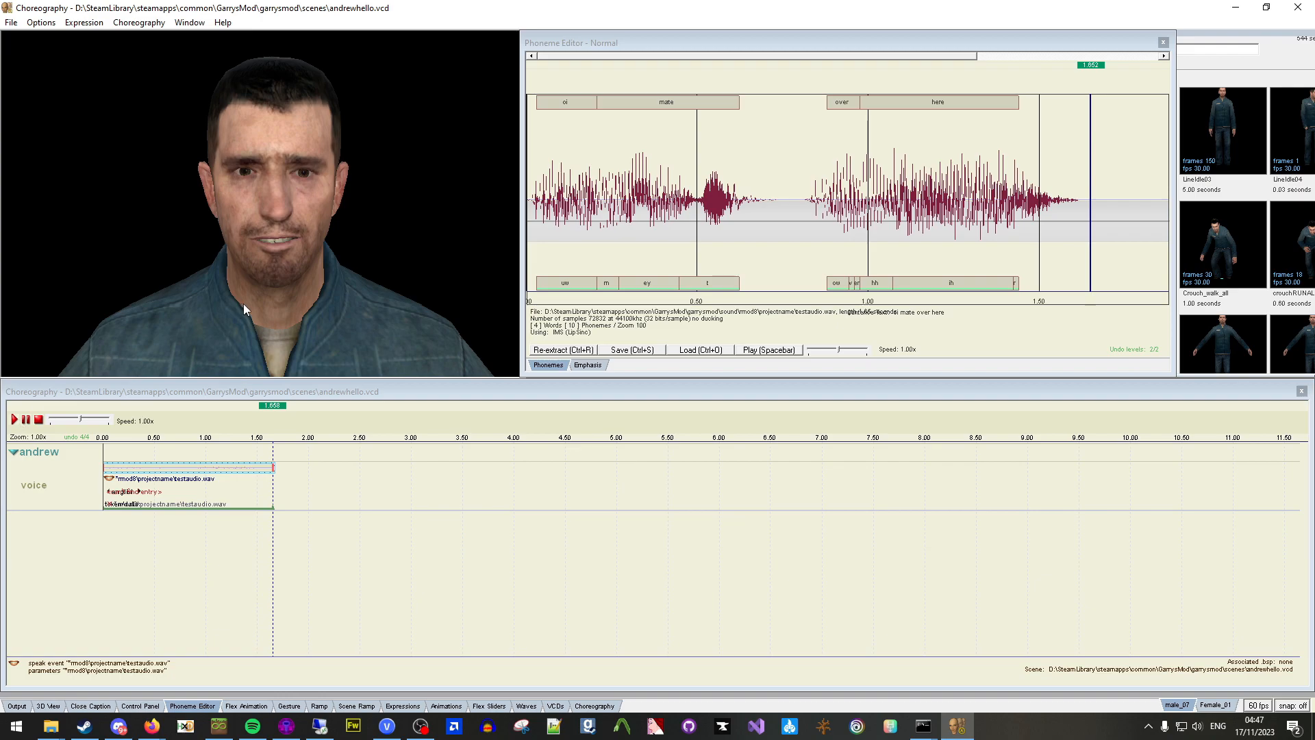
key(space)
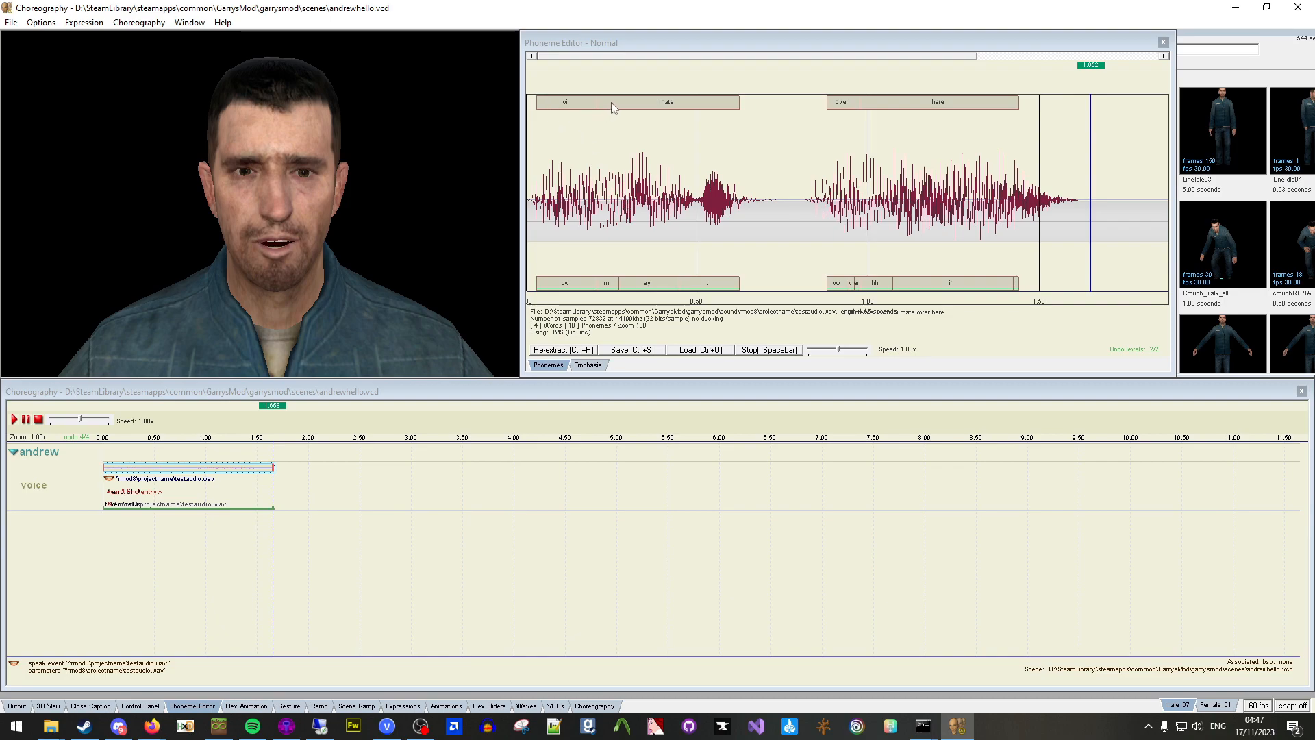
Retime the words over and here to fit the waveform, starting over at about 0.87 s and ending it at about 1.13 s.
mouse_move(1046, 71)
mouse_down()
mouse_move(534, 84)
mouse_move(918, 92)
mouse_up()
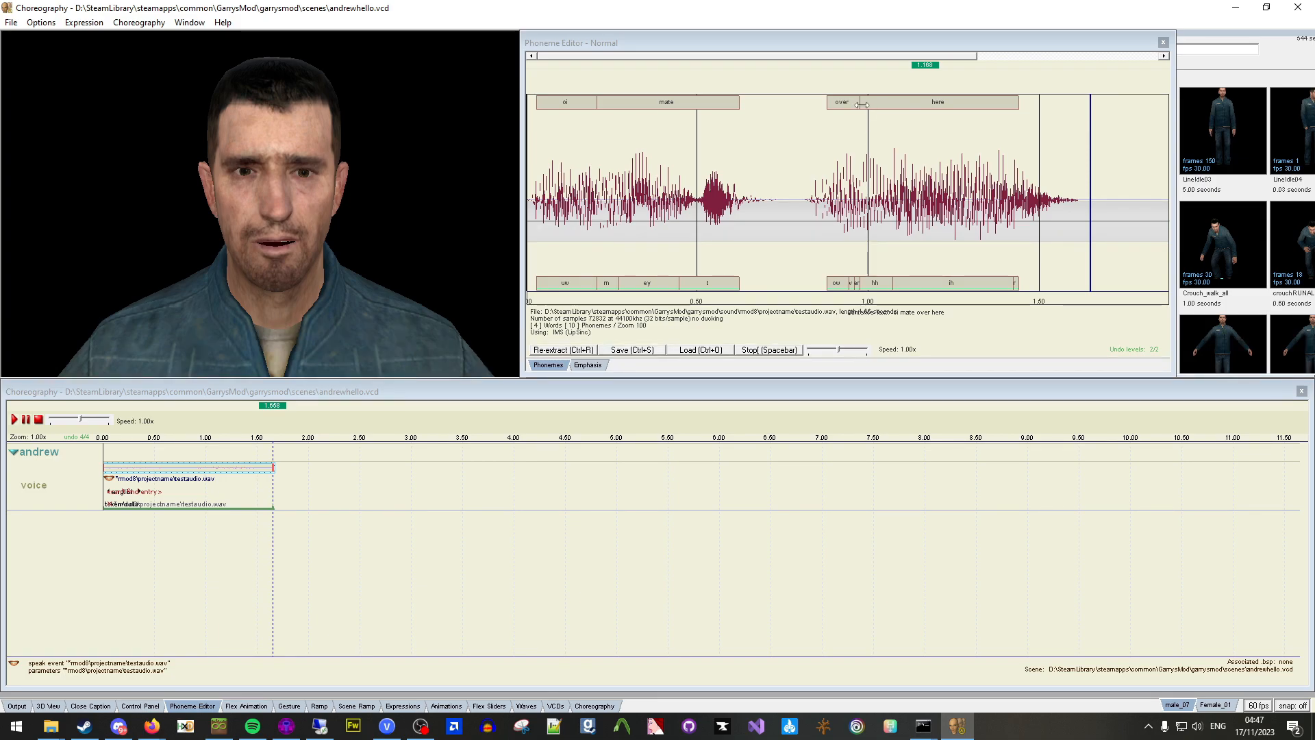
mouse_move(907, 102)
mouse_down()
mouse_move(904, 66)
mouse_move(1021, 66)
mouse_up()
drag(1019, 282, 1034, 283)
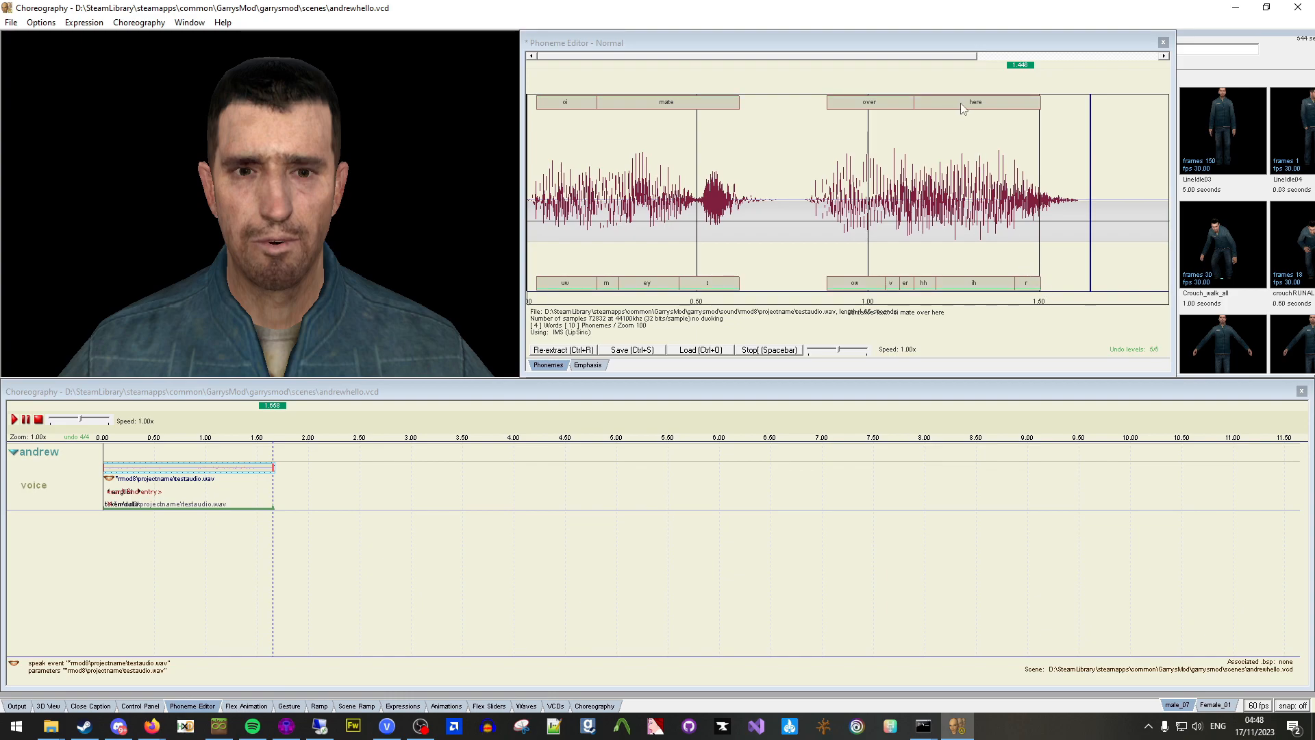
click(871, 101)
drag(859, 102, 868, 102)
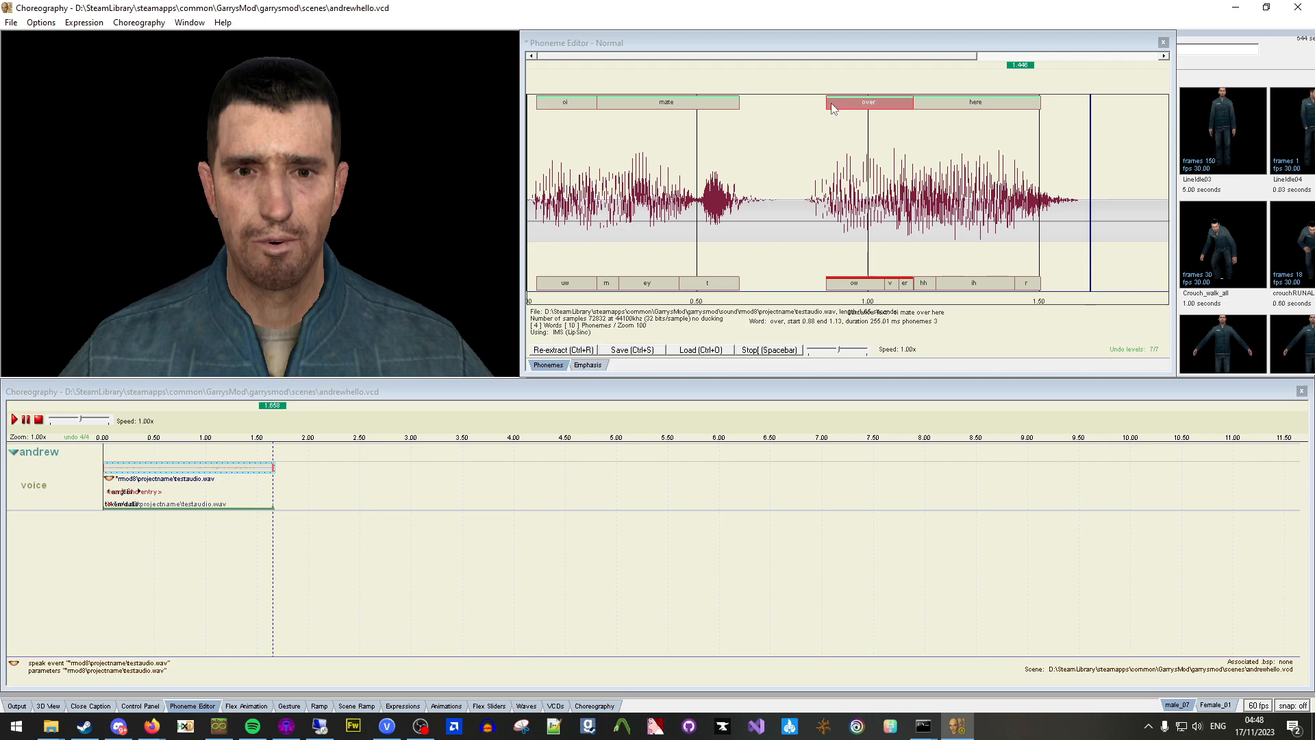
drag(827, 103, 824, 103)
drag(947, 165, 1083, 193)
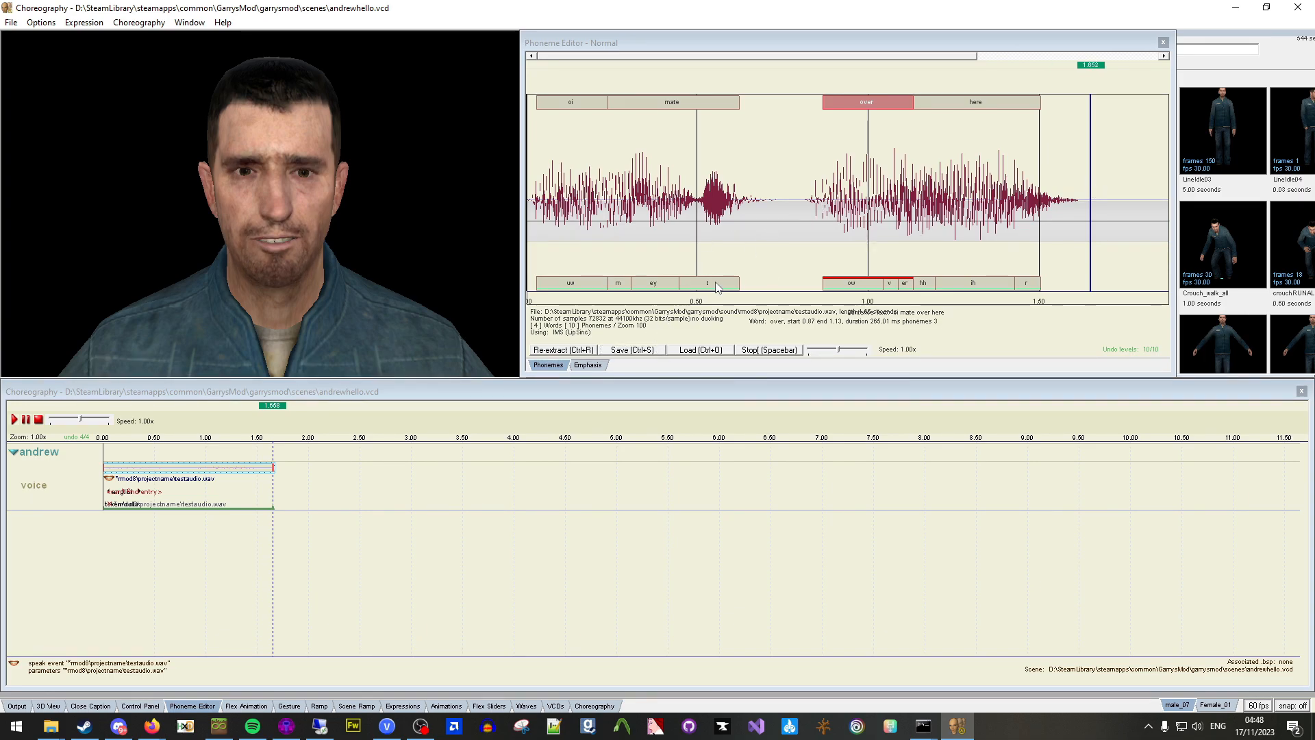
Shape the emphasis curve over "oi mate" with peaks at the start of oi and the end of mate, dipping to the baseline after each.
click(594, 365)
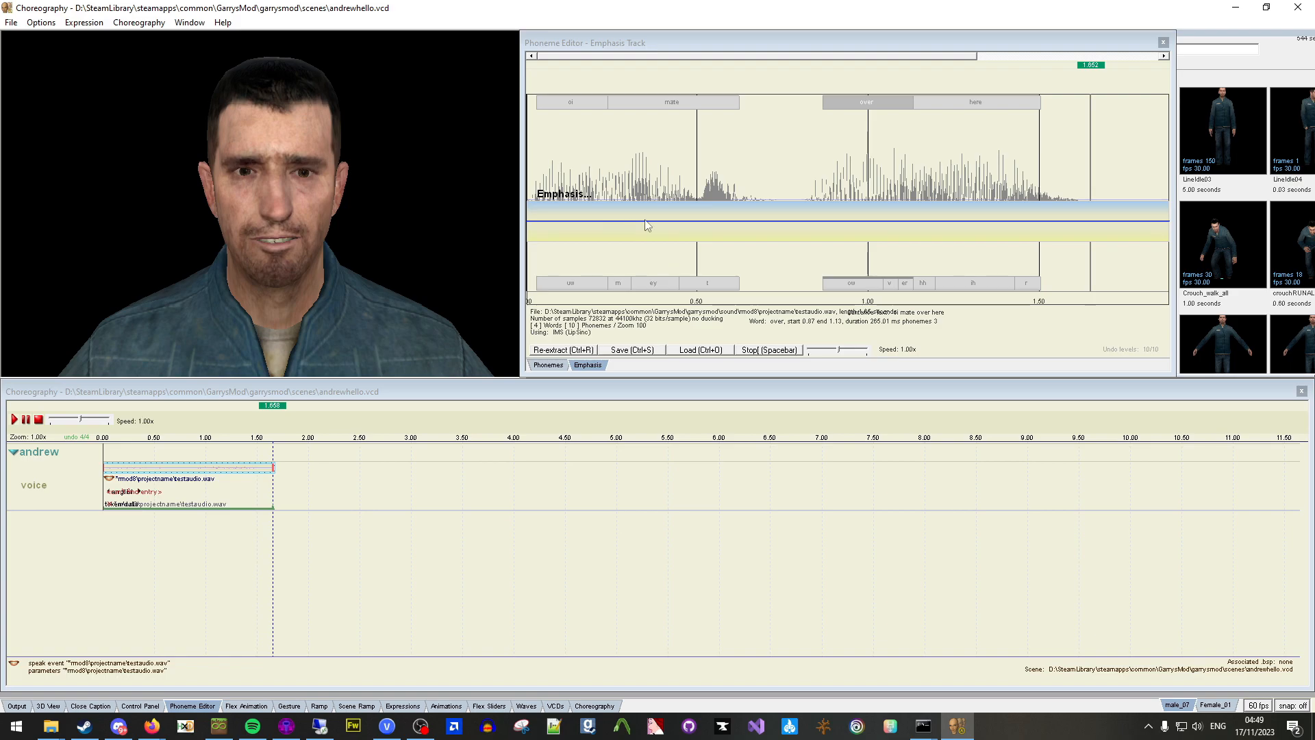
click(536, 221)
drag(536, 219, 546, 205)
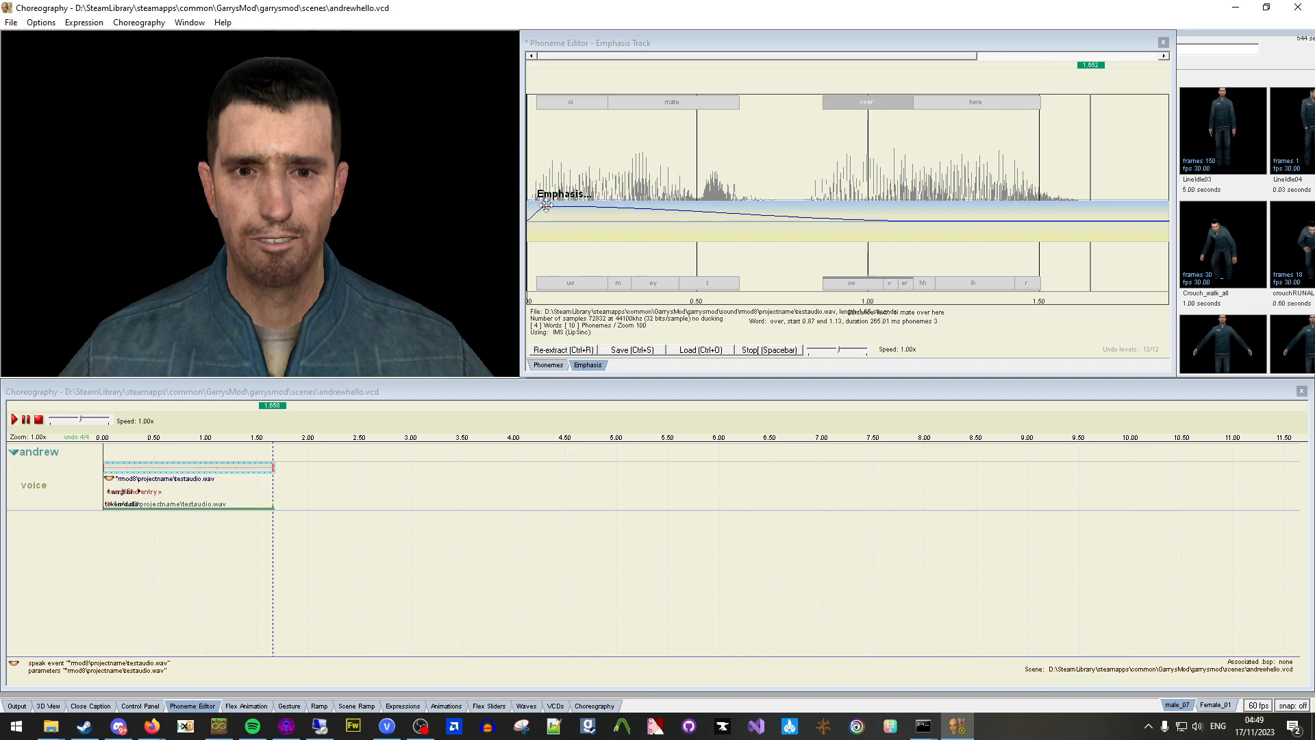
click(632, 209)
drag(633, 209, 712, 212)
click(711, 222)
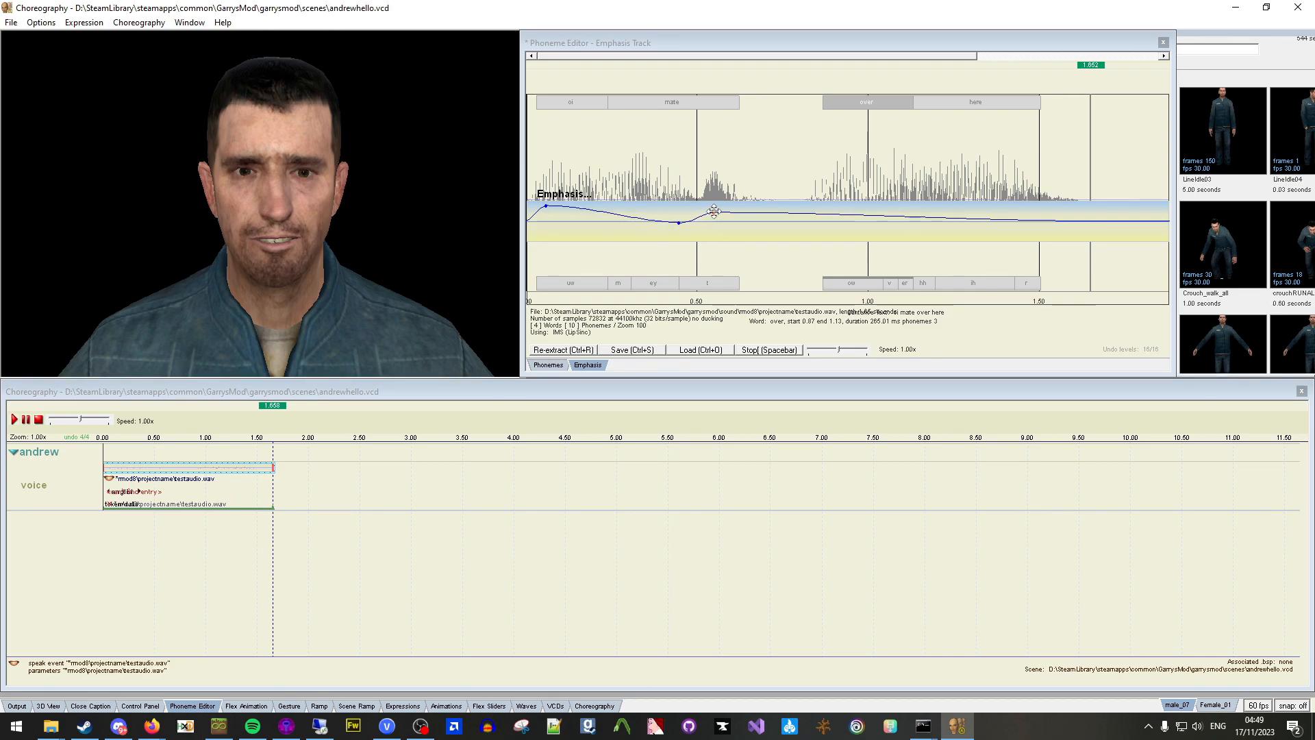
click(740, 214)
drag(742, 215, 743, 224)
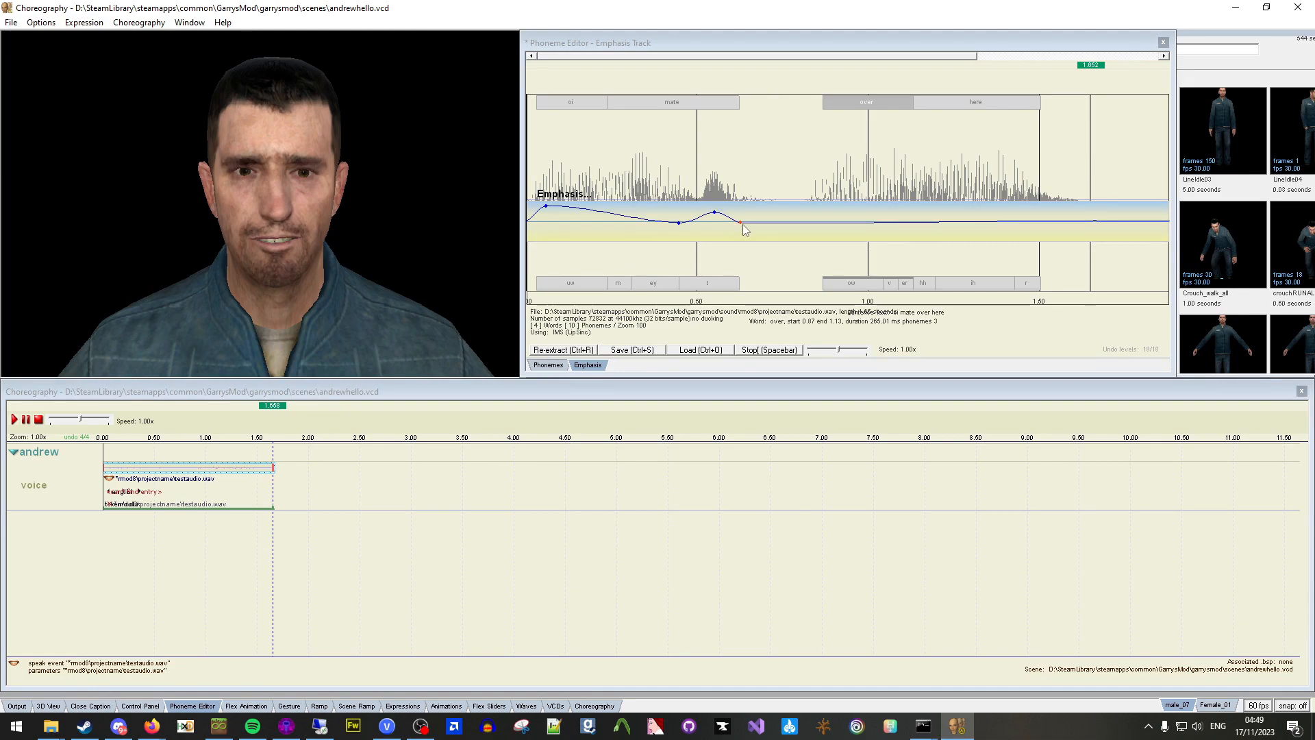
Raise the emphasis curve across the word over, return it to the baseline during here, and save the phoneme data after a preview.
click(810, 222)
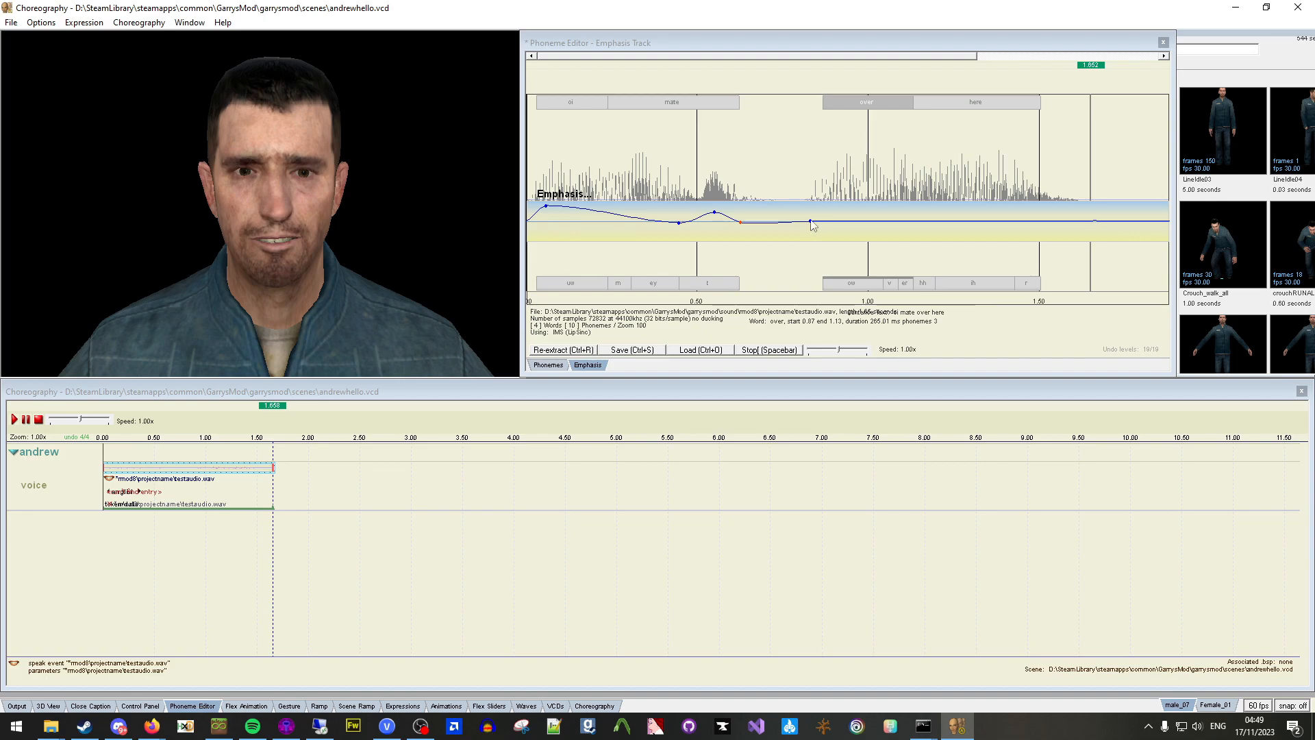
mouse_move(811, 221)
mouse_down()
mouse_move(830, 208)
mouse_move(799, 219)
mouse_up()
ctrl+click(799, 214)
ctrl+click(900, 209)
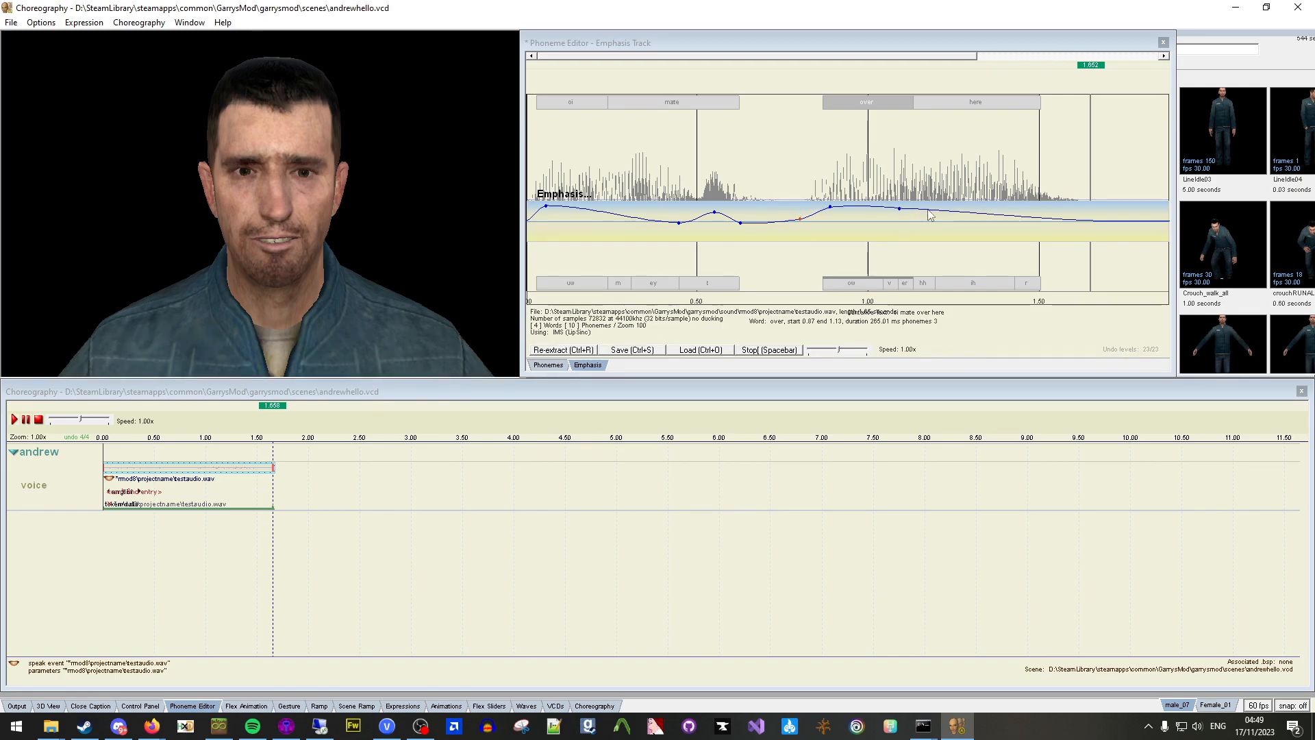
drag(928, 209, 942, 222)
click(775, 350)
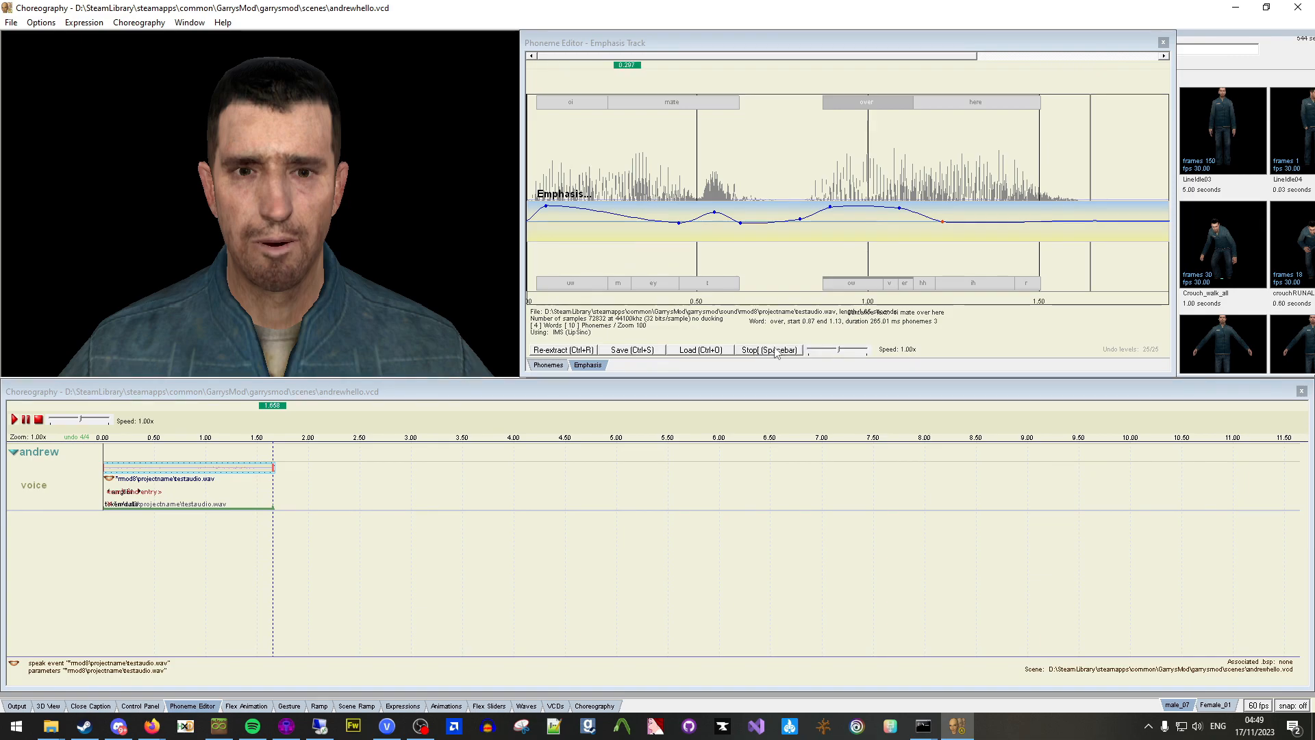
click(631, 350)
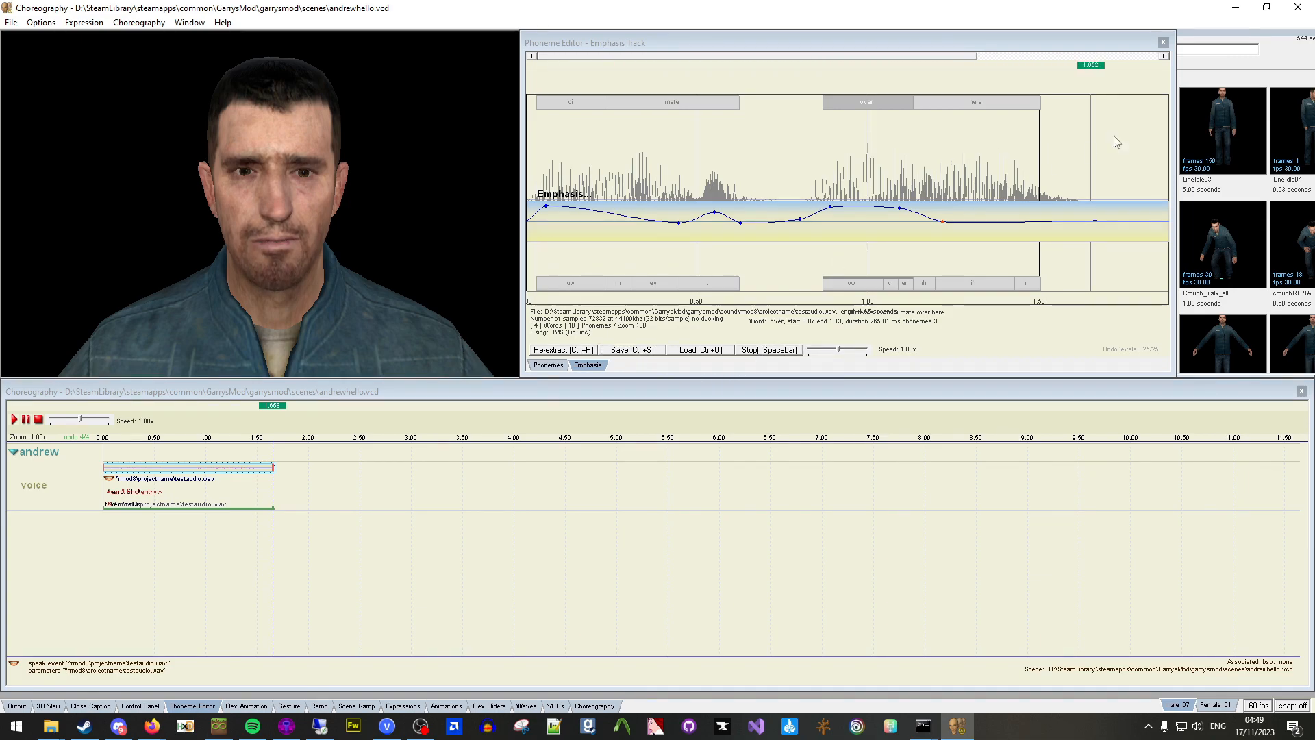
Close the Phoneme Editor and save the choreography scene after playing it back from the start.
click(1163, 42)
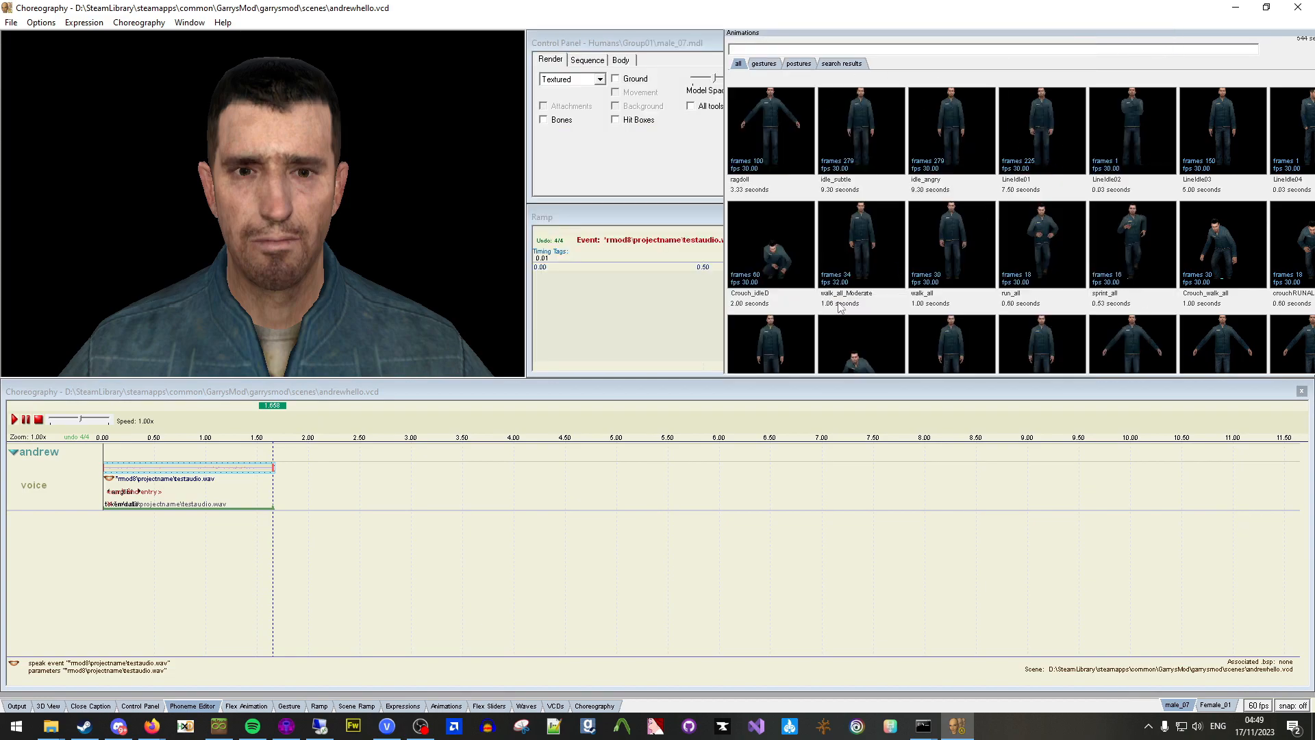
right_click(209, 706)
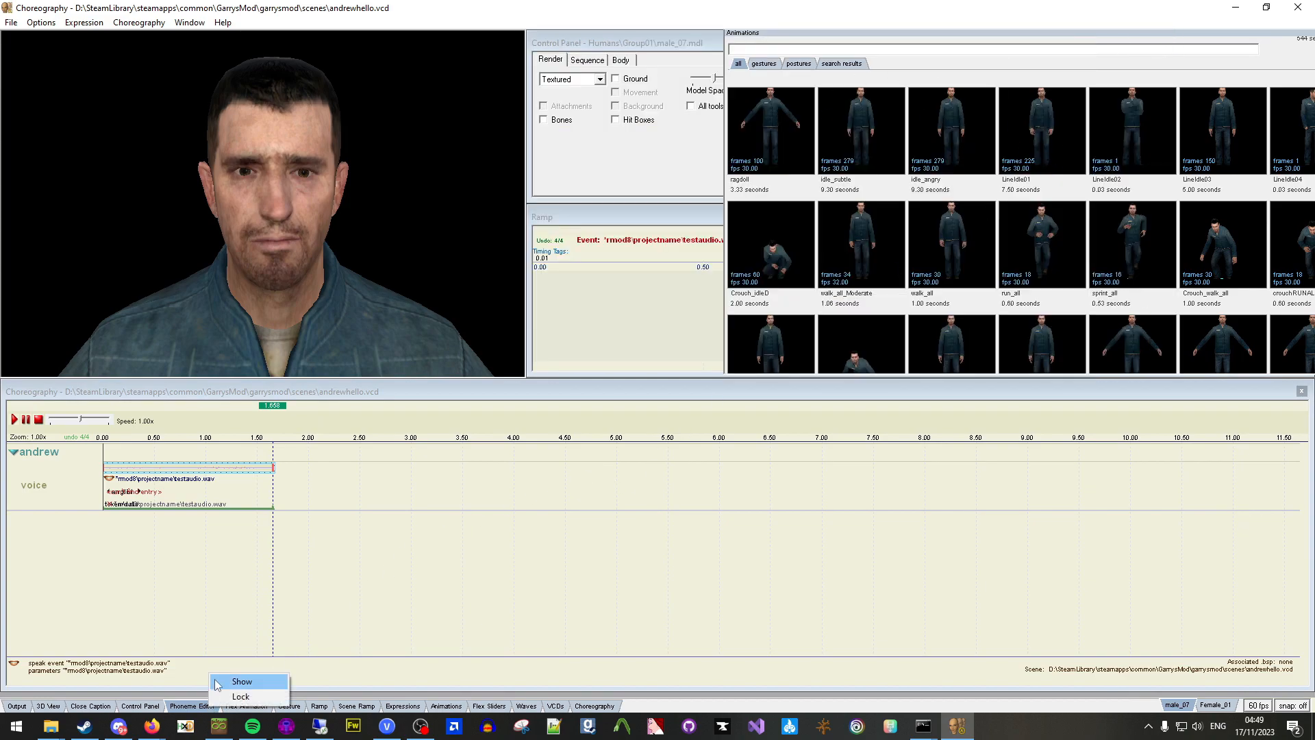
drag(272, 407, 83, 411)
click(13, 420)
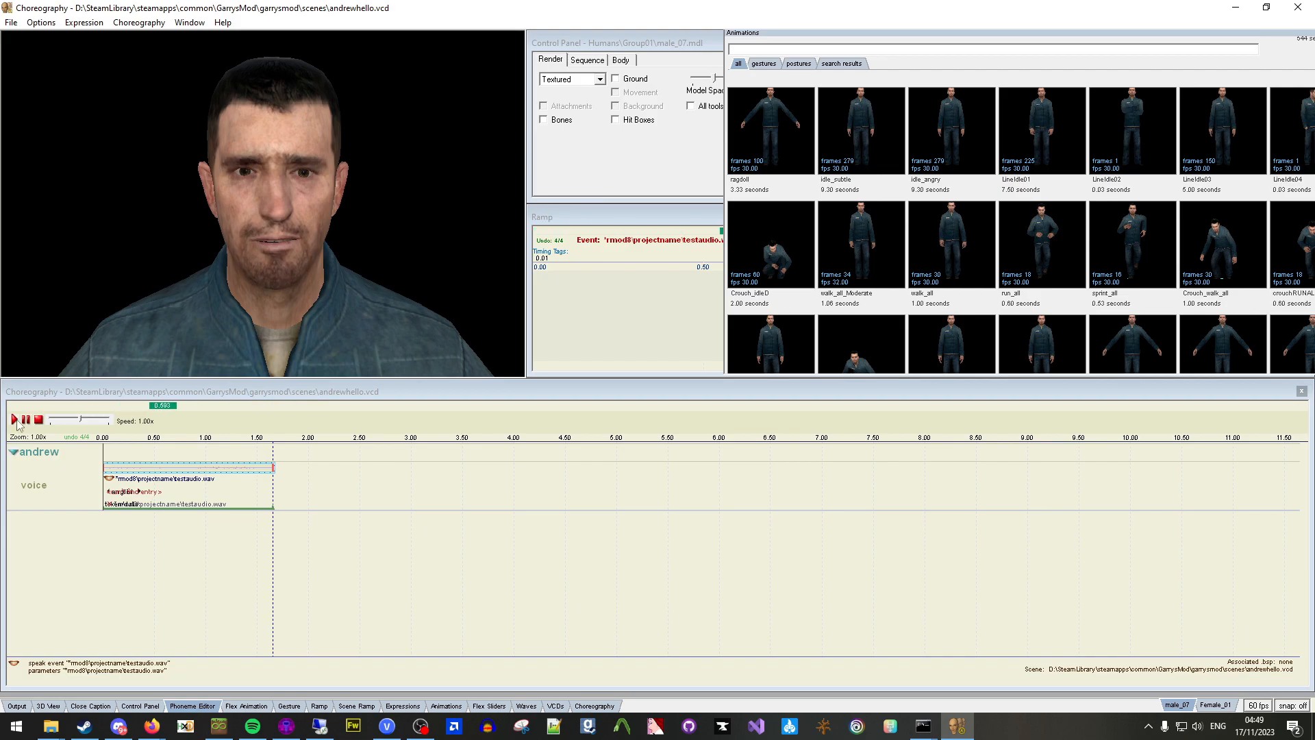
click(15, 421)
click(139, 23)
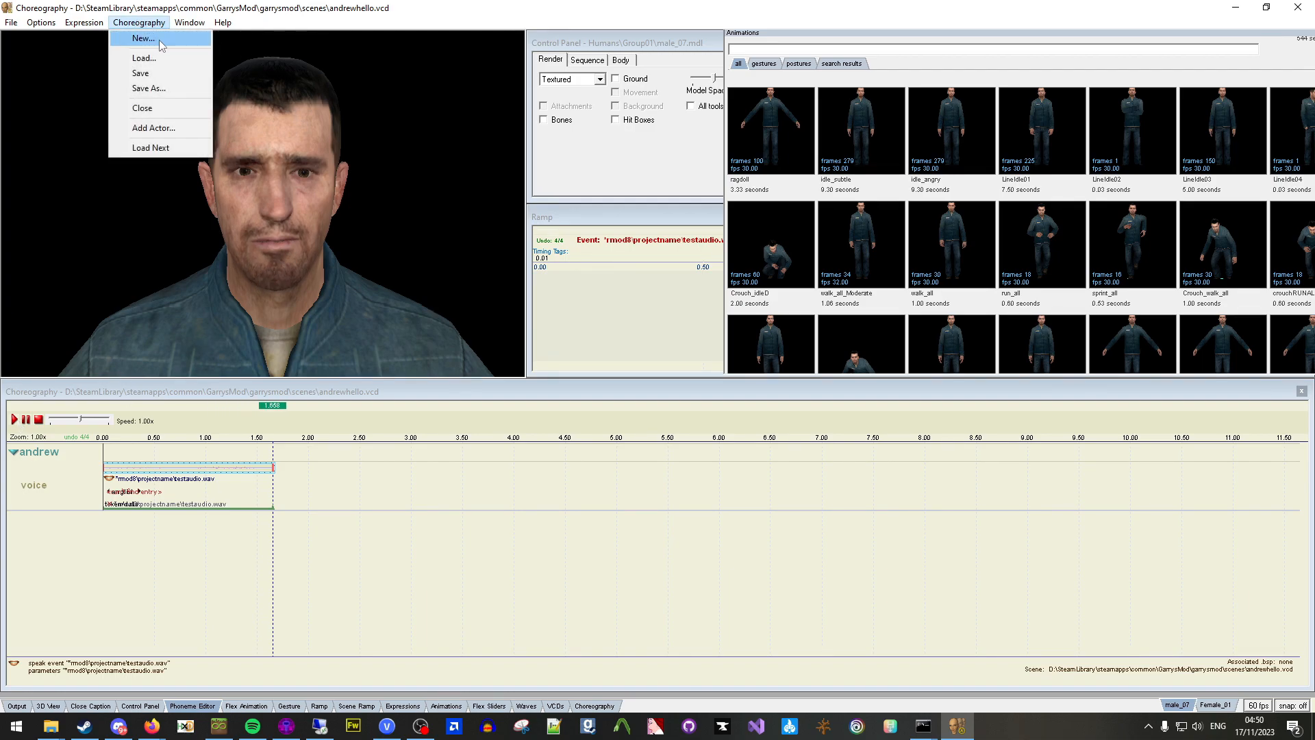
click(174, 71)
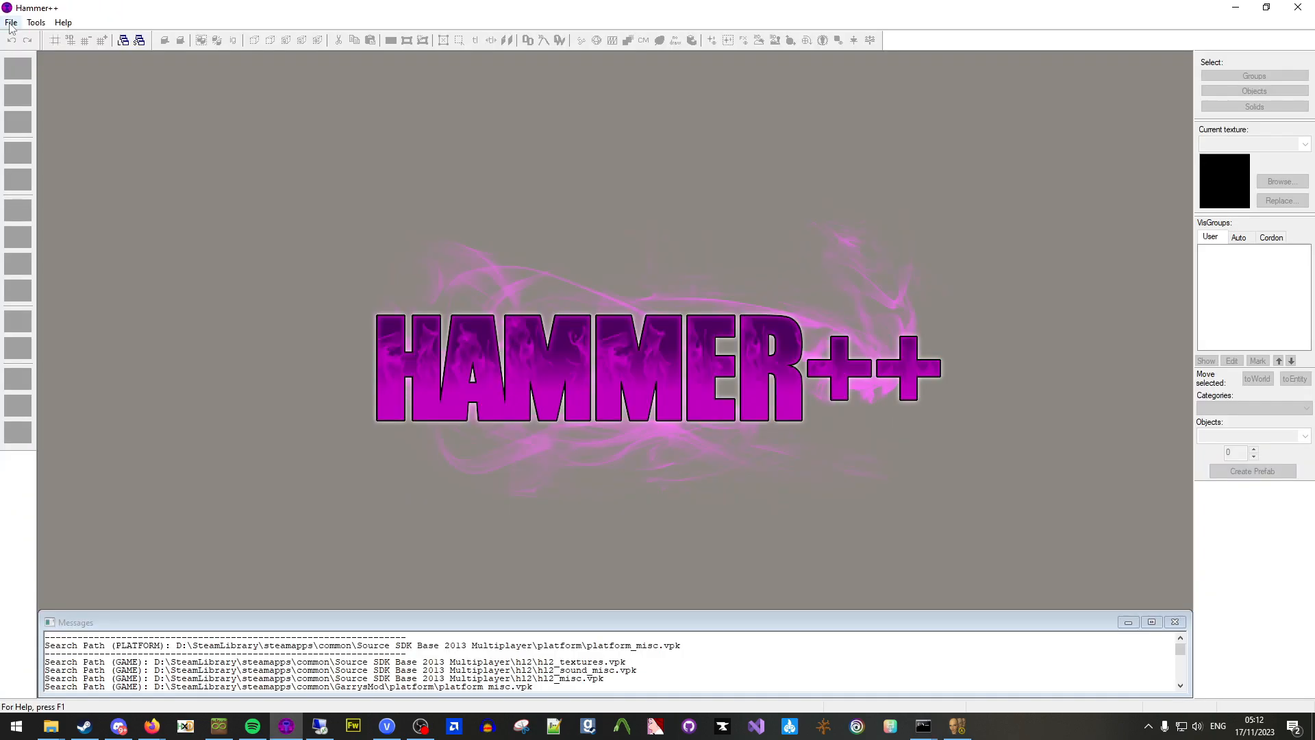
Switch to Hammer++ and open the recent map gm_idk.vmf.
click(11, 23)
mouse_move(74, 80)
click(196, 73)
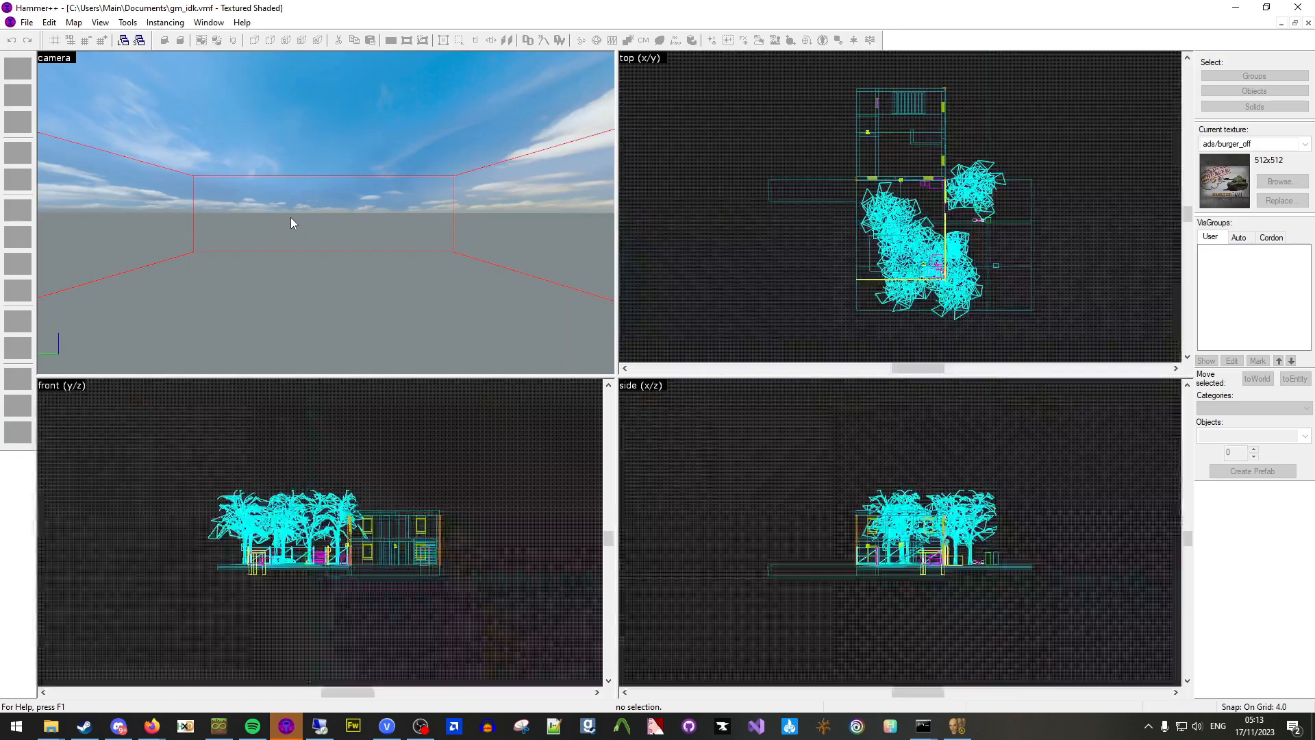
Find the generic_actor standing on the grass and check the Name value in its object properties.
key(z)
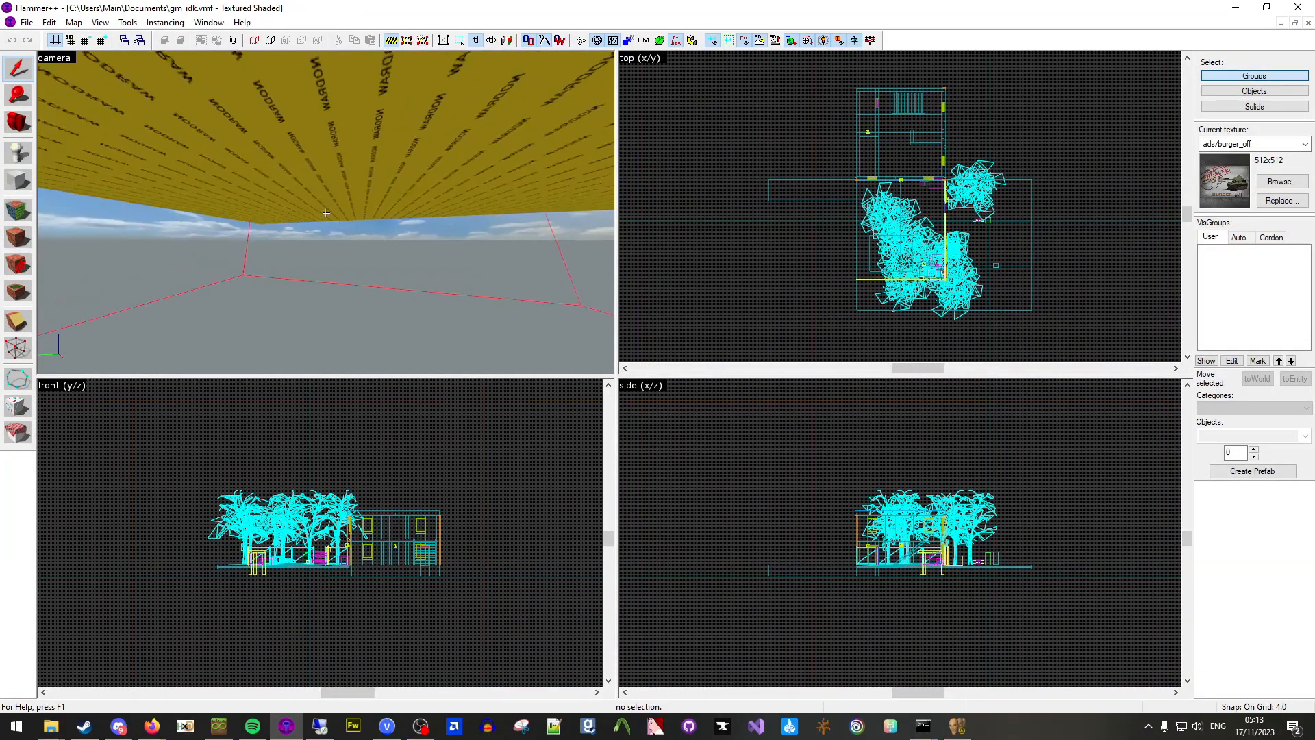
key(w)
key(w)
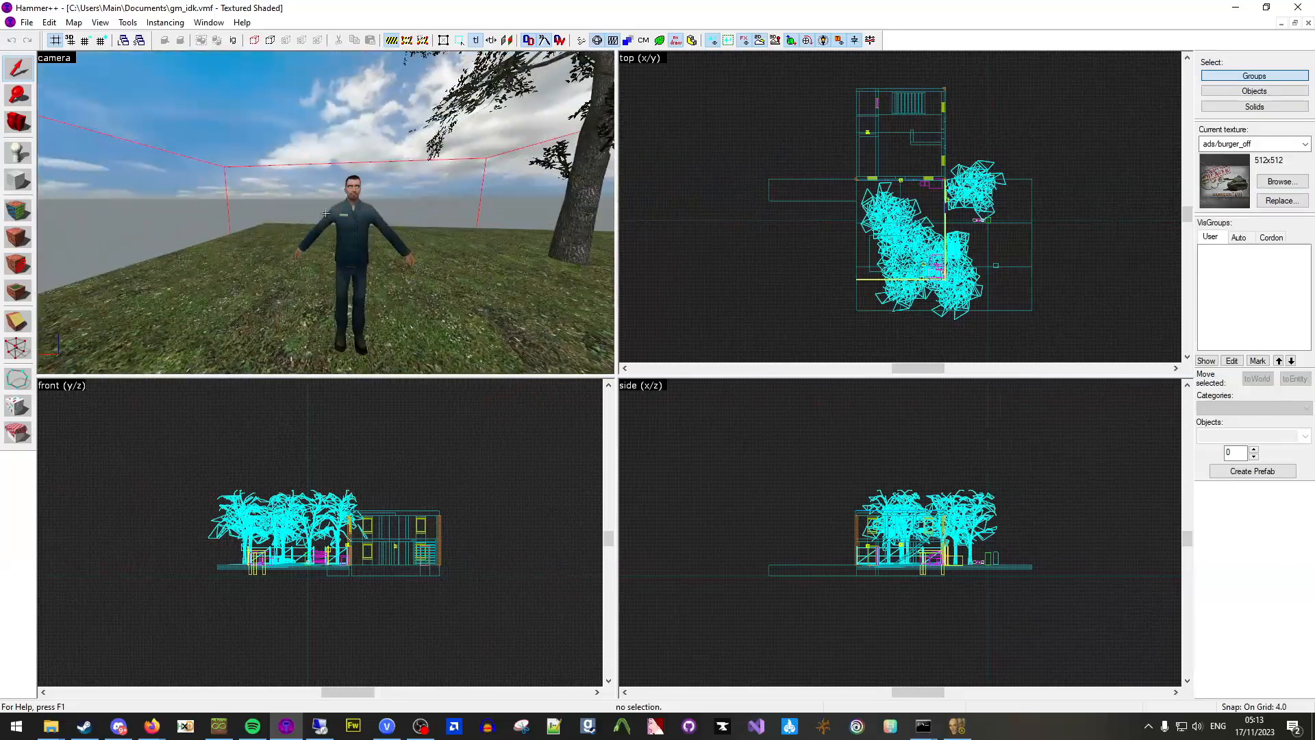
key(s)
key(w)
key(z)
click(315, 212)
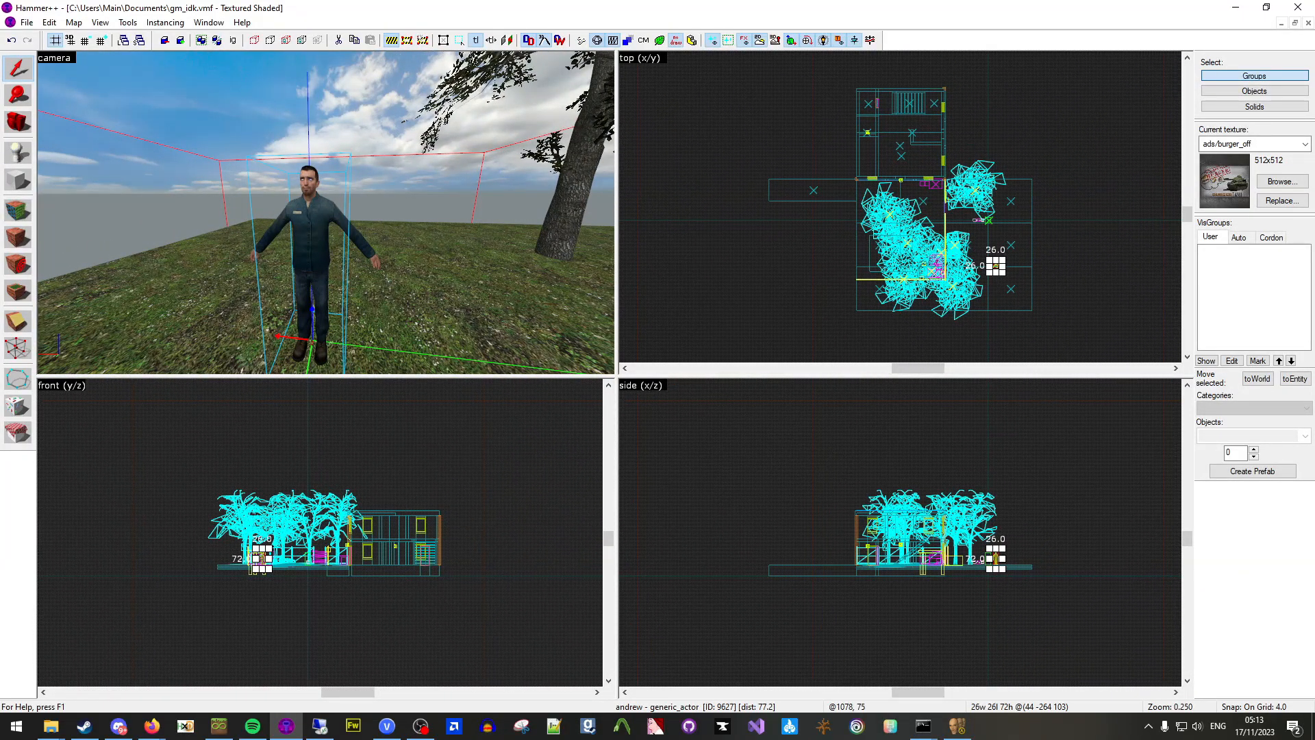
key(alt+Return)
click(471, 273)
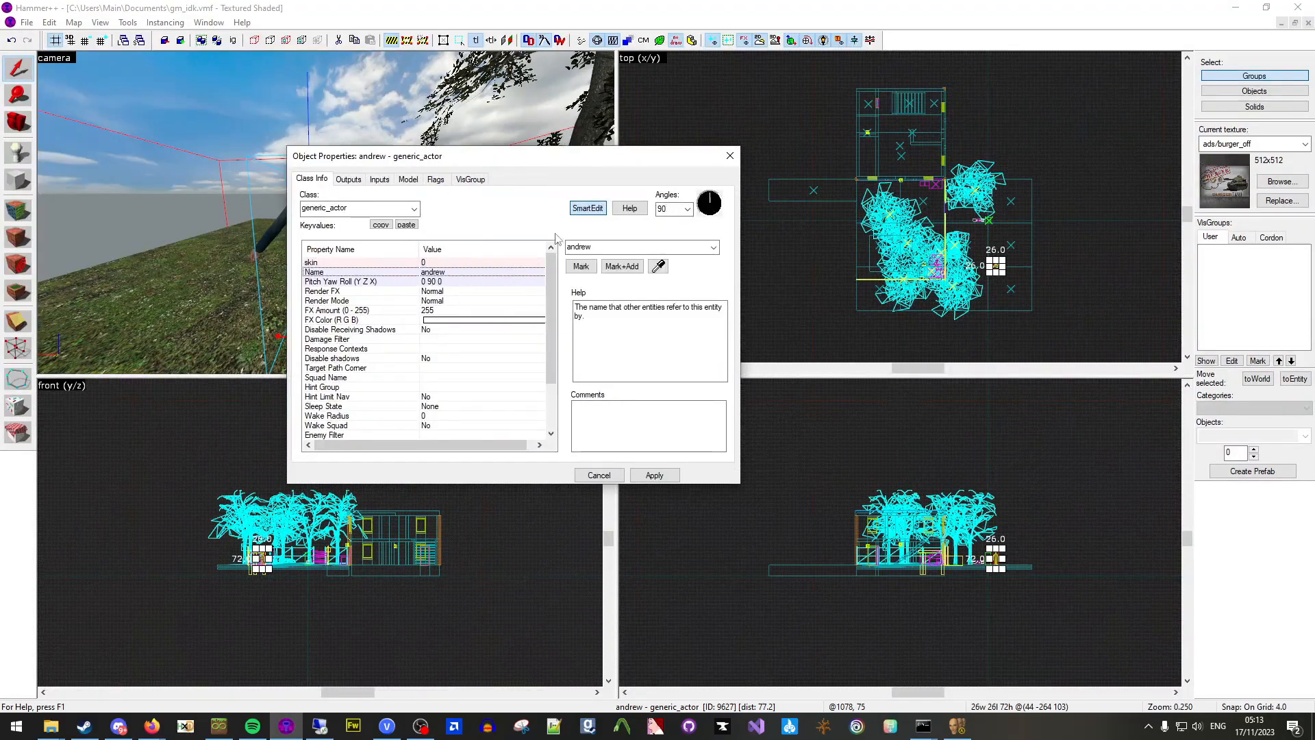
click(730, 156)
key(Escape)
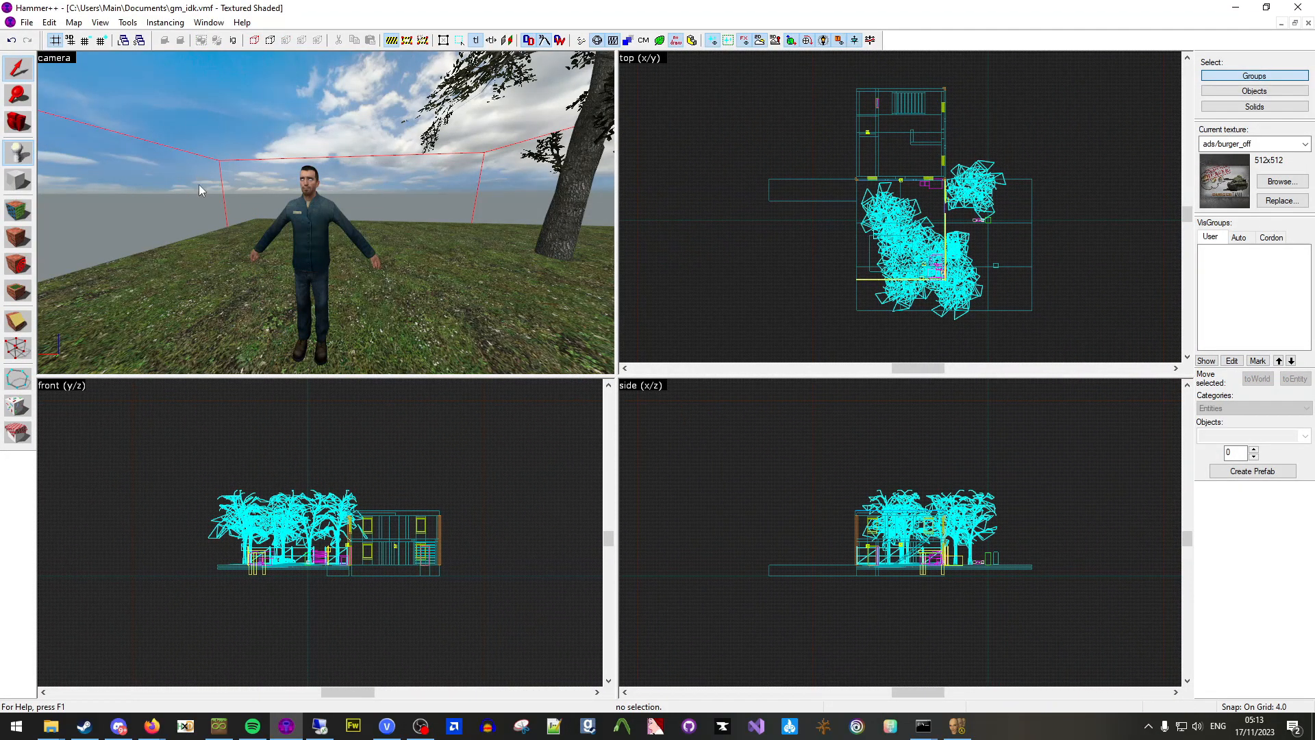
Place a point entity on the grass just in front of the generic_actor and select it.
key(z)
key(s)
key(z)
click(326, 239)
key(shift+s)
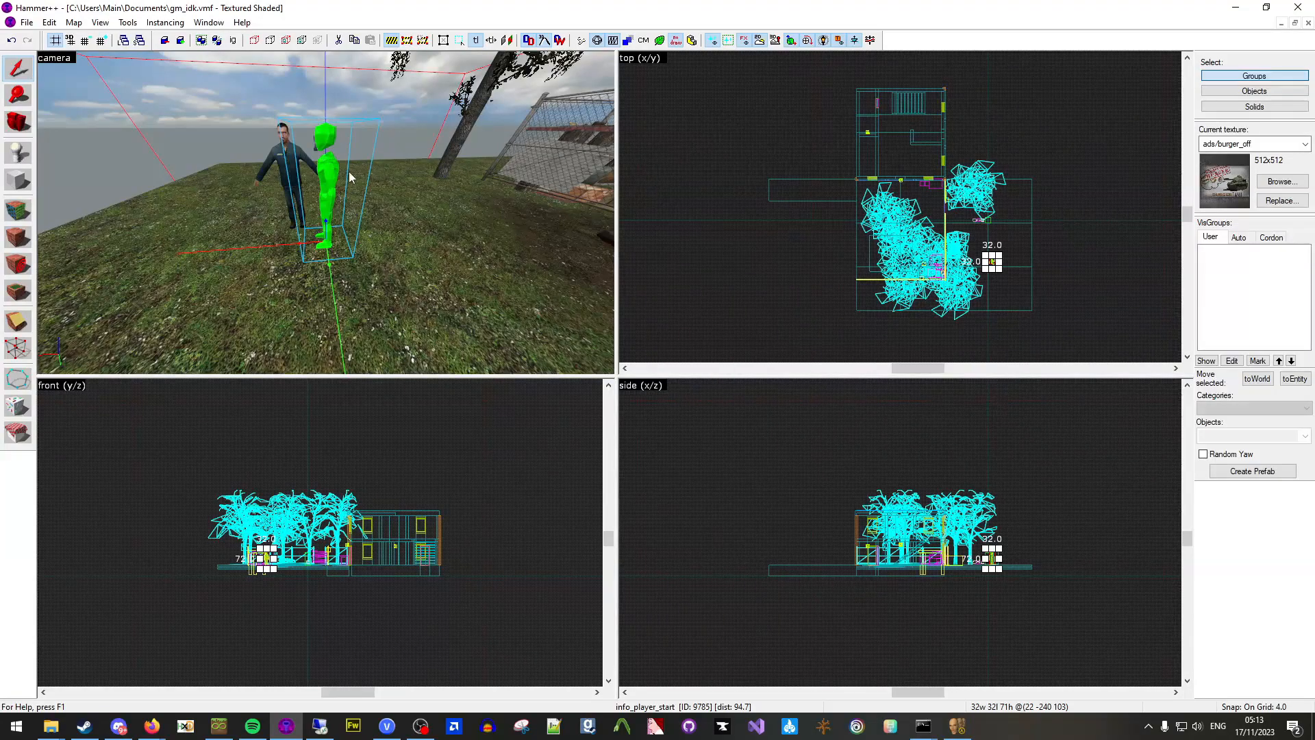
Change the new entity's class to logic_choreographed_scene and name it andrewsgreeting.
key(alt+Return)
click(414, 208)
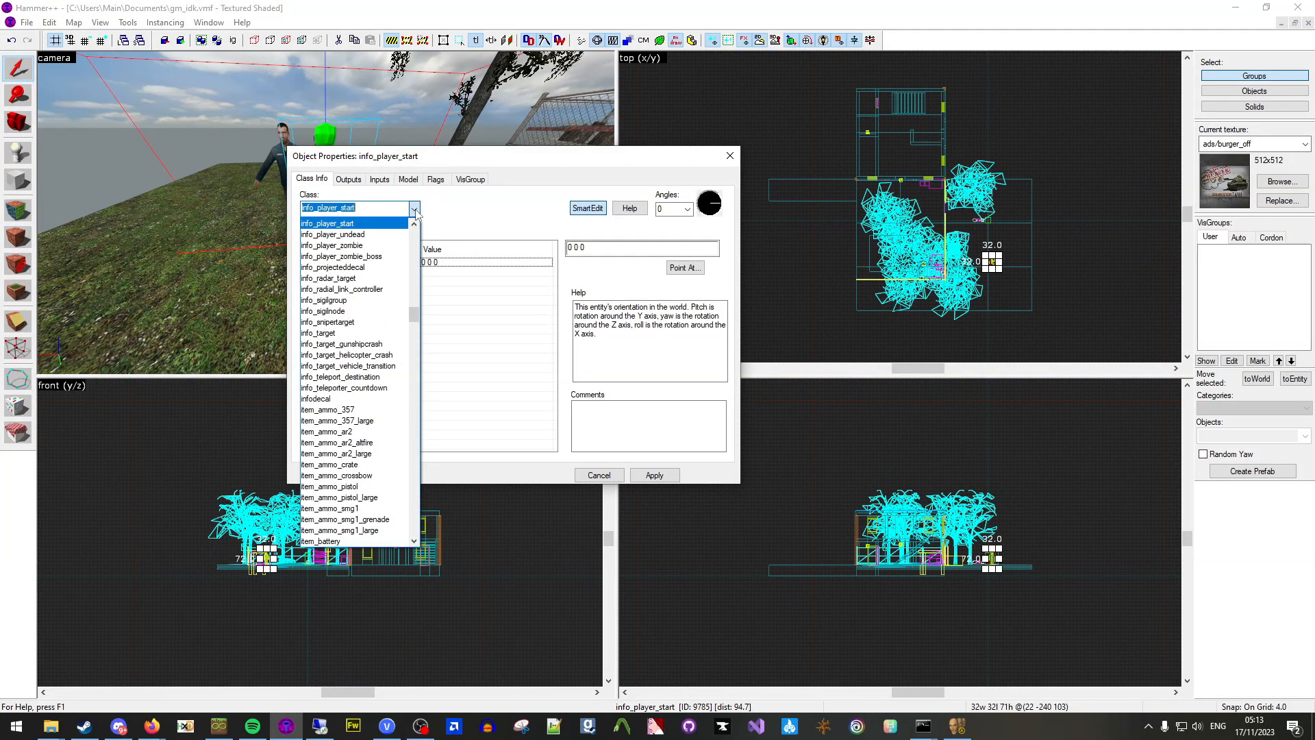
text(scen)
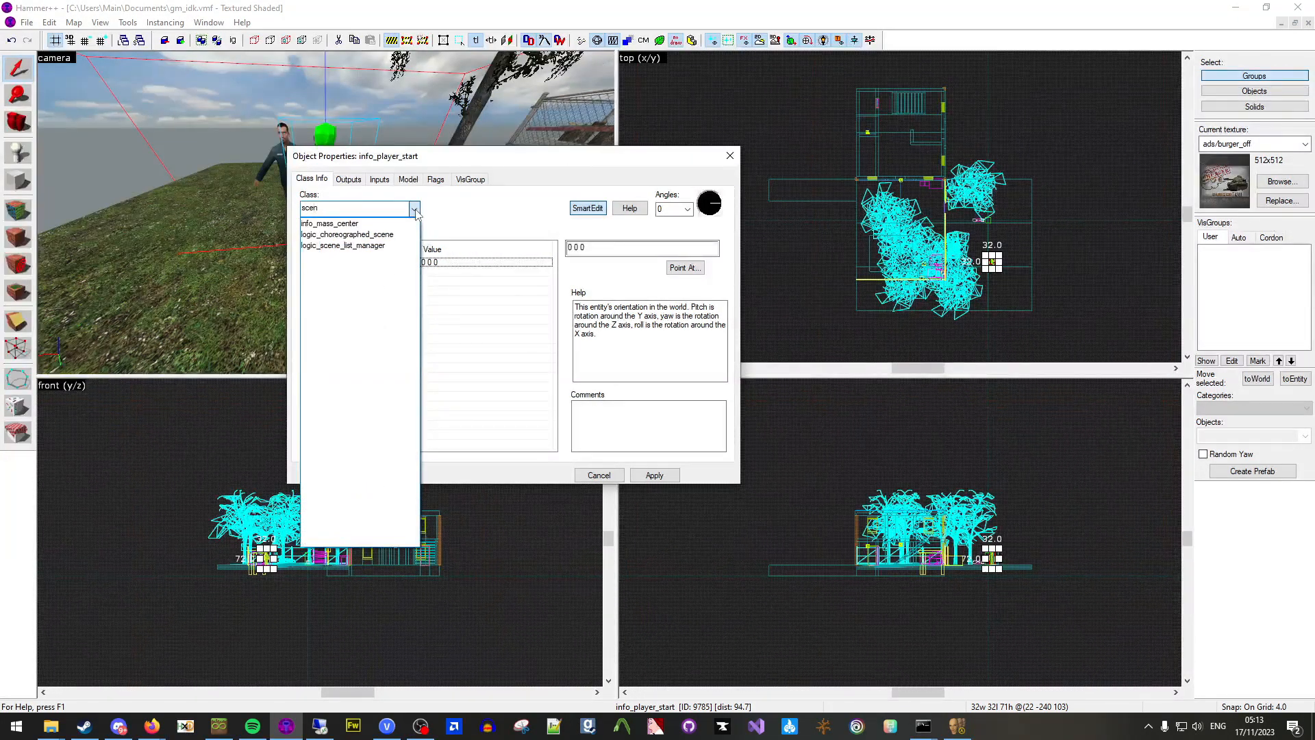
click(347, 234)
text(andrew)
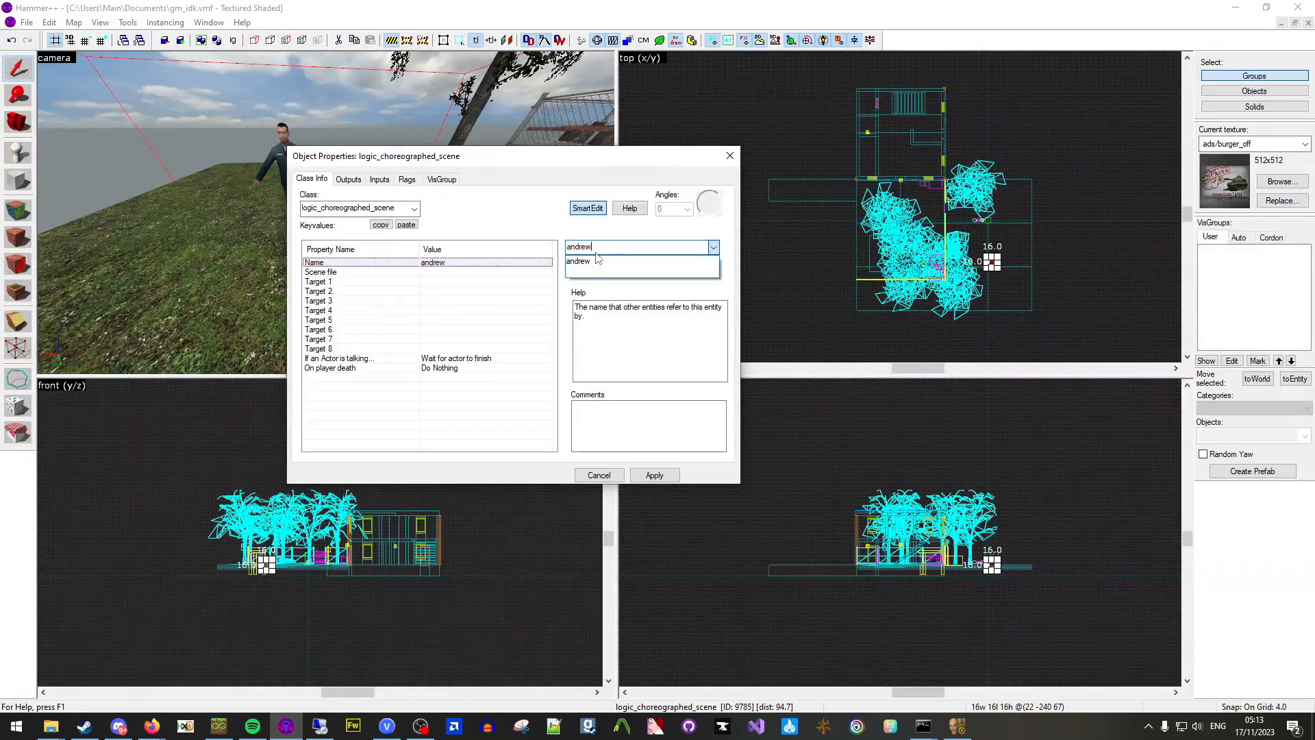
text(sgreeting)
Set the scene entity's scene file to andrewhello.vcd, clearing the mod filter in the scene browser, and apply the properties.
click(490, 273)
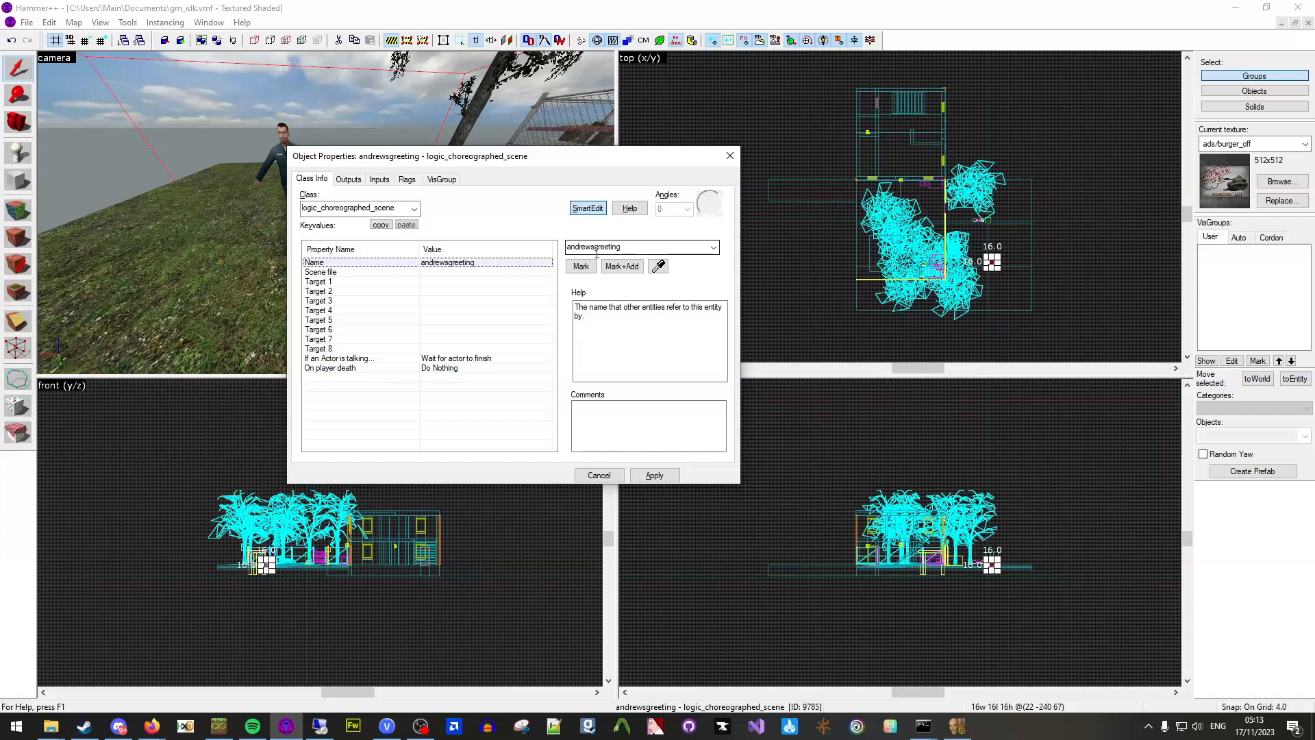
click(583, 269)
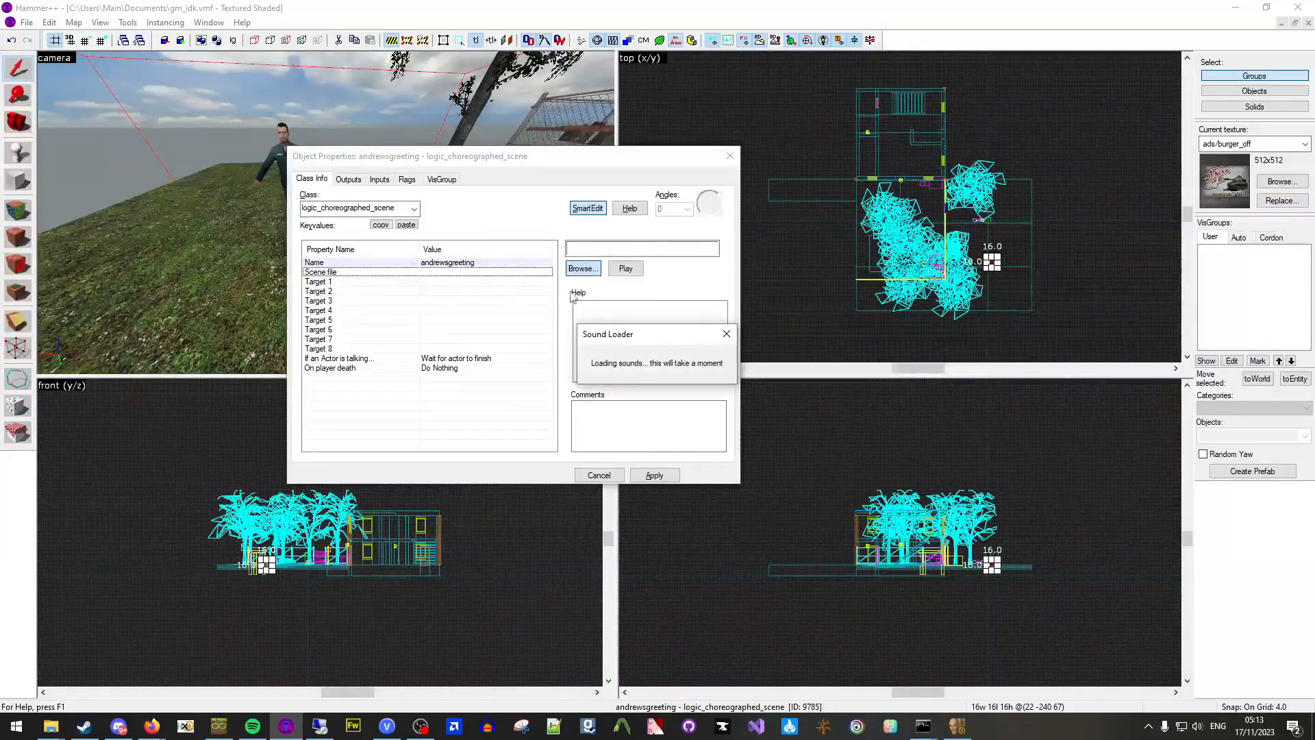
scroll(566, 298, down, 2)
scroll(502, 319, up, 3)
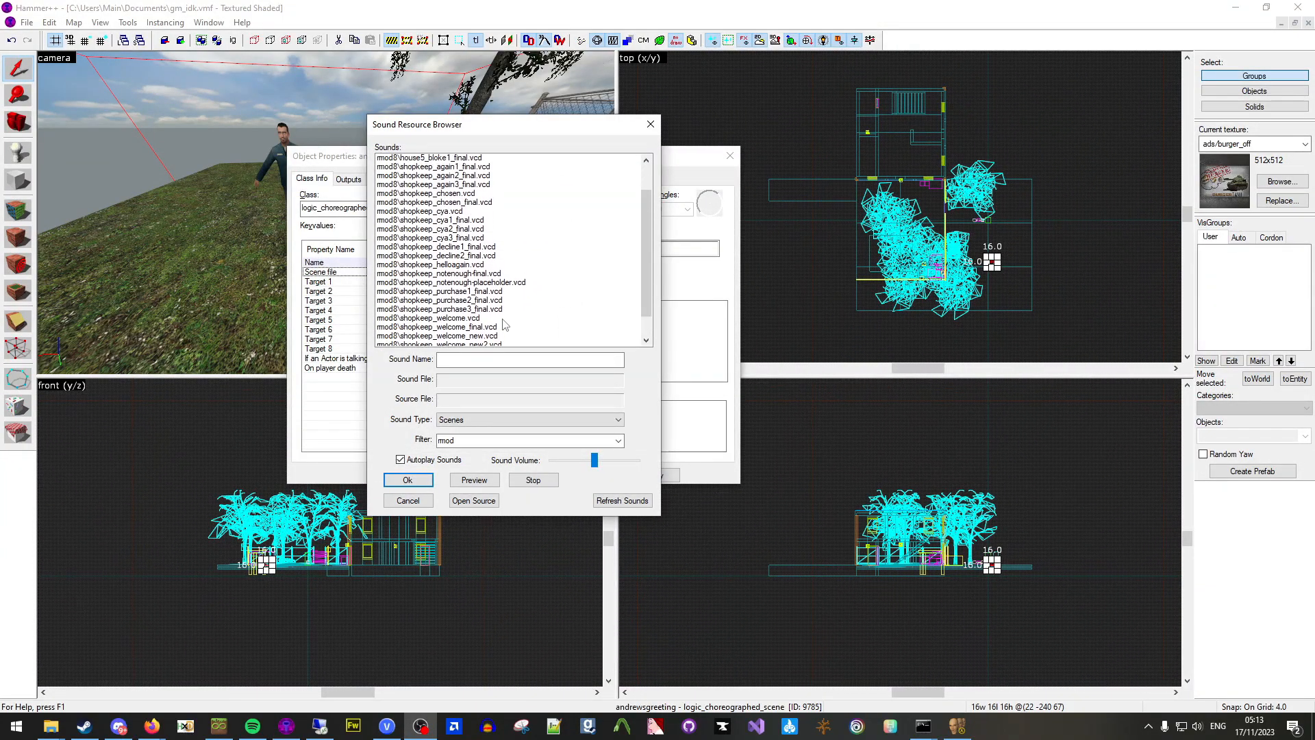
scroll(444, 191, down, 1)
scroll(459, 240, down, 2)
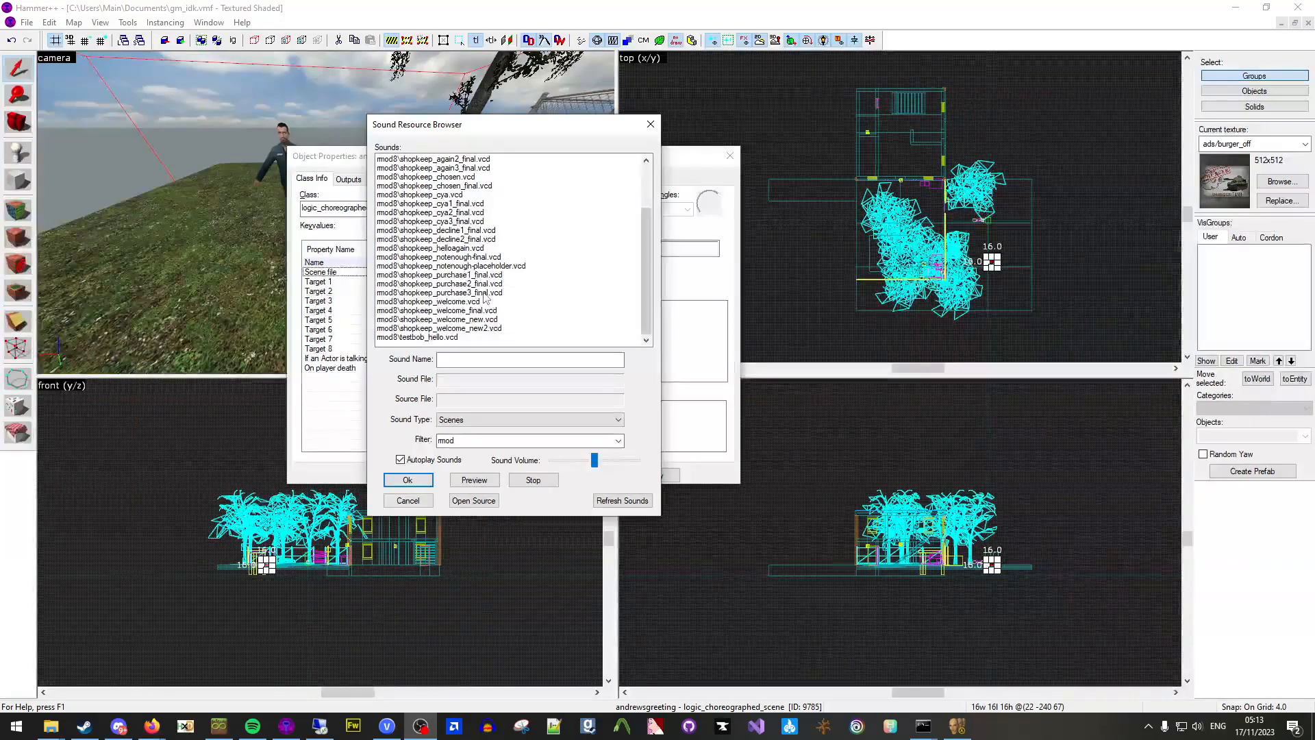
scroll(485, 299, up, 3)
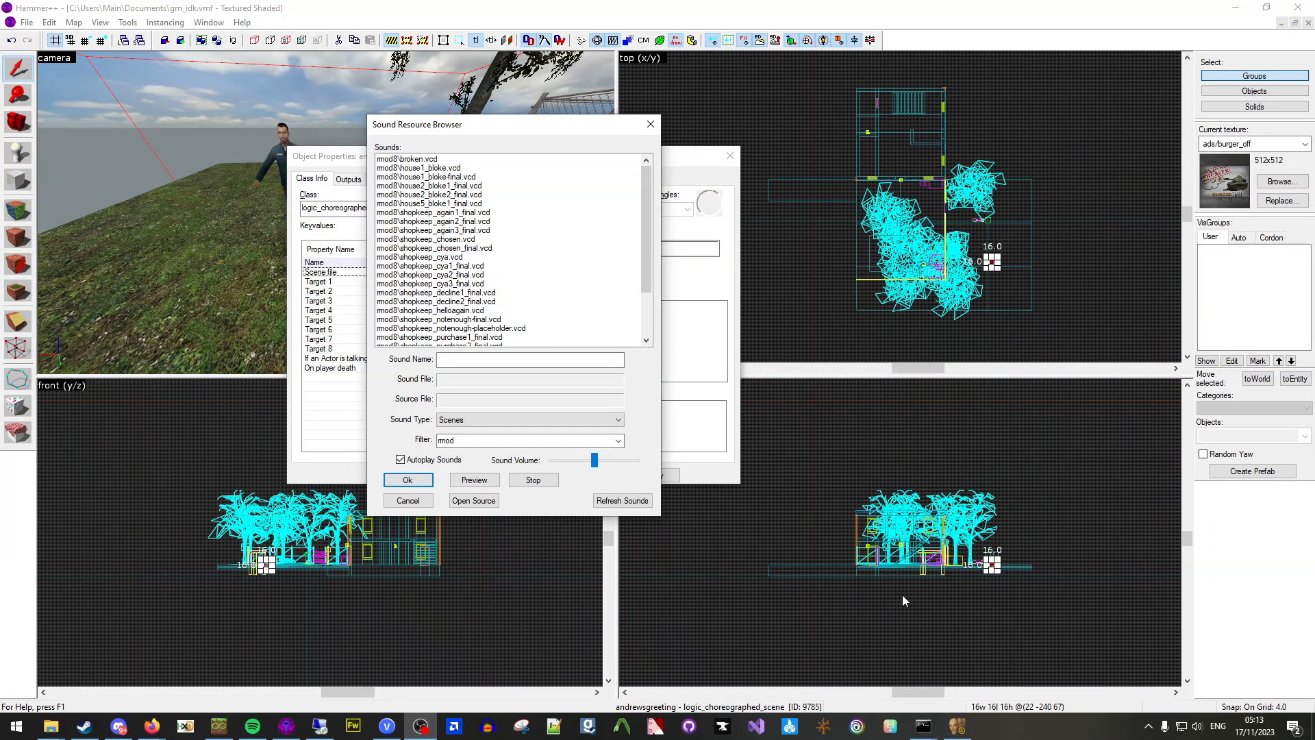
key(BackSpace)
key(BackSpace)
key(BackSpace)
click(404, 159)
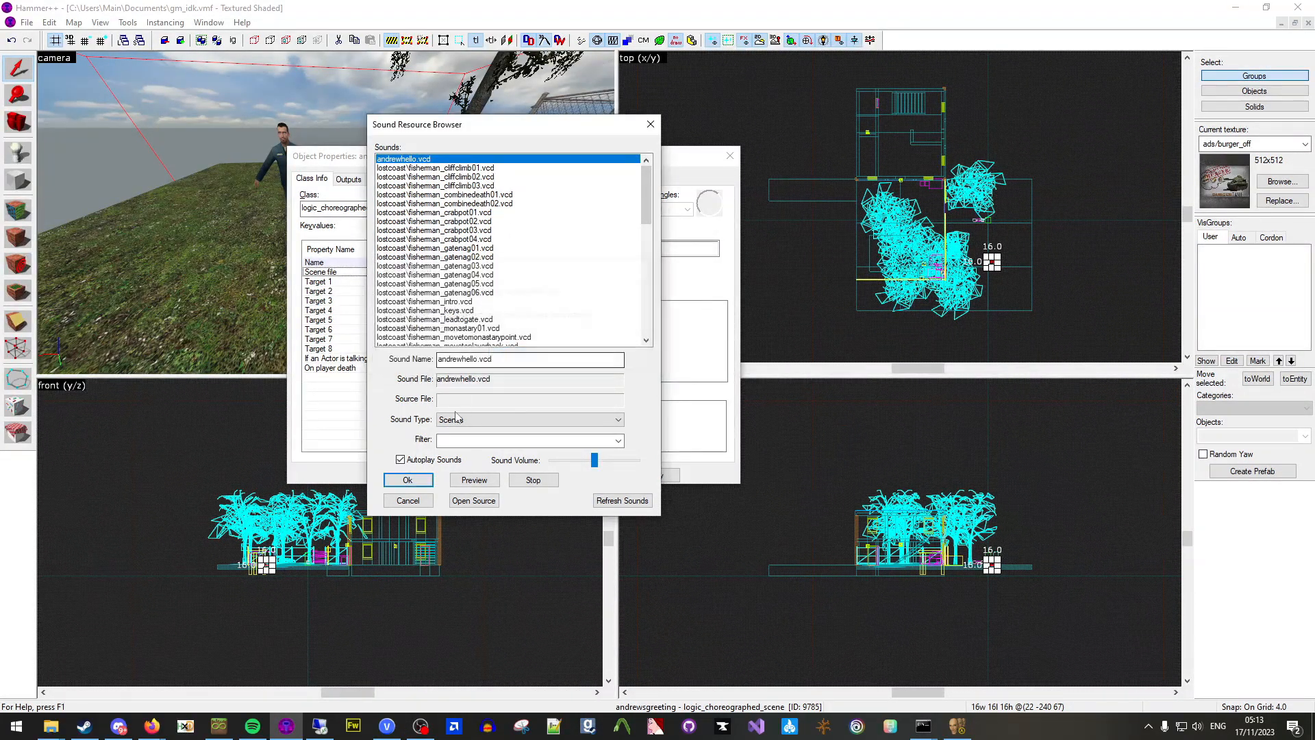
click(408, 479)
click(650, 475)
click(598, 474)
click(434, 250)
key(Escape)
click(351, 245)
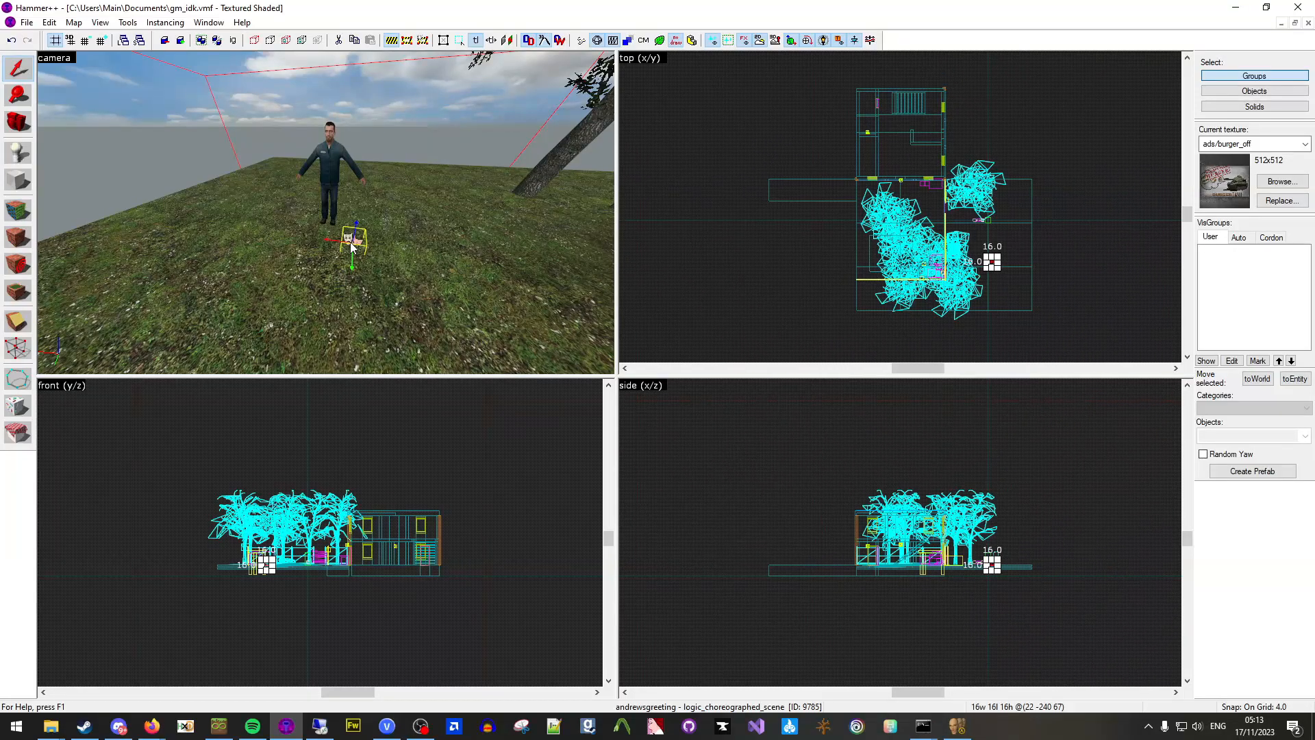
click(349, 241)
key(Escape)
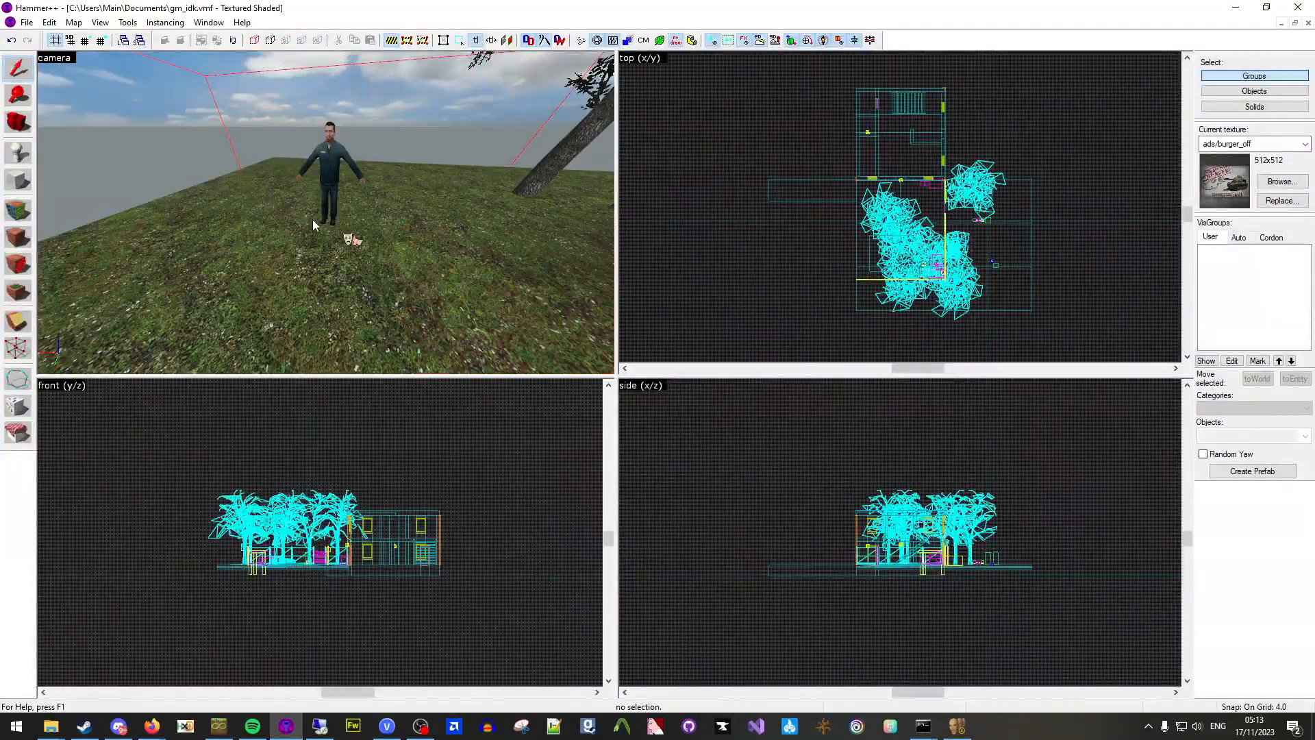
Outline a block footprint of about 76 by 16 units in front of the actor and set the current texture to tools/toolstrigger.
click(18, 179)
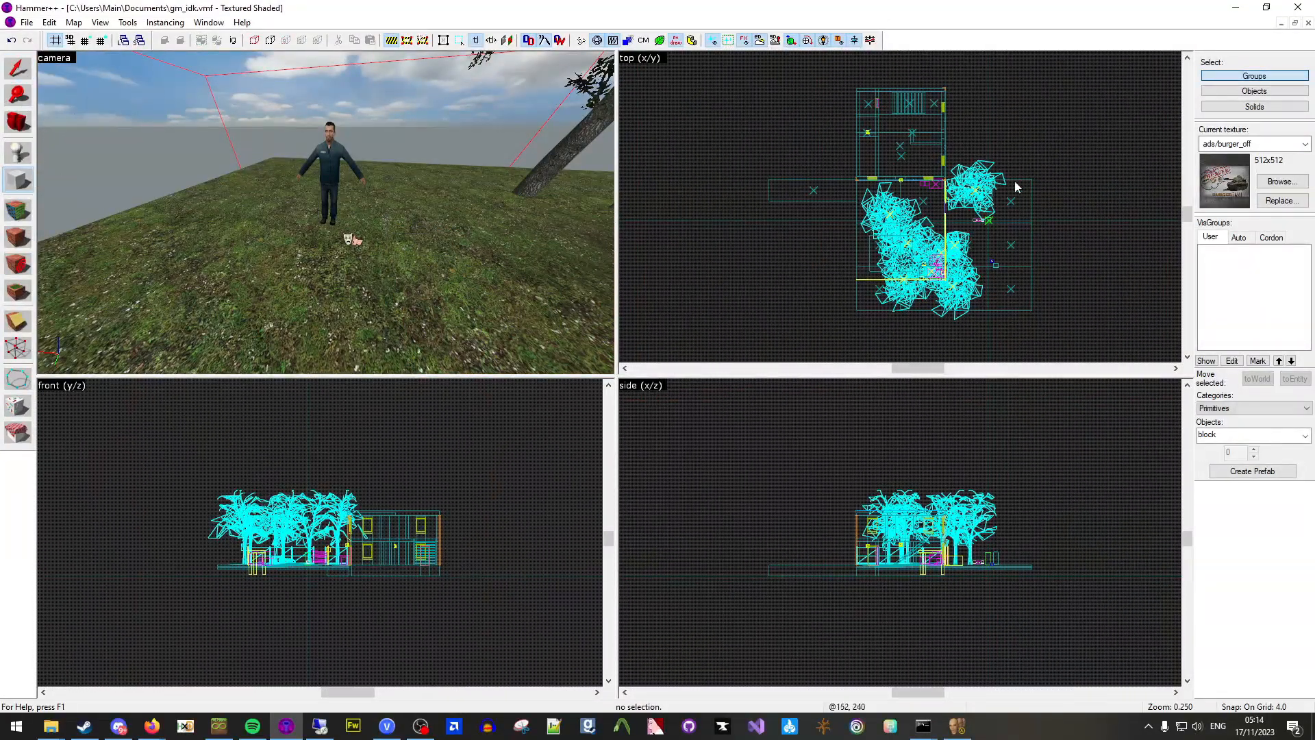
scroll(905, 201, down, 2)
scroll(905, 201, up, 4)
scroll(905, 201, up, 10)
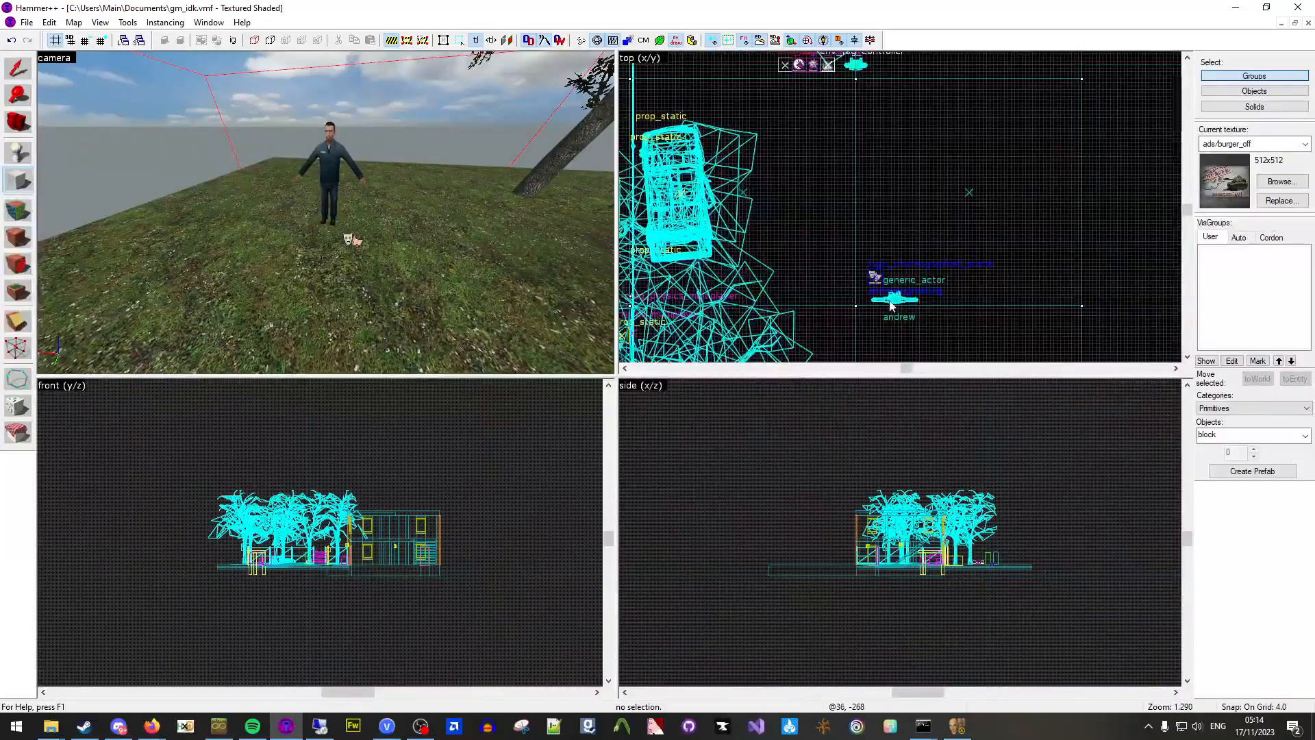
drag(829, 141, 1004, 184)
click(1294, 186)
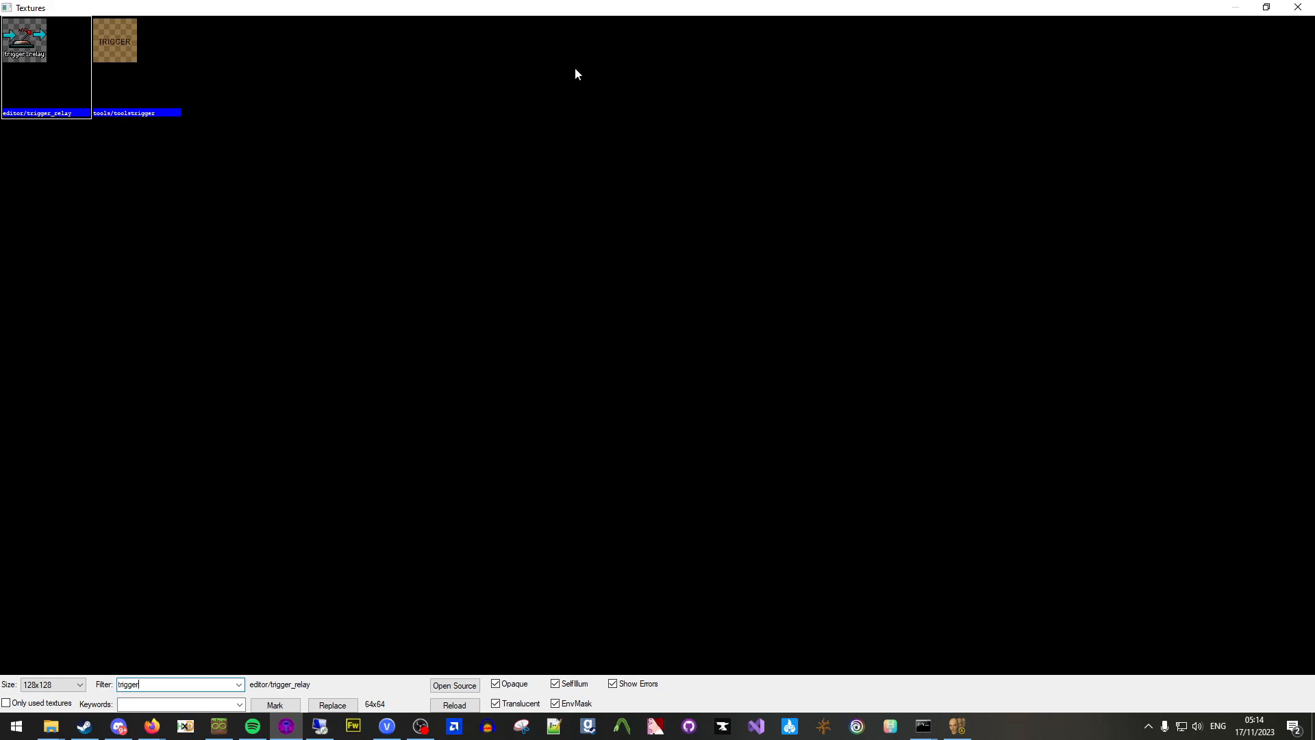
double_click(153, 53)
Create the trigger brush about 80 units high and shift it about 24 units farther from the actor.
scroll(986, 566, up, 10)
mouse_move(986, 587)
mouse_down()
mouse_move(952, 558)
mouse_move(951, 428)
mouse_up()
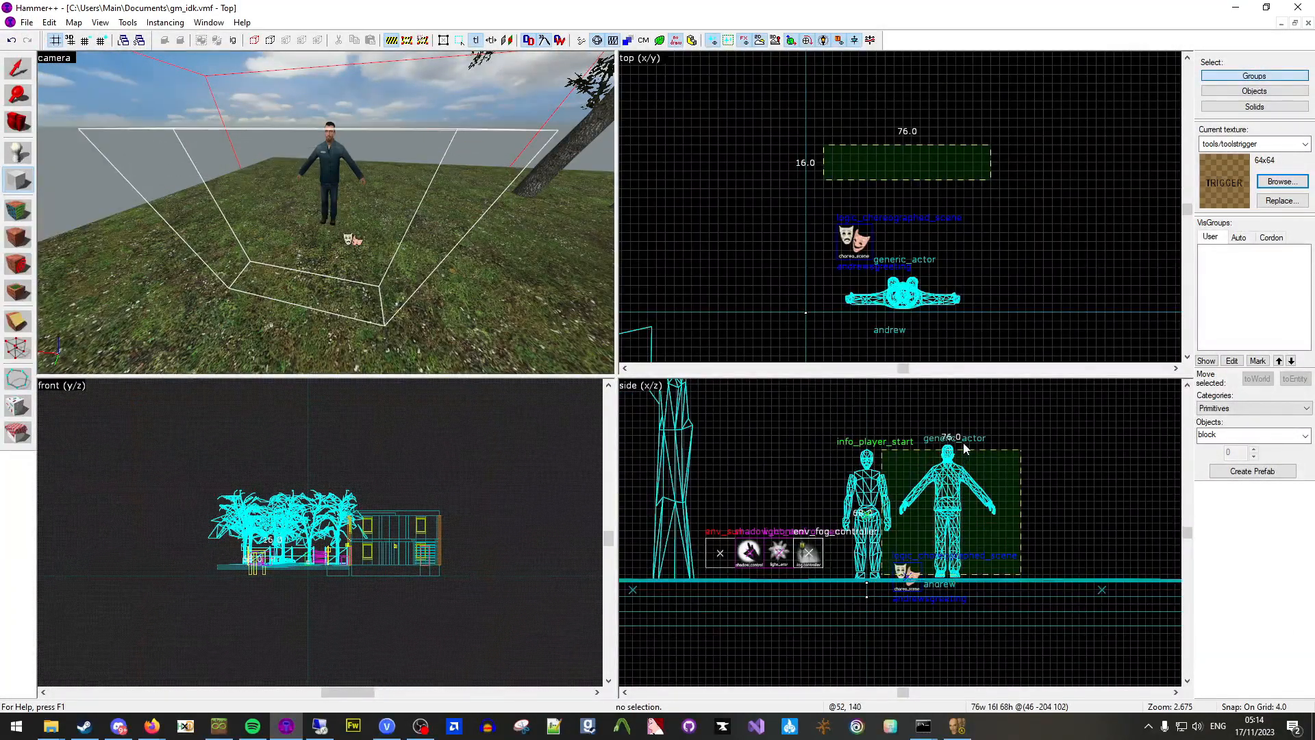
key(Return)
click(19, 67)
scroll(886, 305, down, 3)
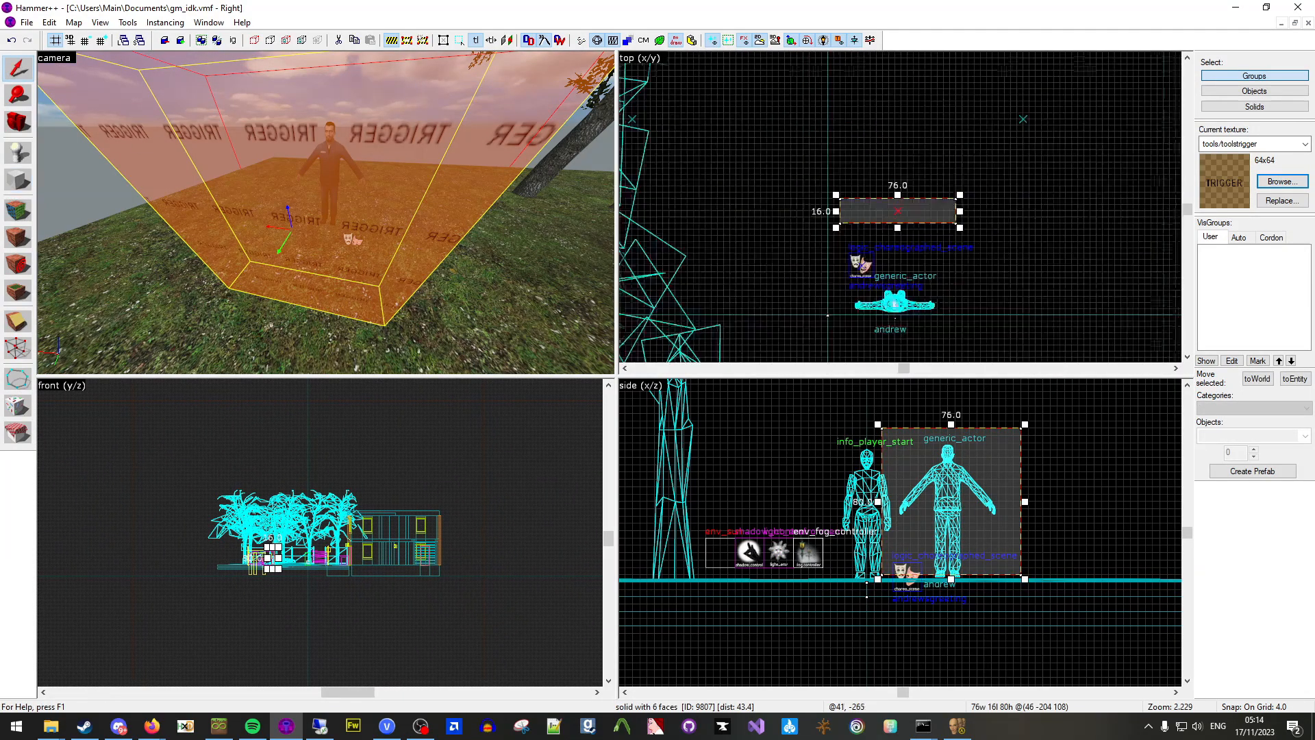
drag(920, 227, 920, 197)
key(z)
key(w)
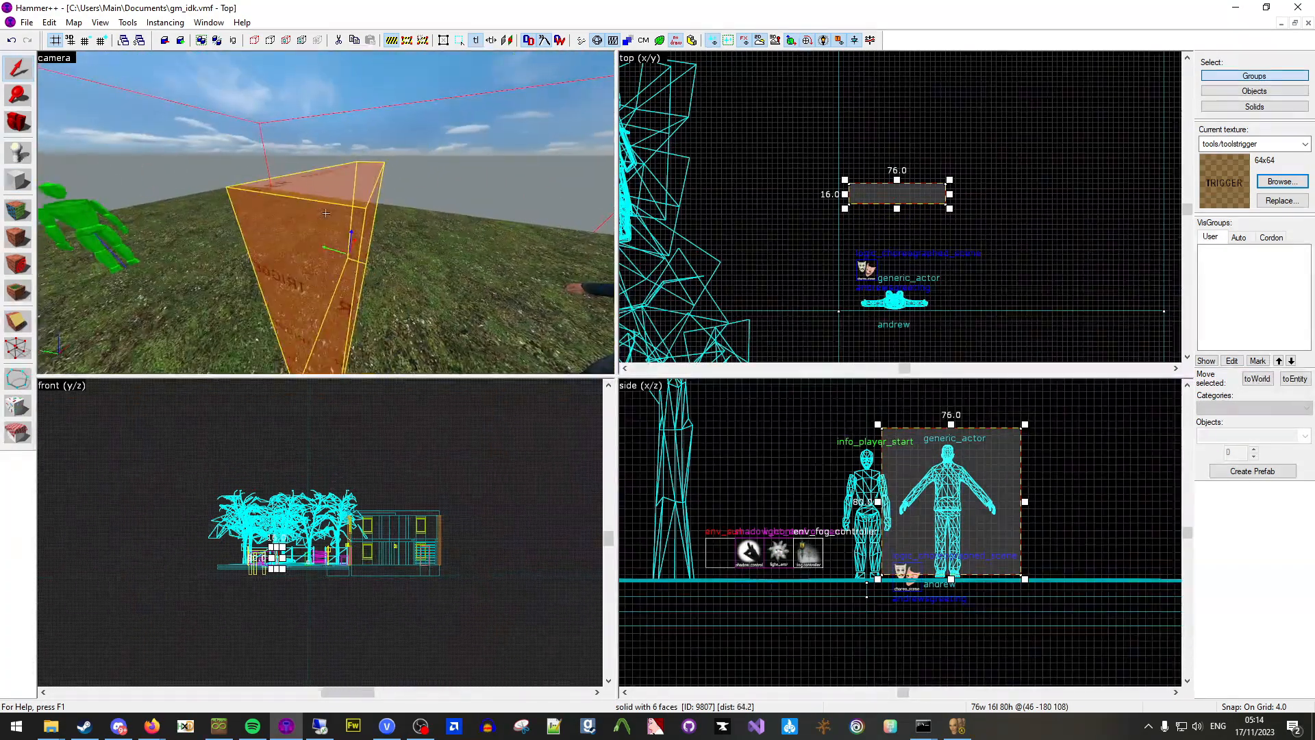
Tie the trigger brush to an entity of class trigger_once and apply it.
key(ctrl+t)
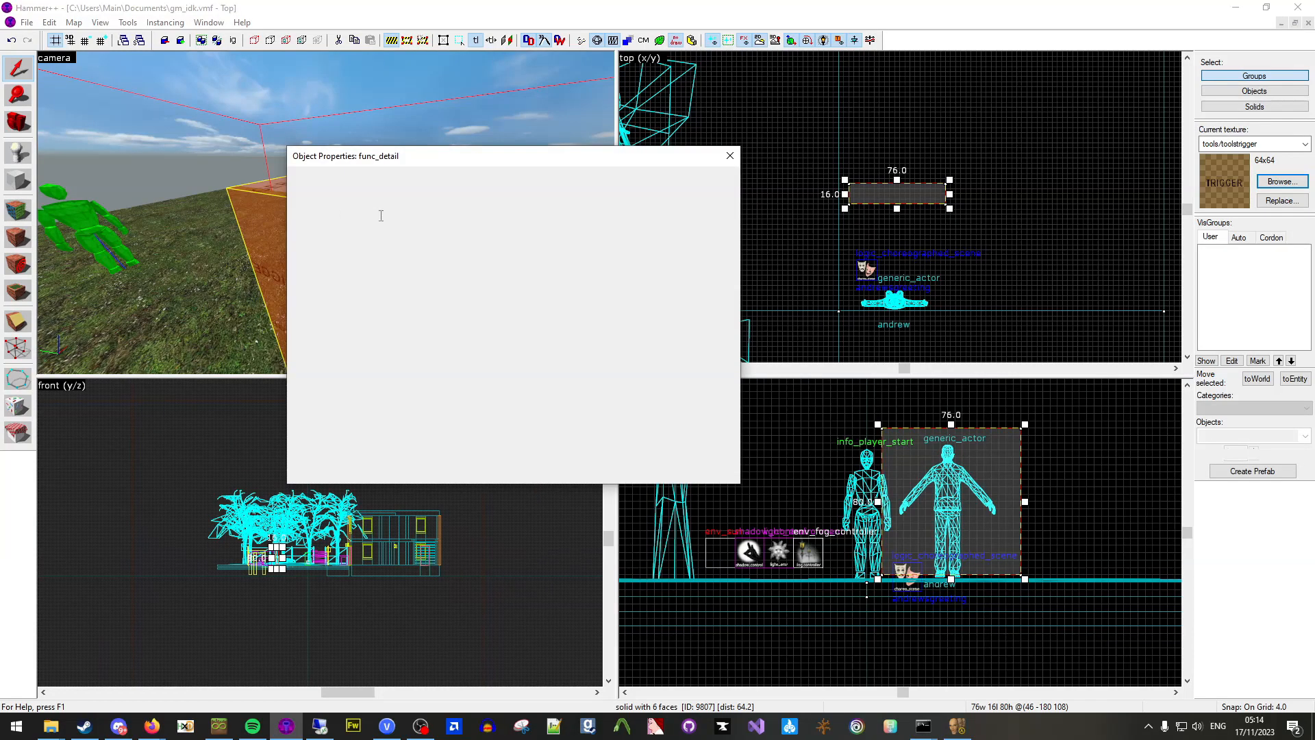
click(413, 209)
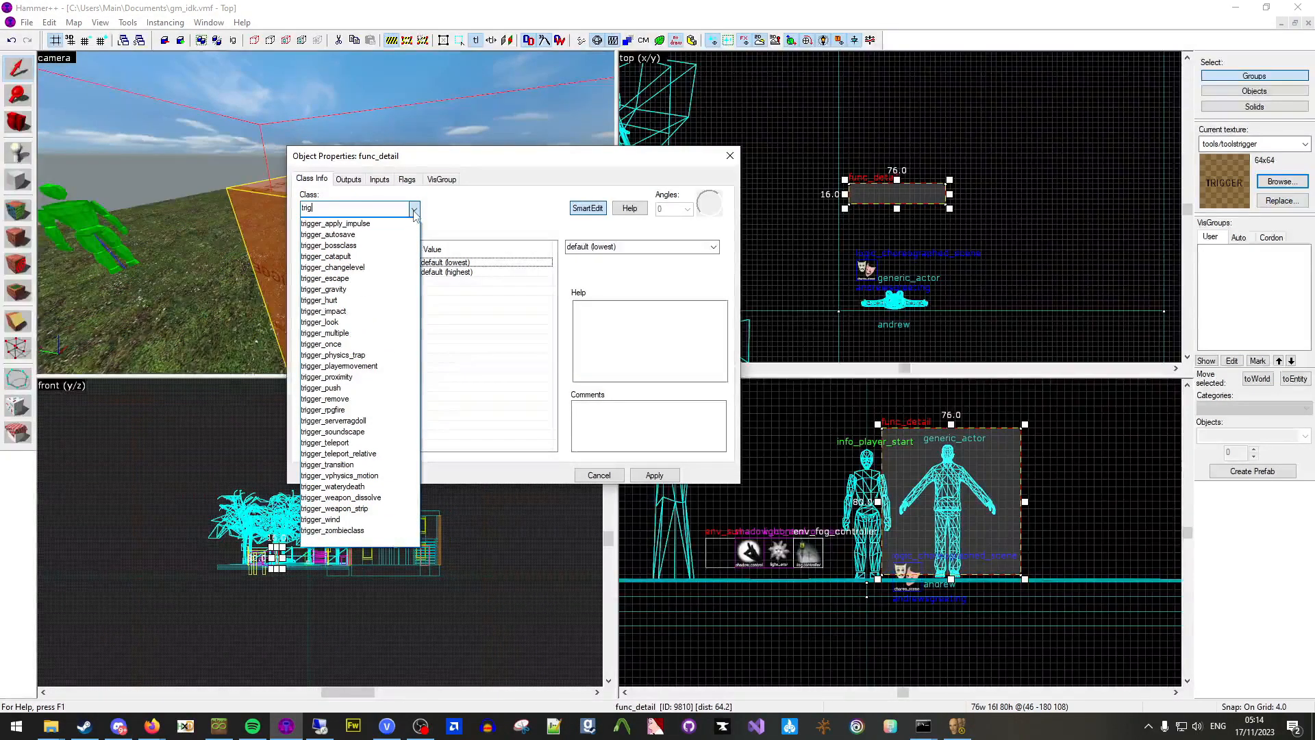
text(e)
key(BackSpace)
text(ger_once)
key(Return)
key(Return)
Add a trigger output that on OnStartTouch sends the Start input to the andrewsgreeting scene entity, and apply it.
click(354, 181)
click(379, 445)
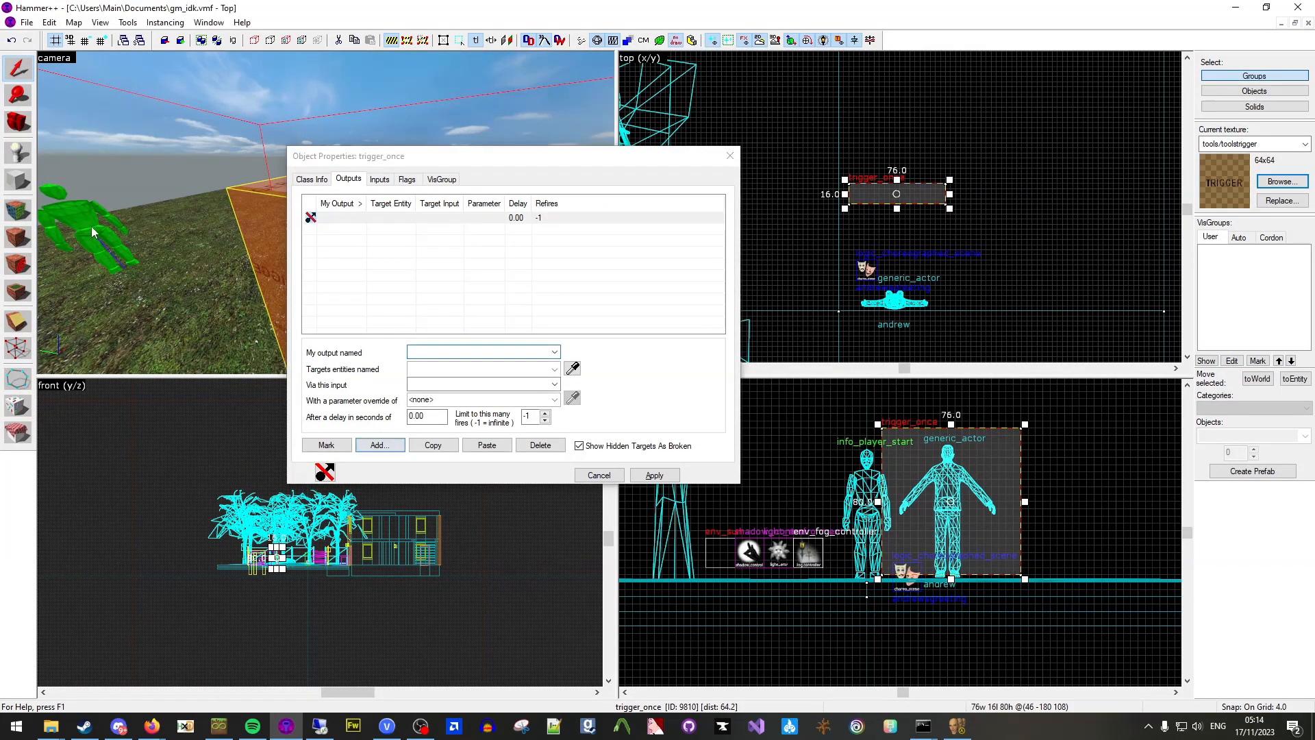
click(554, 352)
click(500, 364)
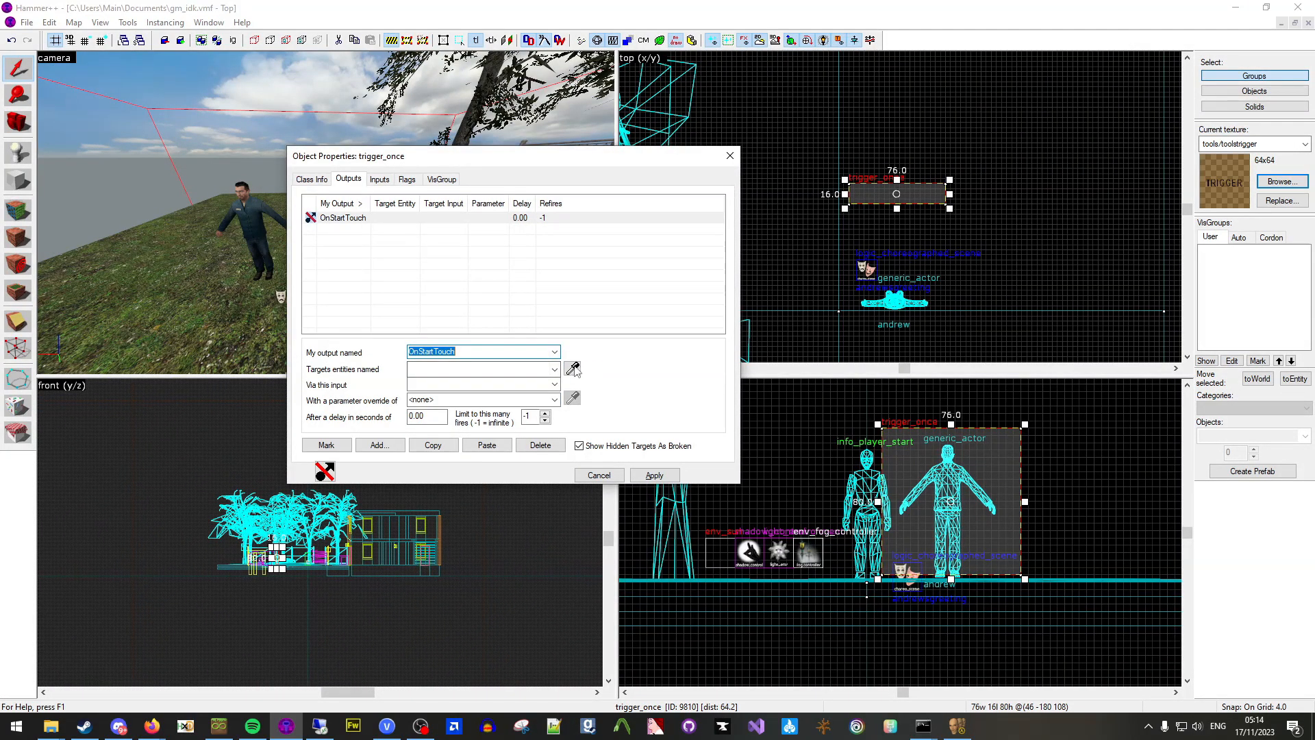
click(572, 369)
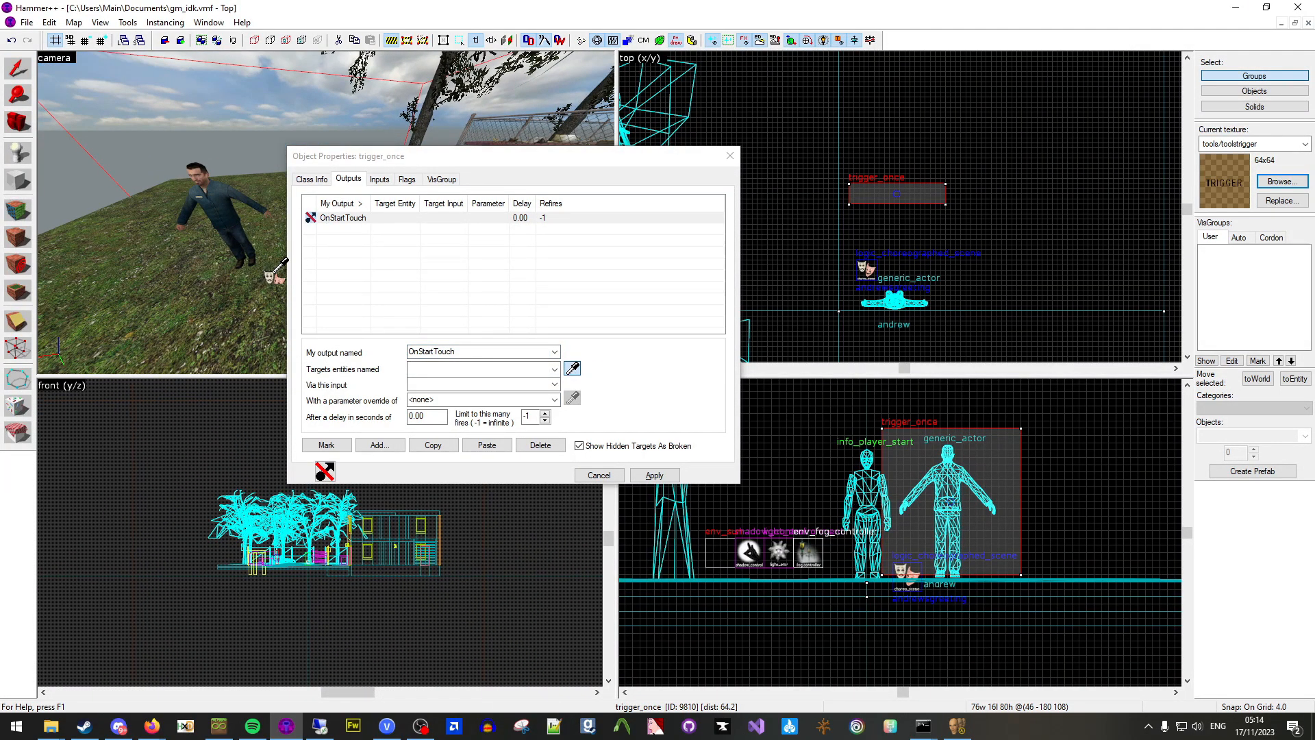
click(274, 274)
click(554, 385)
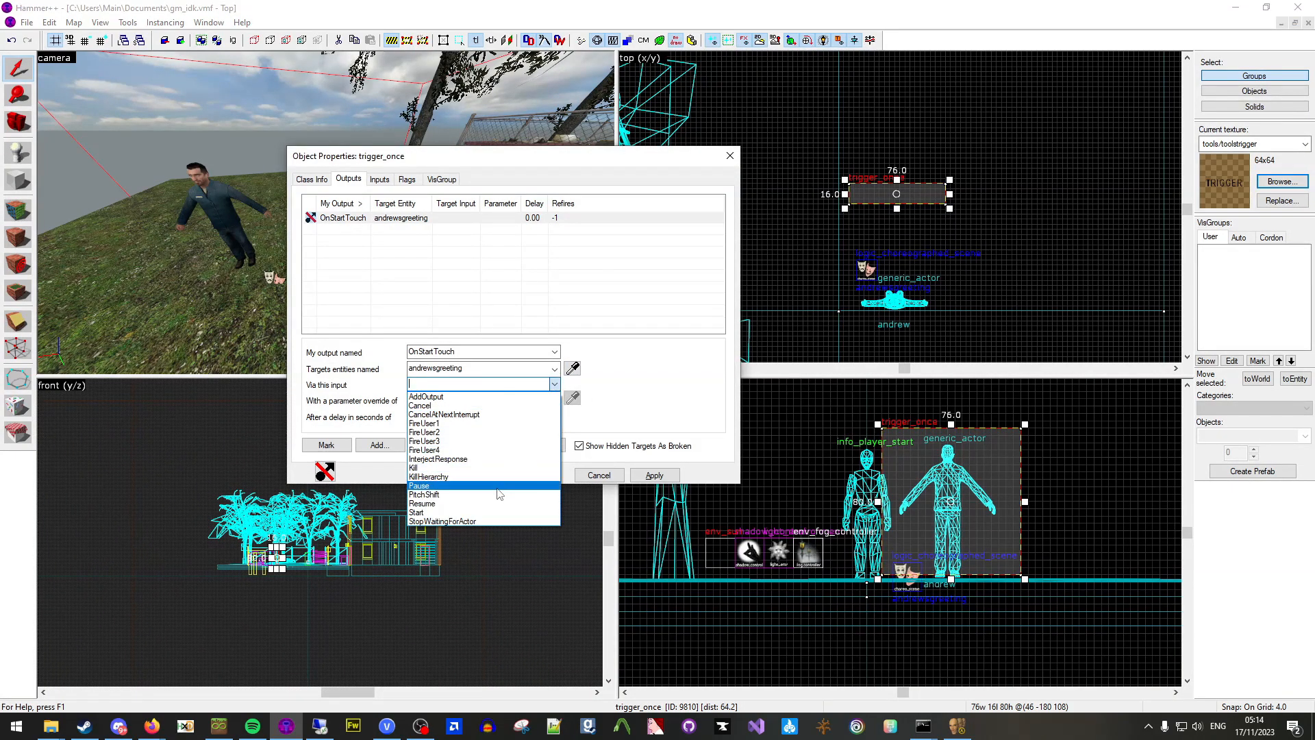
click(479, 513)
click(644, 474)
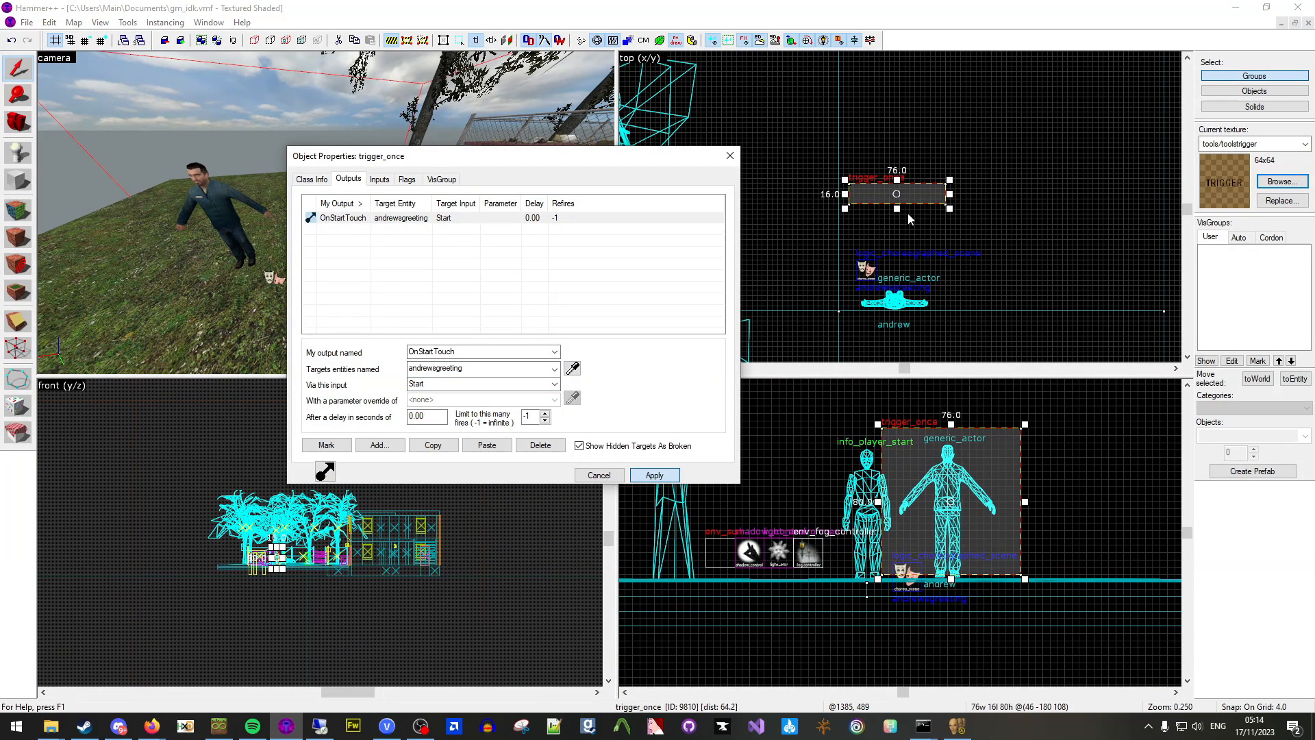
Close the trigger's properties and move the trigger brush about 44 units closer to the front of the actor.
key(Escape)
drag(928, 201, 929, 252)
key(z)
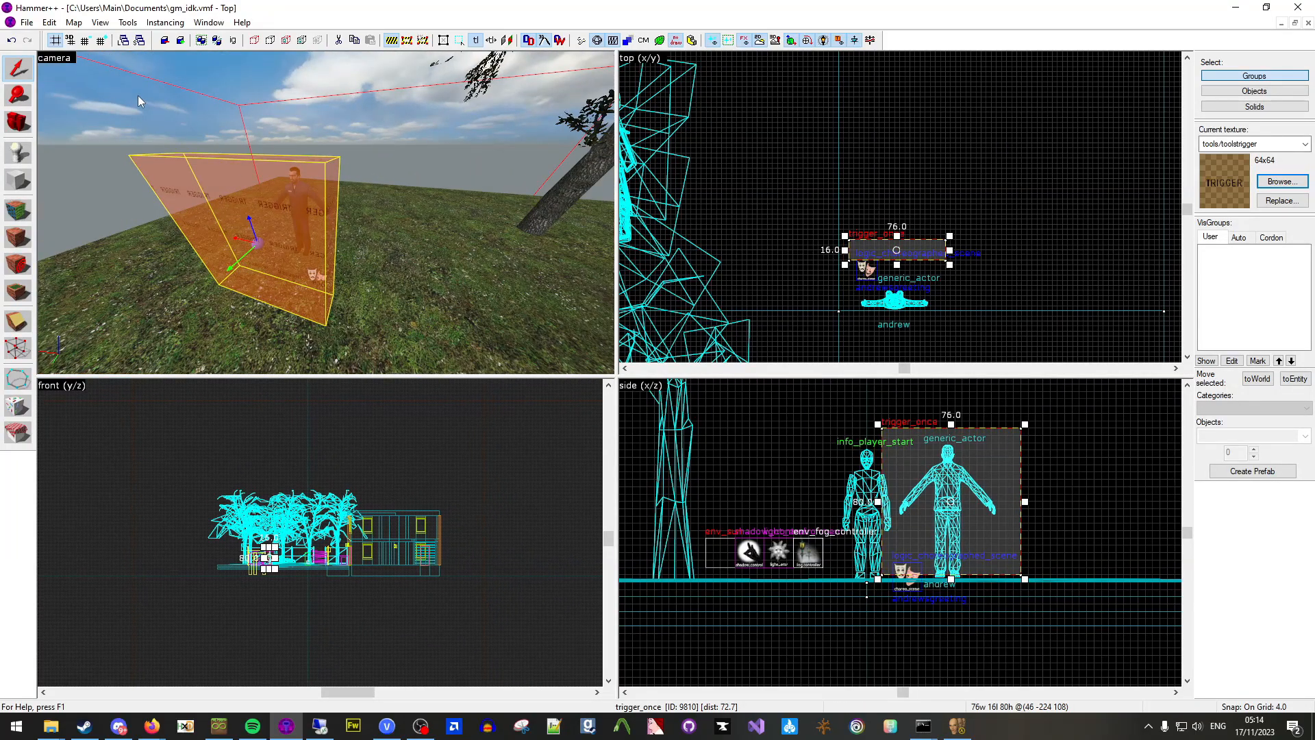
Save the map and run it in the game.
click(26, 22)
click(58, 82)
click(26, 22)
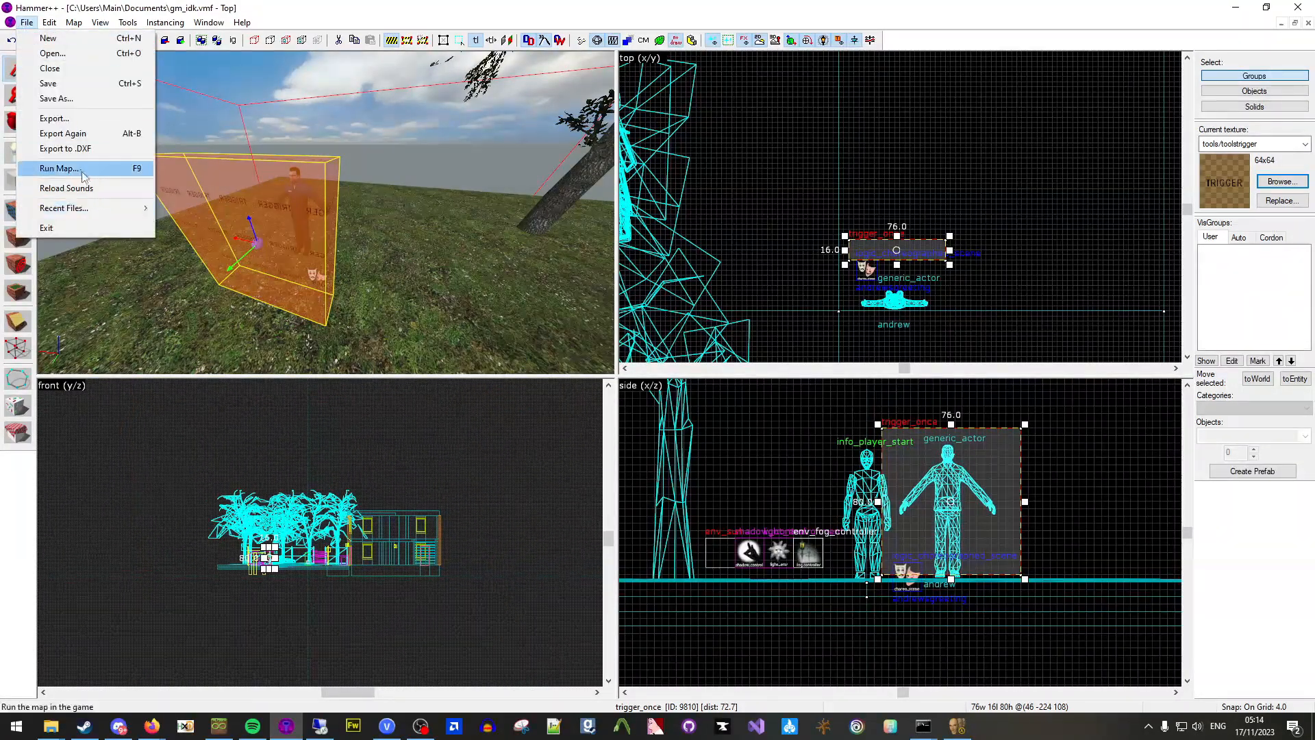
click(66, 188)
Switch to Garry's Mod and walk through the trigger up to the actor to test the greeting scene.
key(alt+Tab)
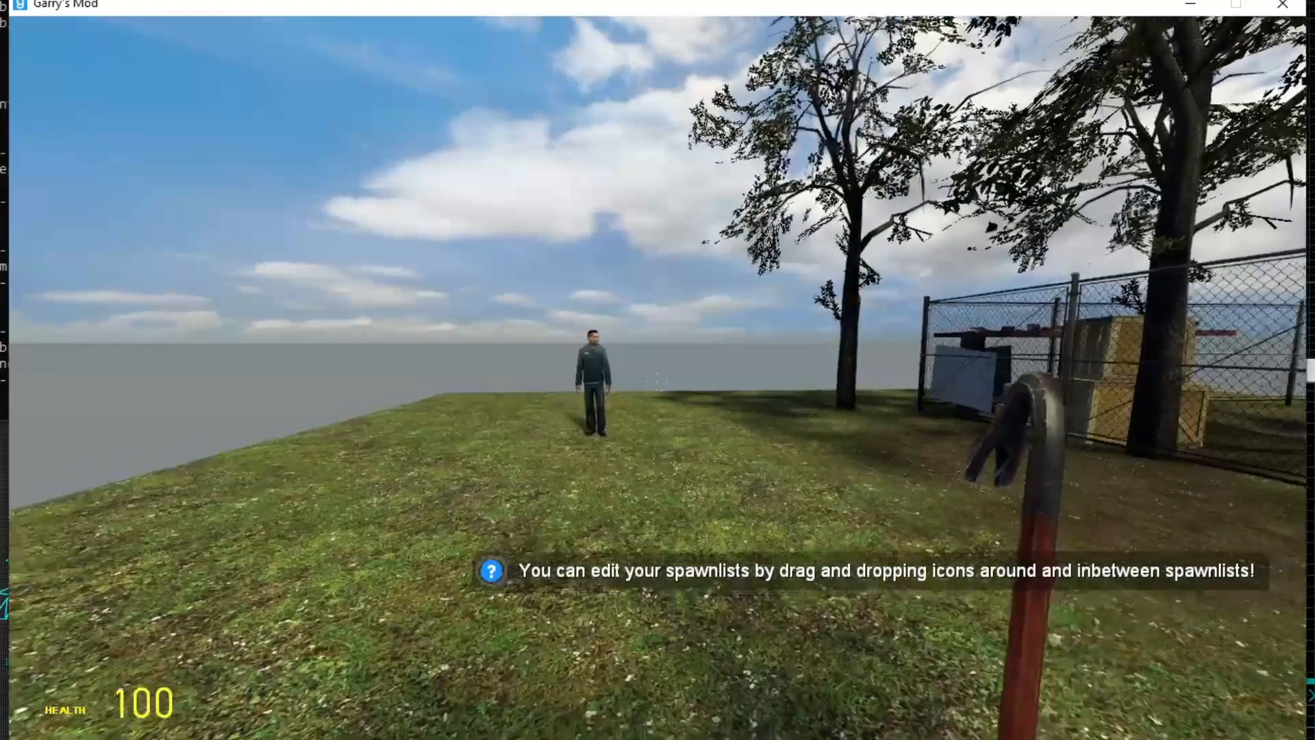
key(w)
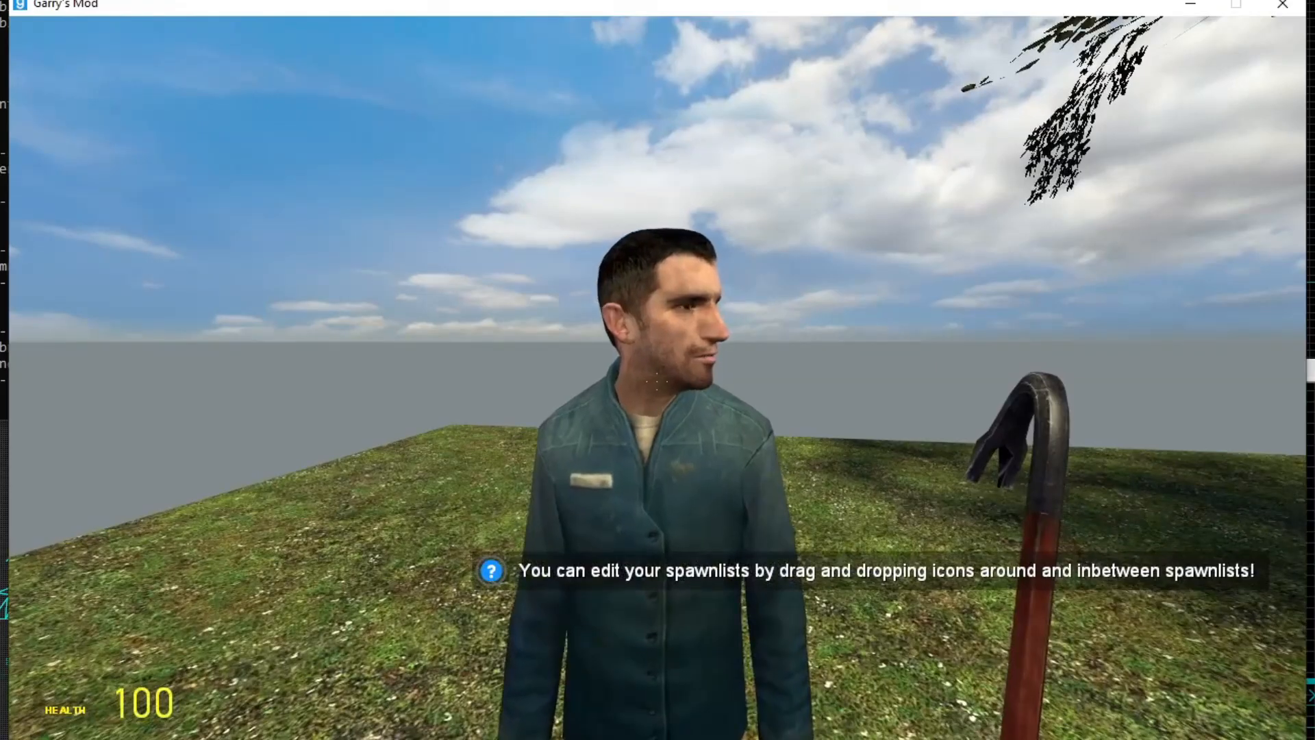
key(a)
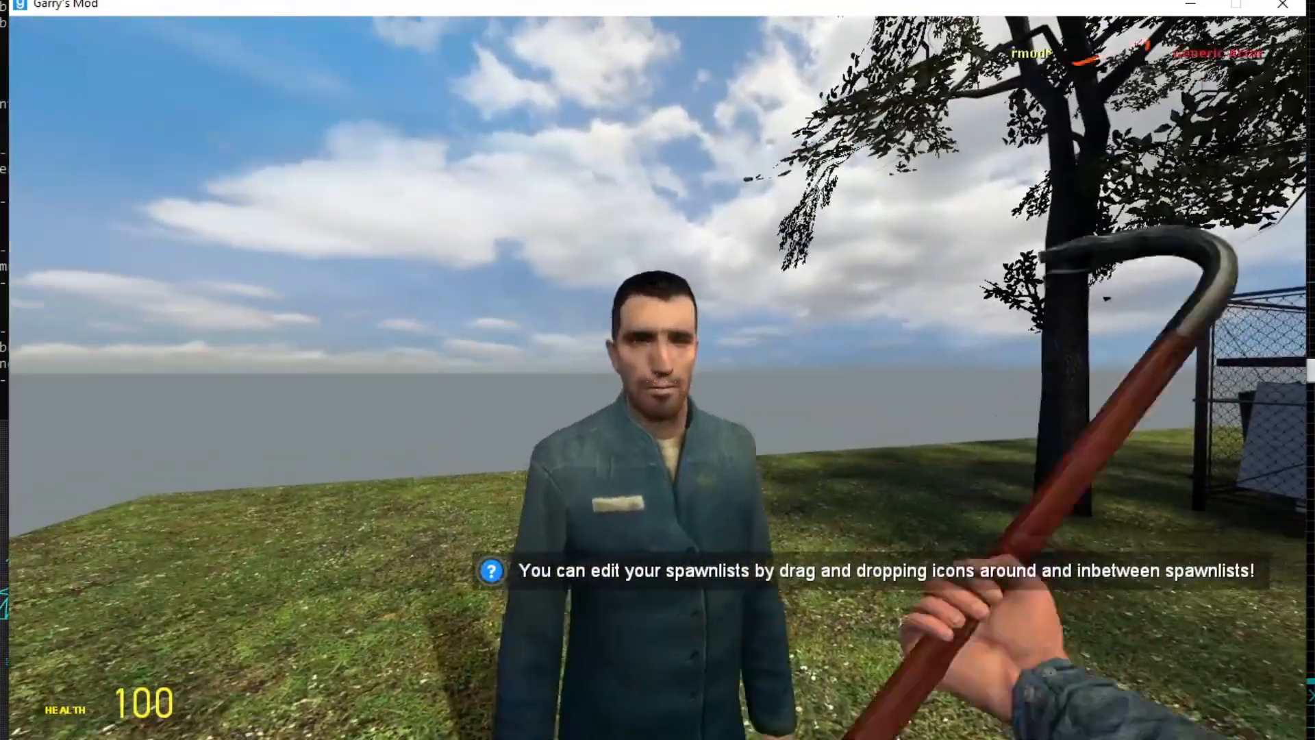
Strike the actor with the crowbar, switch to the physics gun and aim its beam at the body.
click(658, 376)
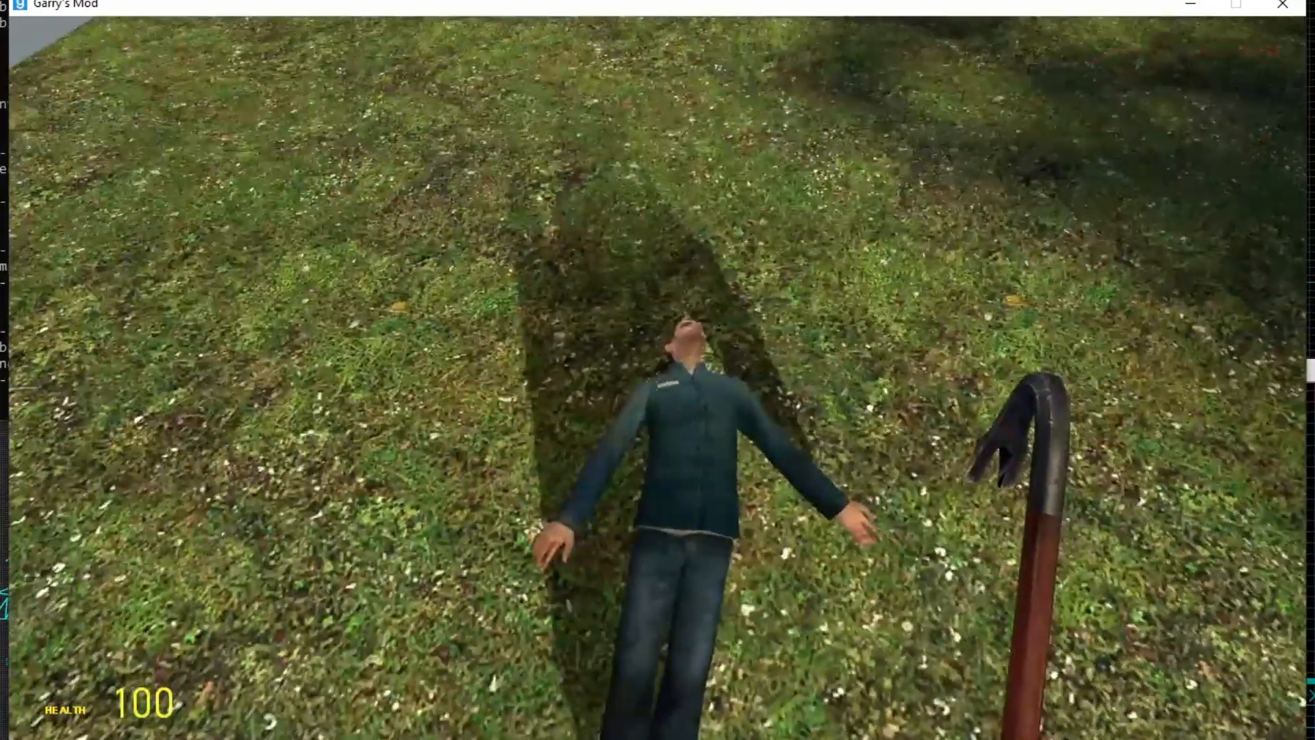
scroll(658, 370, down, 1)
click(658, 369)
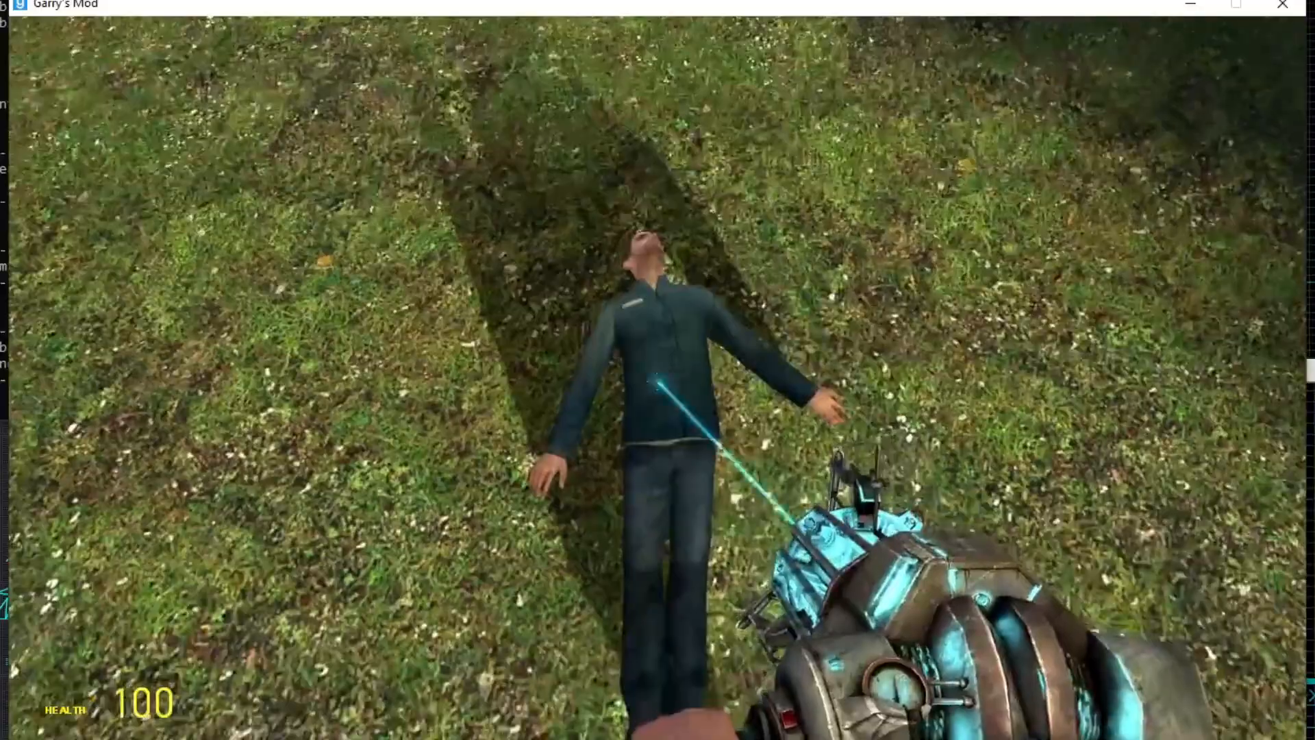